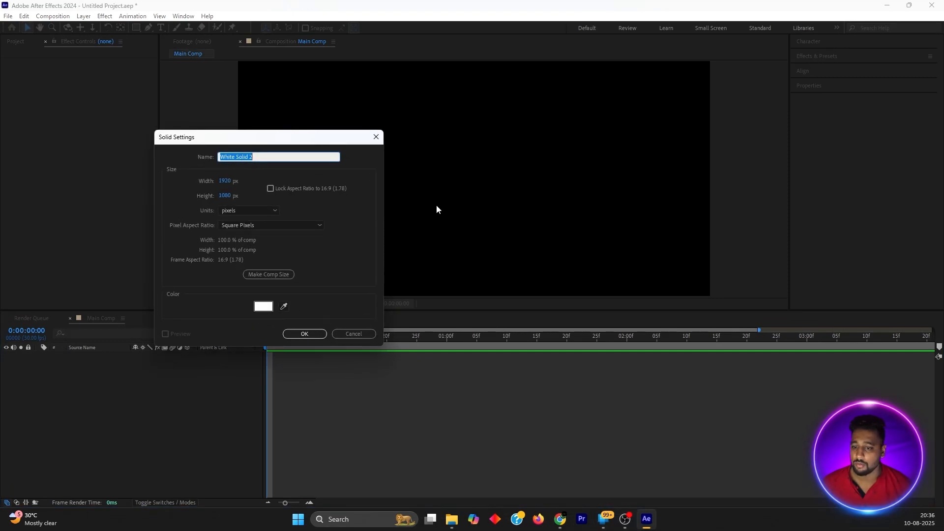
# Create a white 1920 × 1080 px solid named bg and duplicate it
pyautogui.click(305, 332)
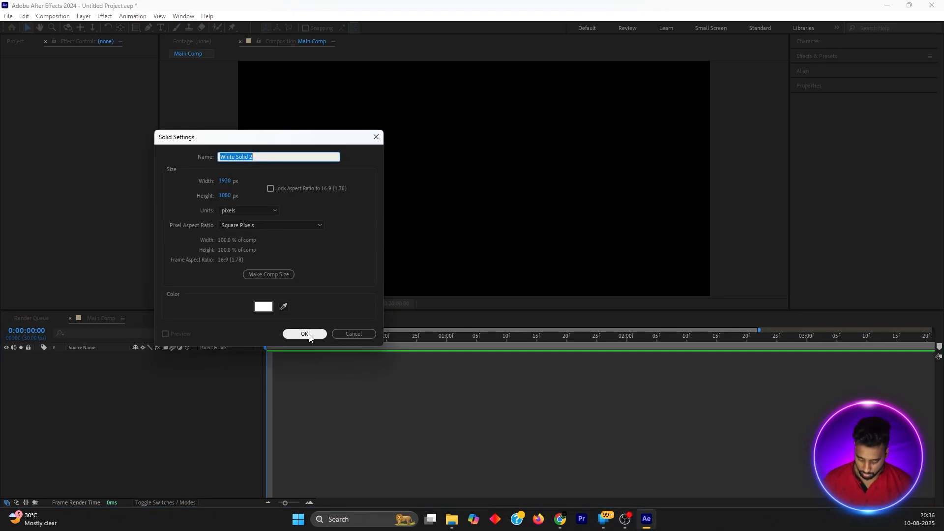
pyautogui.write('bg')
pyautogui.click(305, 334)
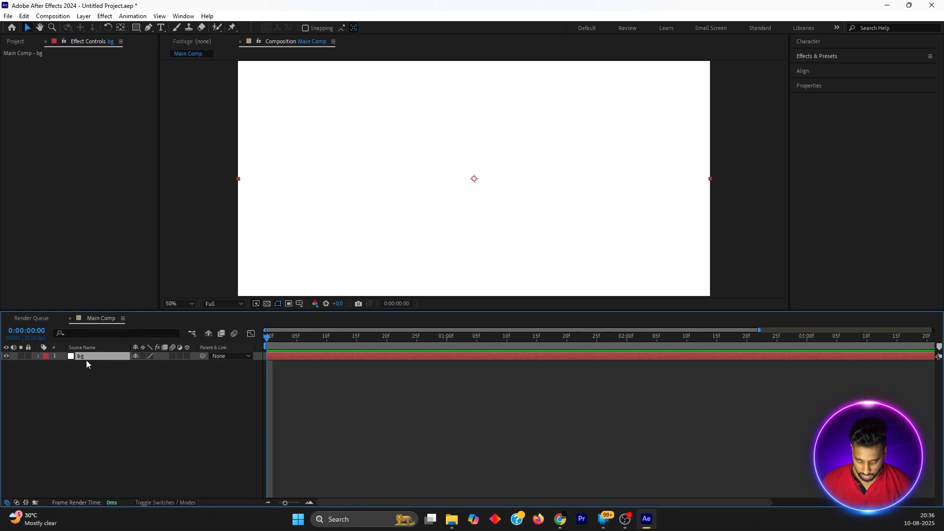
pyautogui.hotkey('ctrl', 'd')
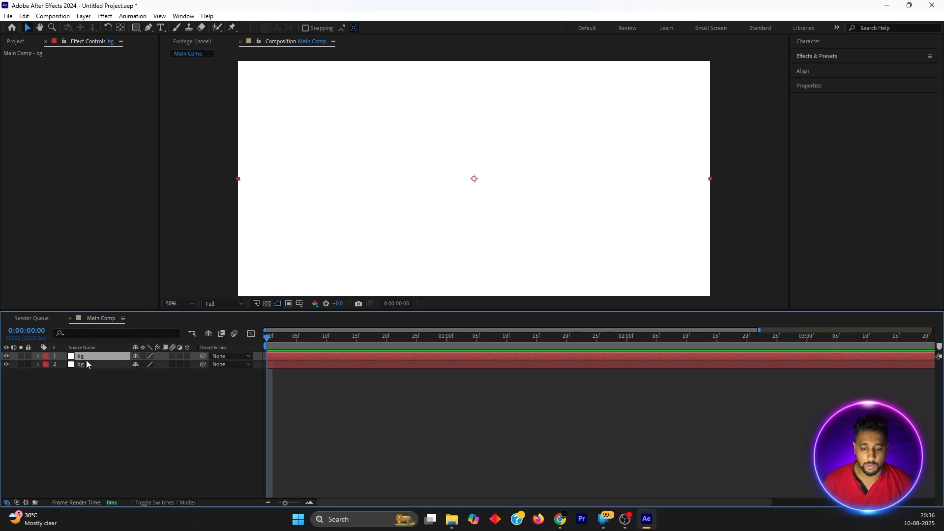
# Find the Grid effect and apply it to the upper bg layer
pyautogui.click(810, 58)
pyautogui.write('grid')
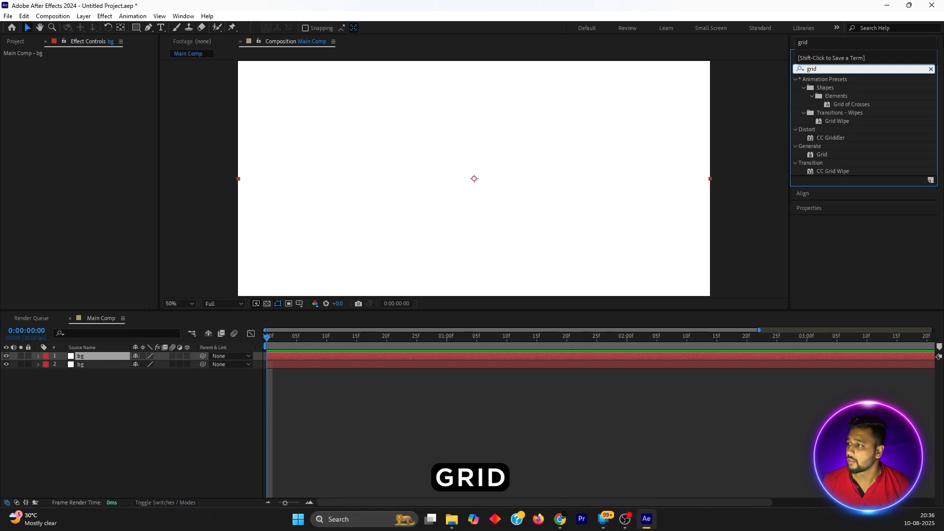
pyautogui.moveTo(821, 154); pyautogui.dragTo(96, 356)
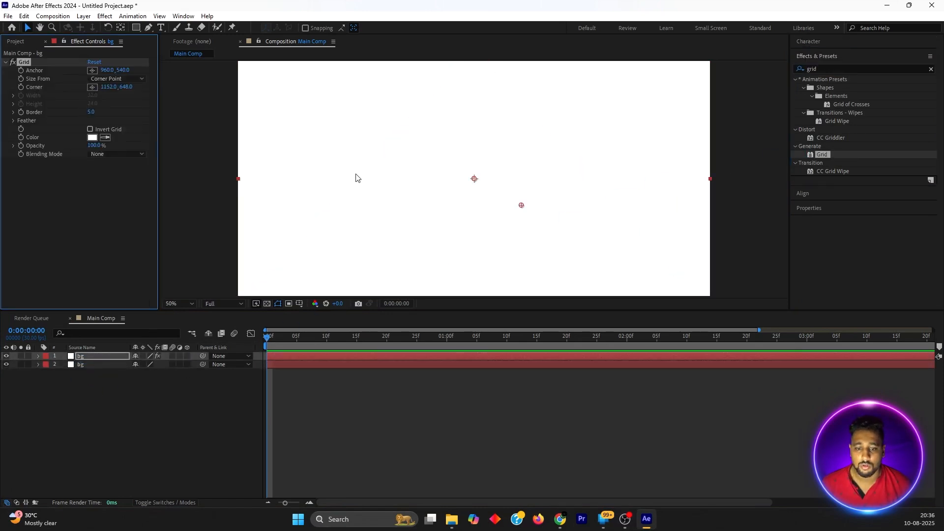
# Set the grid's color to black (000000) and its border to 3
pyautogui.click(92, 139)
pyautogui.moveTo(364, 246); pyautogui.dragTo(375, 348)
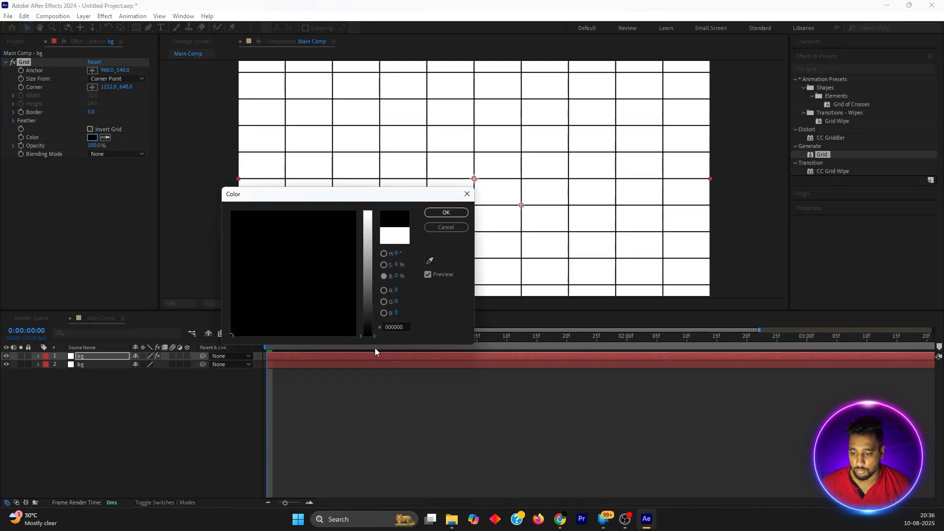
pyautogui.click(451, 212)
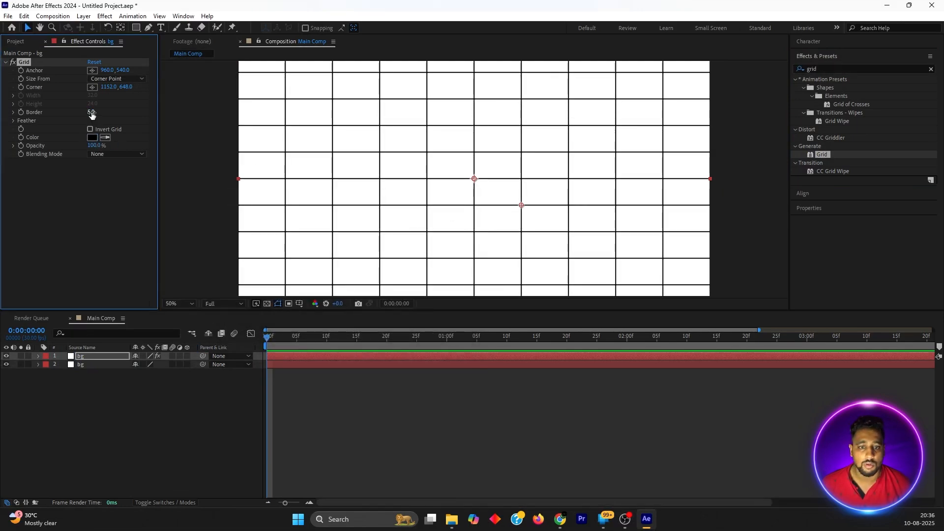
pyautogui.click(91, 113)
pyautogui.press('BackSpace')
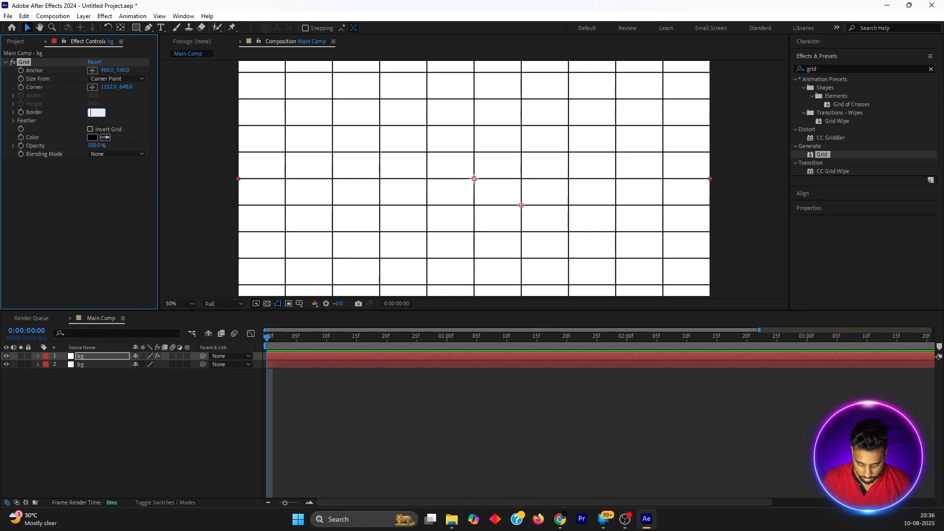
pyautogui.write('3')
pyautogui.press('Return')
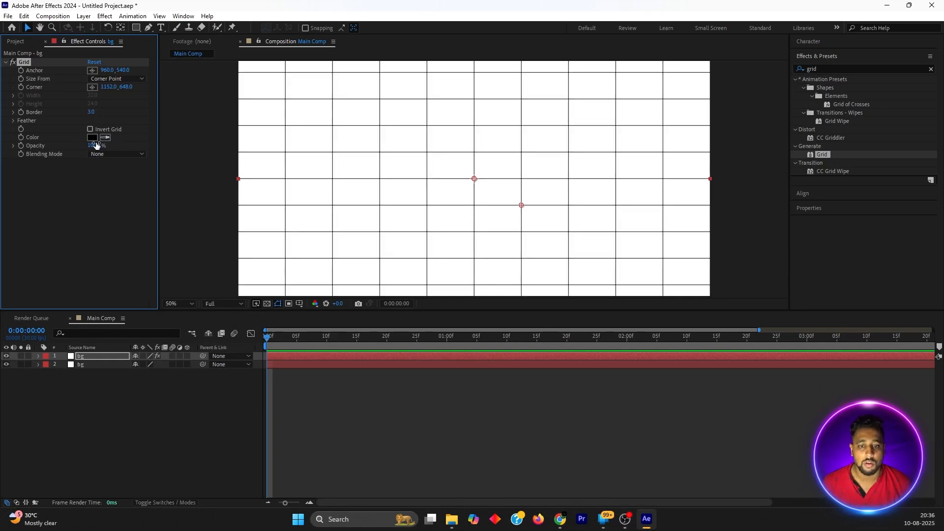
# Set the grid's opacity to 50% and enlarge its cells, with the anchor at about 926, 440 and the corner at about 1128, 636
pyautogui.click(96, 145)
pyautogui.write('50')
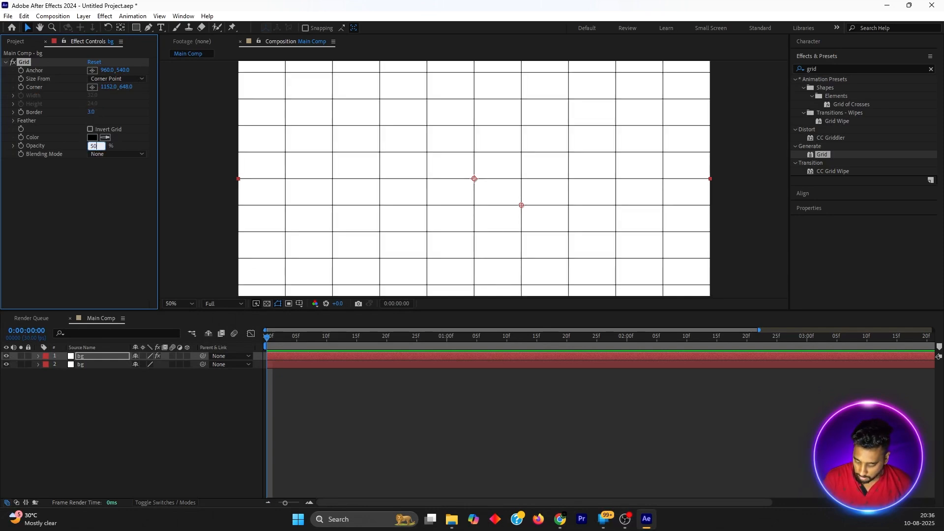
pyautogui.press('Return')
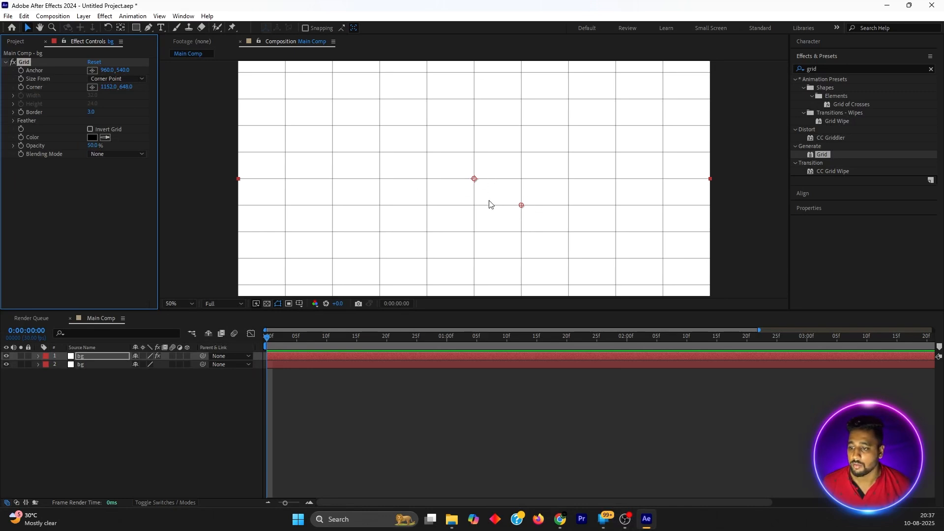
pyautogui.moveTo(475, 180); pyautogui.dragTo(466, 154)
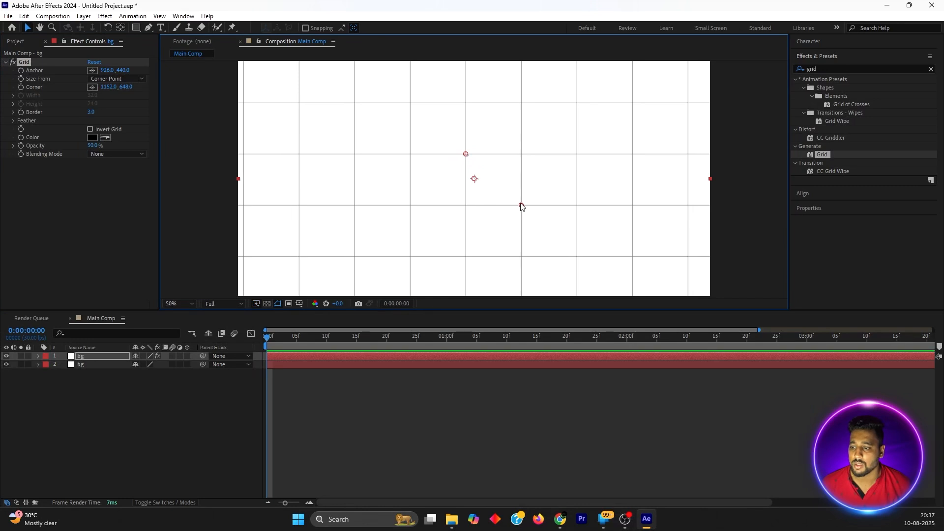
pyautogui.moveTo(522, 205); pyautogui.dragTo(516, 203)
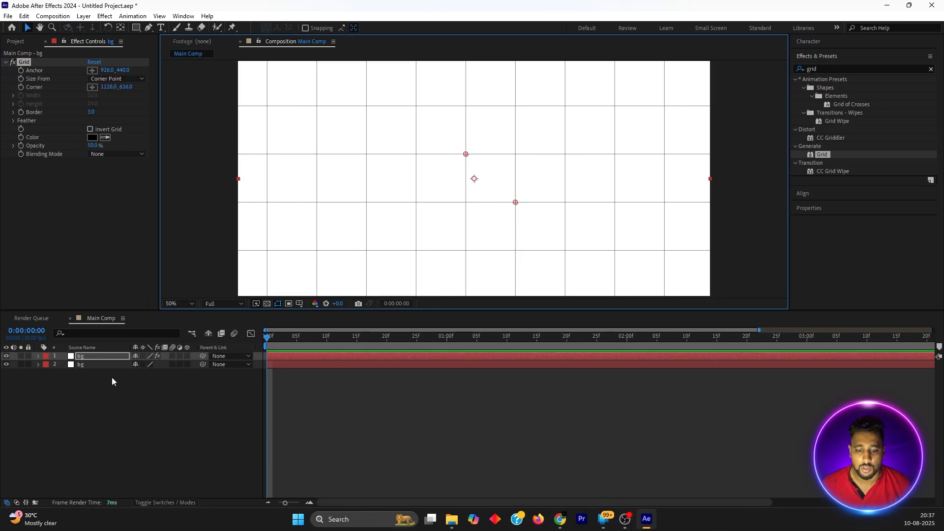
# Add an adjustment layer above the two bg layers in Main Comp
pyautogui.click(115, 390)
pyautogui.rightClick(115, 391)
pyautogui.moveTo(197, 270)
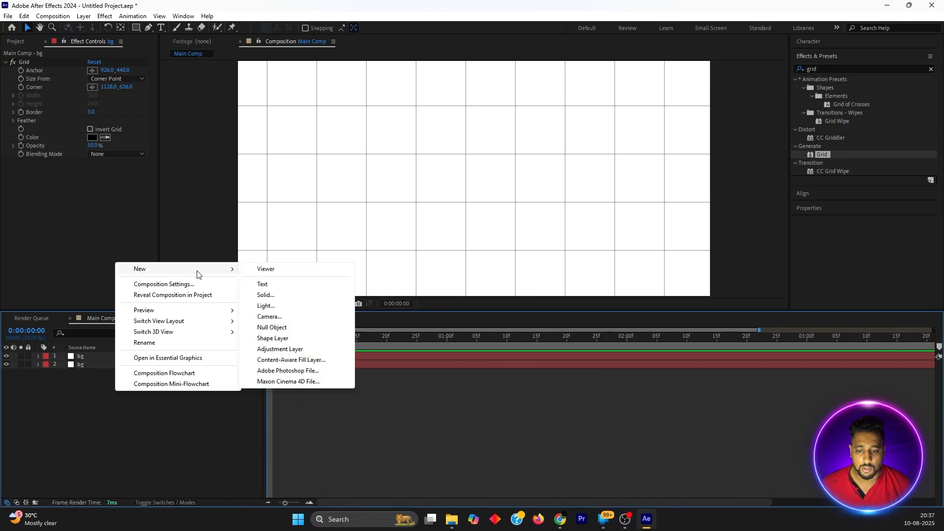
pyautogui.click(273, 349)
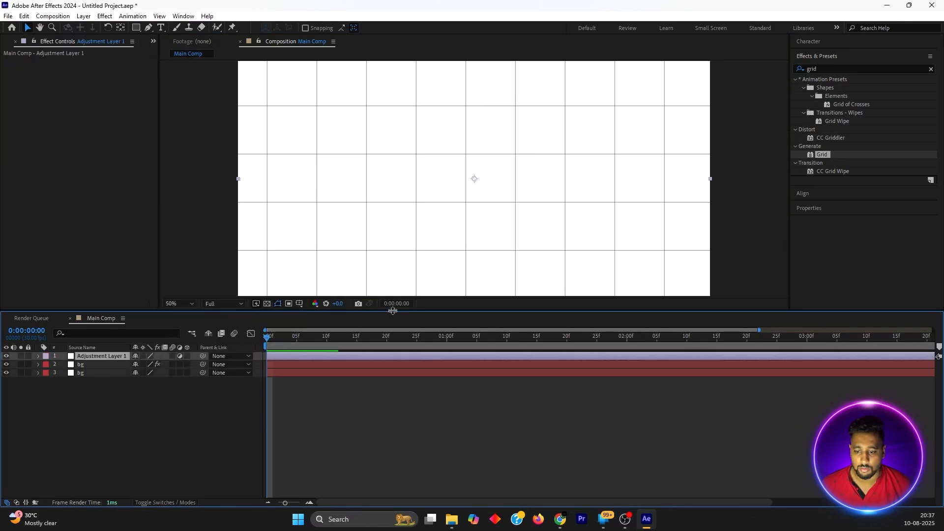
# Apply CC Vignette to the adjustment layer with amount 120 and pin highlights 7
pyautogui.click(838, 70)
pyautogui.write('cc vig')
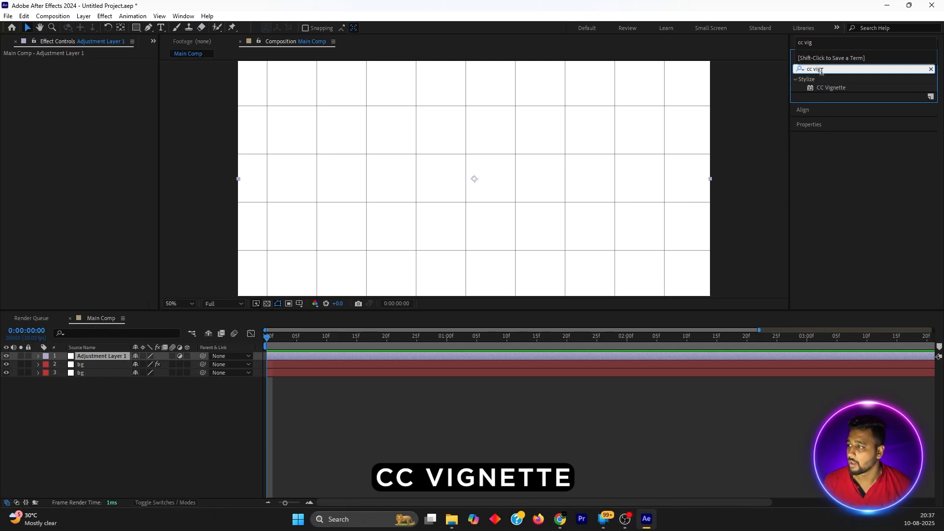
pyautogui.moveTo(831, 88); pyautogui.dragTo(104, 356)
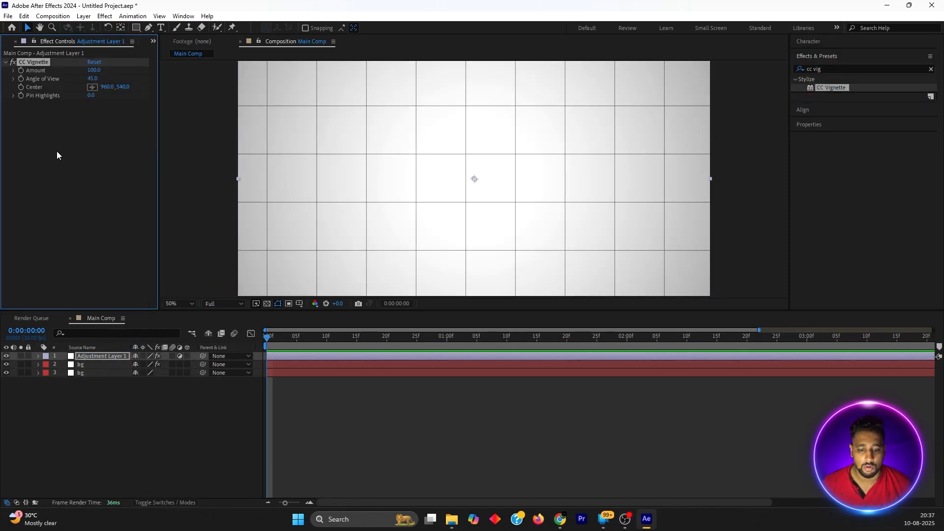
pyautogui.moveTo(93, 72); pyautogui.dragTo(97, 95)
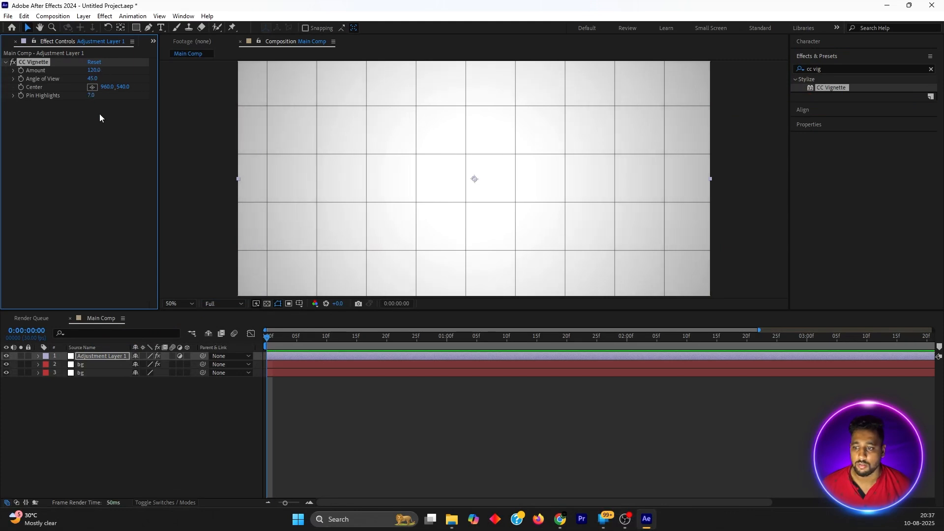
pyautogui.click(110, 150)
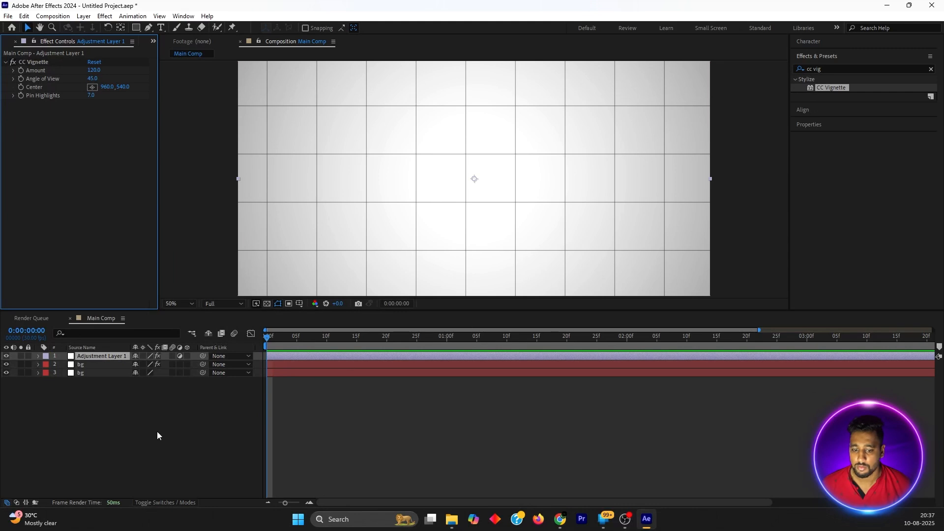
# Pre-compose the adjustment layer and both bg layers into a new composition named bg
pyautogui.moveTo(90, 387); pyautogui.dragTo(83, 361)
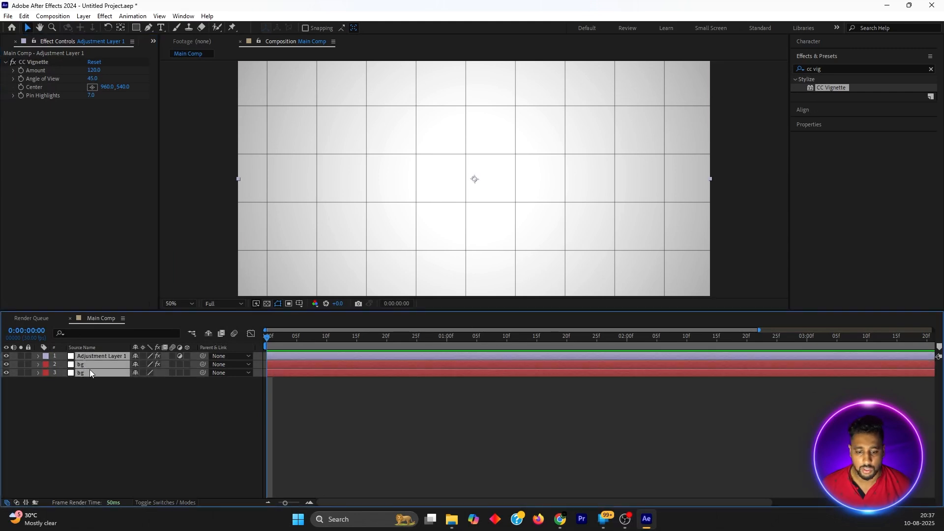
pyautogui.rightClick(90, 372)
pyautogui.click(140, 306)
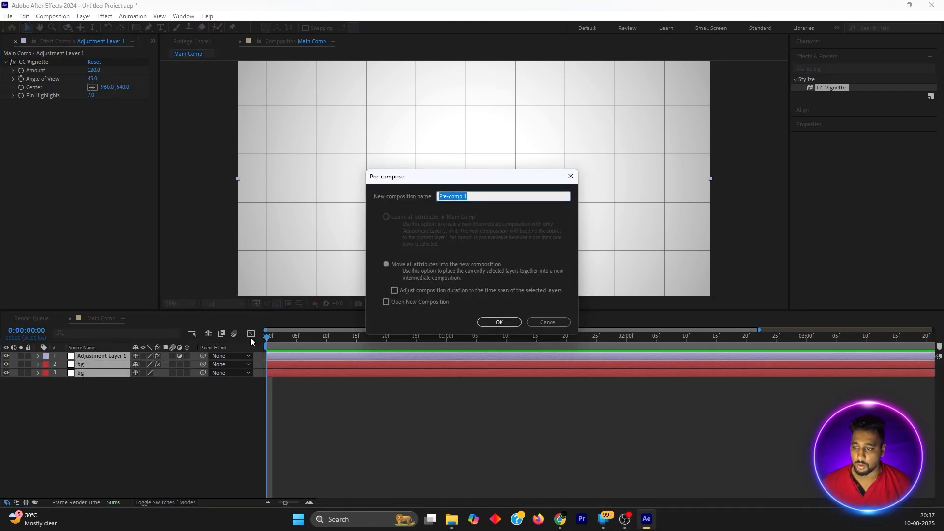
pyautogui.write('bg')
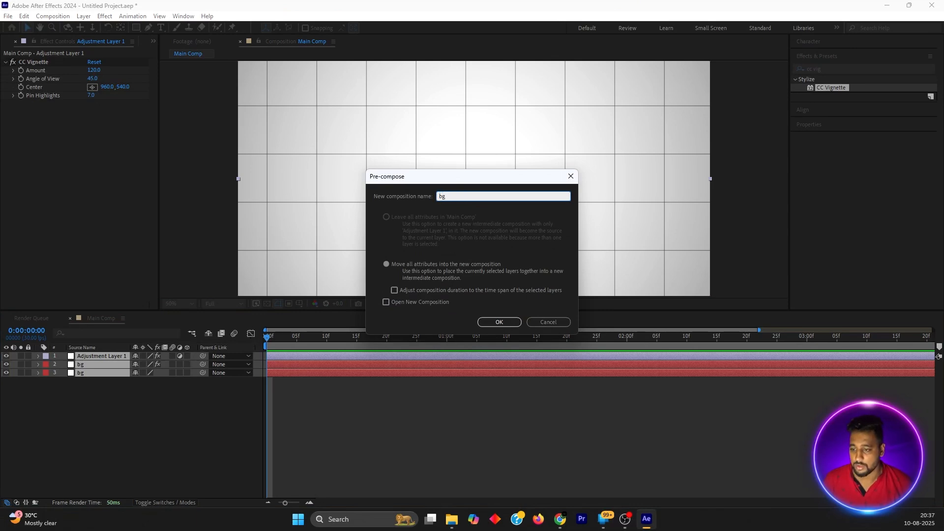
pyautogui.press('Return')
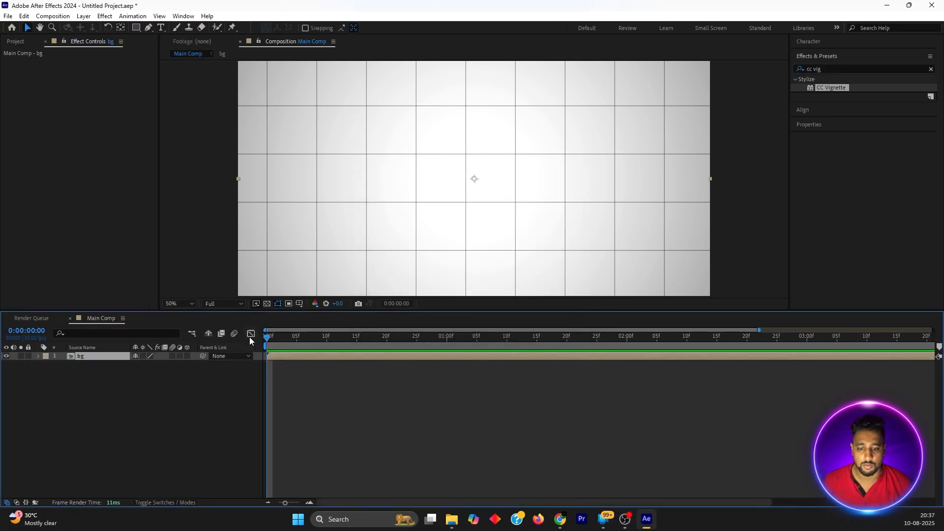
# Draw a white rectangle of about 606 × 96 px as a new shape layer just above the frame's center, and center its anchor point
pyautogui.click(136, 415)
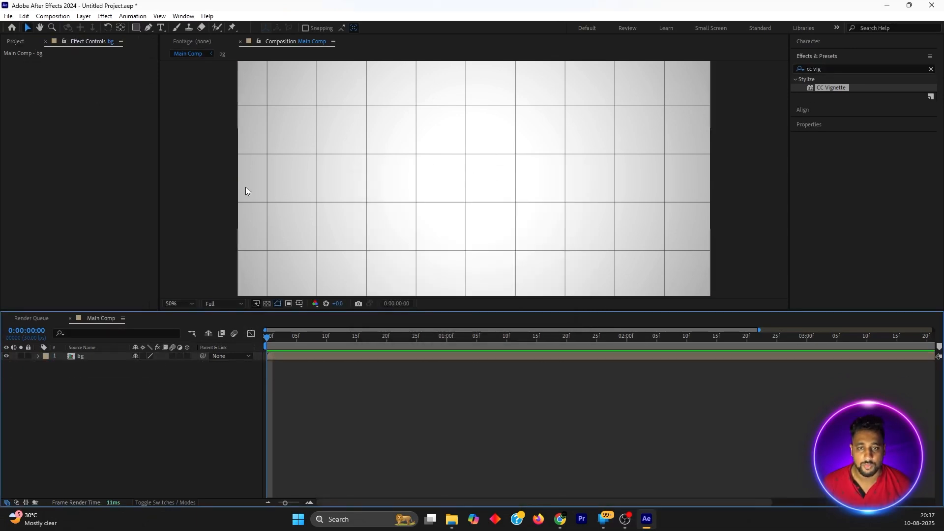
pyautogui.click(139, 29)
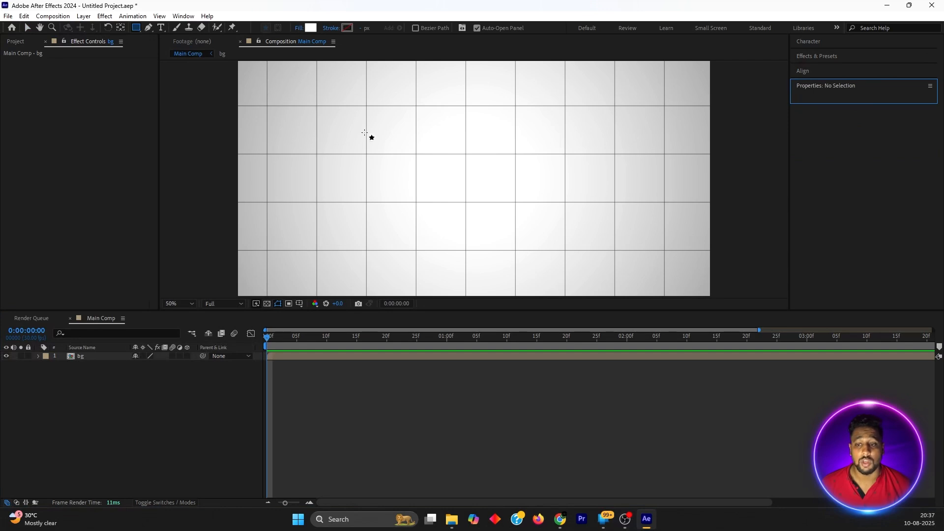
pyautogui.moveTo(379, 154); pyautogui.dragTo(529, 177)
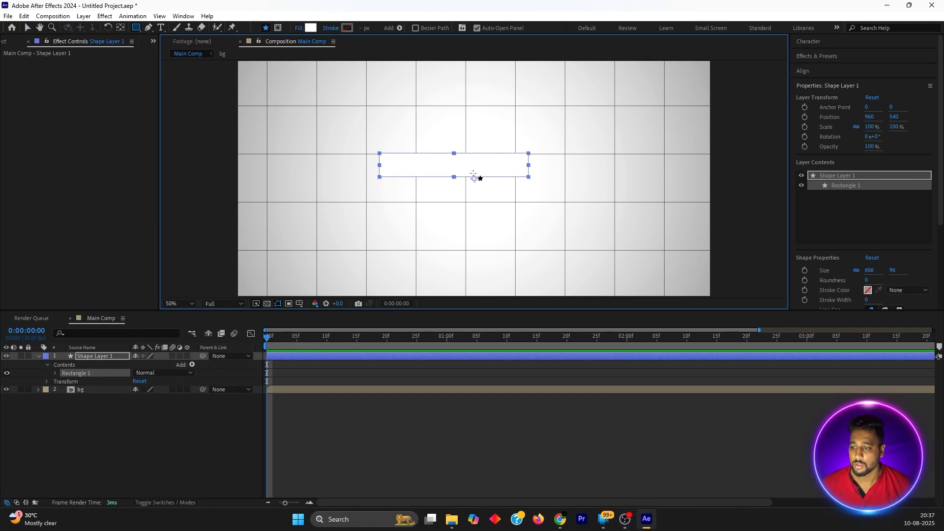
pyautogui.click(121, 28)
pyautogui.hotkey('ctrl', 'alt', 'Home')
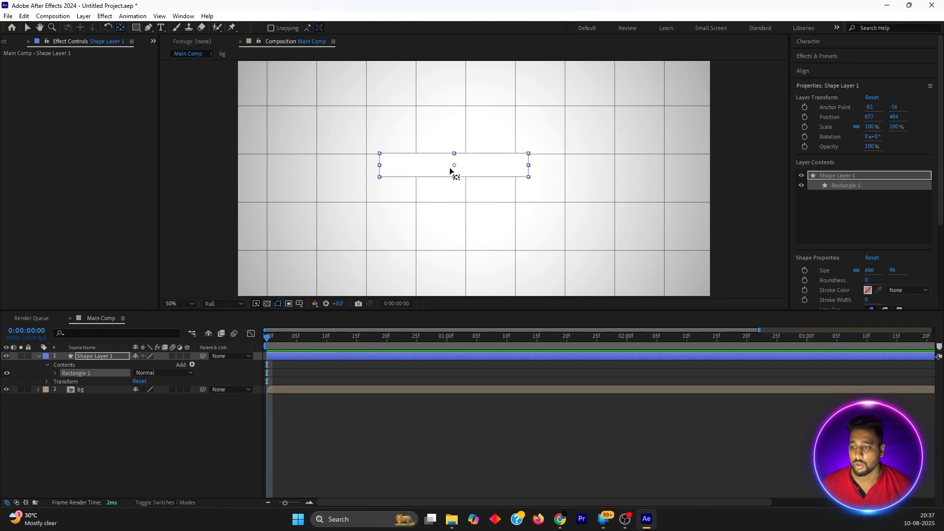
# Set the rectangle path's roundness to 85 and duplicate the shape layer
pyautogui.click(55, 374)
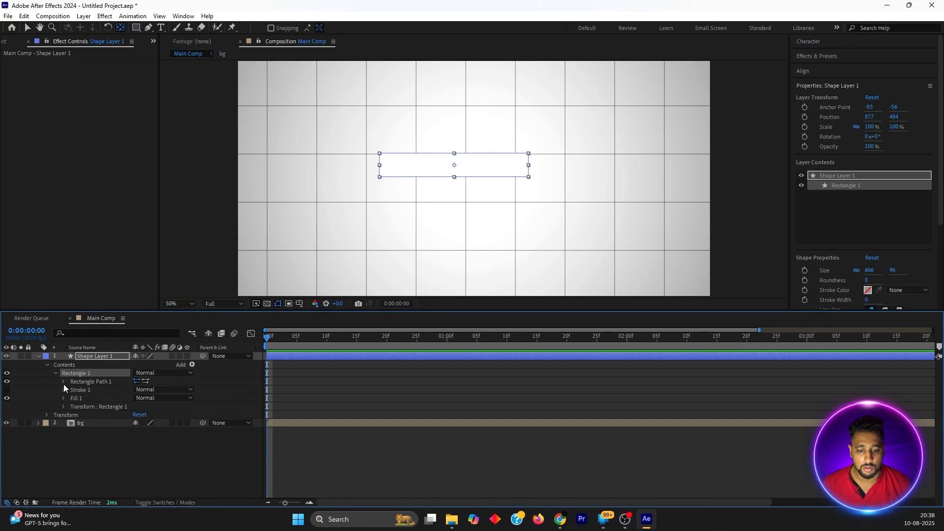
pyautogui.click(63, 382)
pyautogui.moveTo(136, 406); pyautogui.dragTo(191, 407)
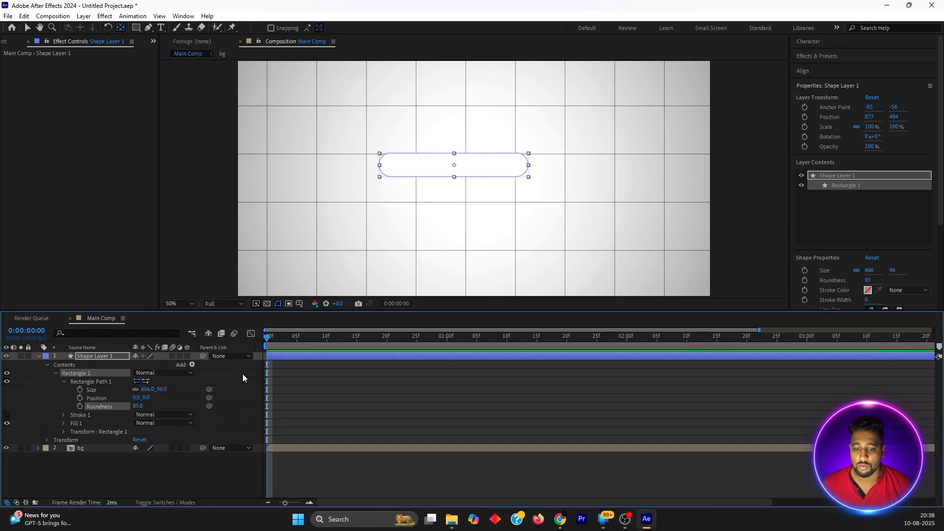
pyautogui.click(90, 356)
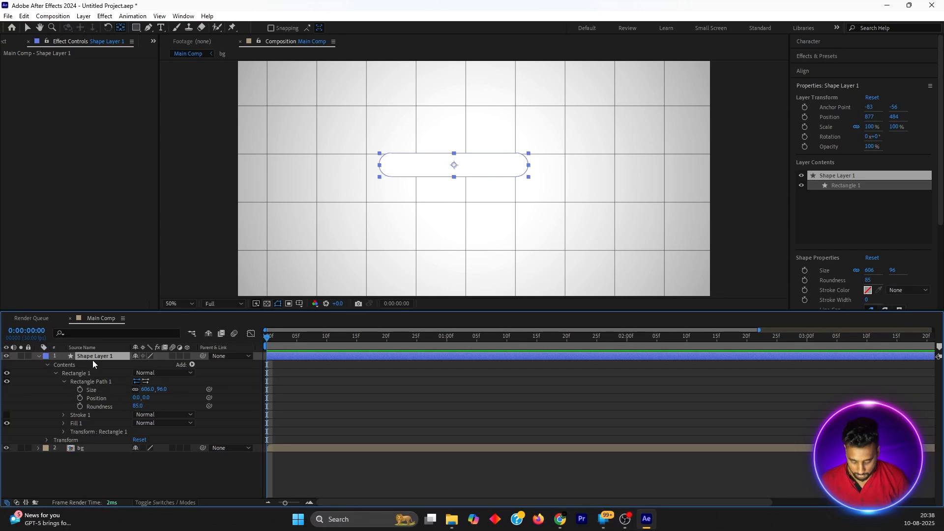
pyautogui.hotkey('ctrl', 'd')
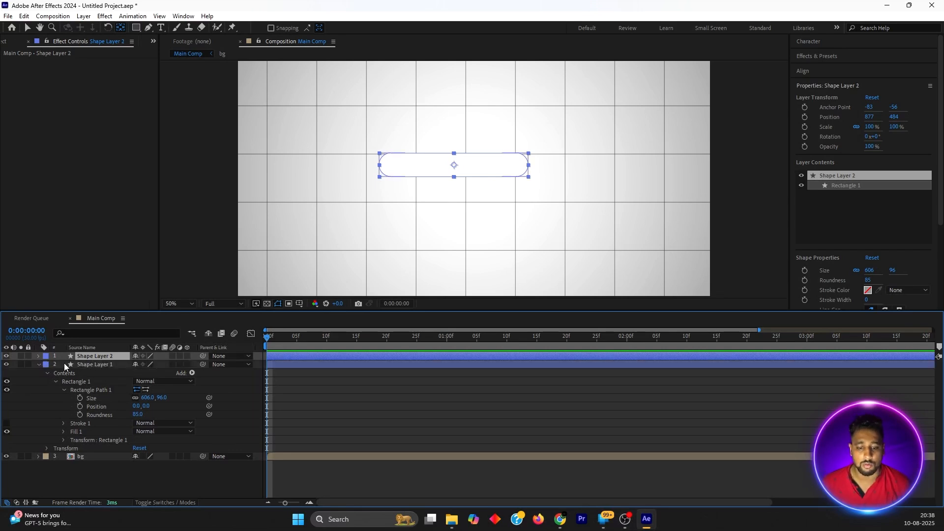
# Unlink the size proportions of Shape Layer 2's rectangle path and set its width to 96 to make a circle
pyautogui.click(38, 356)
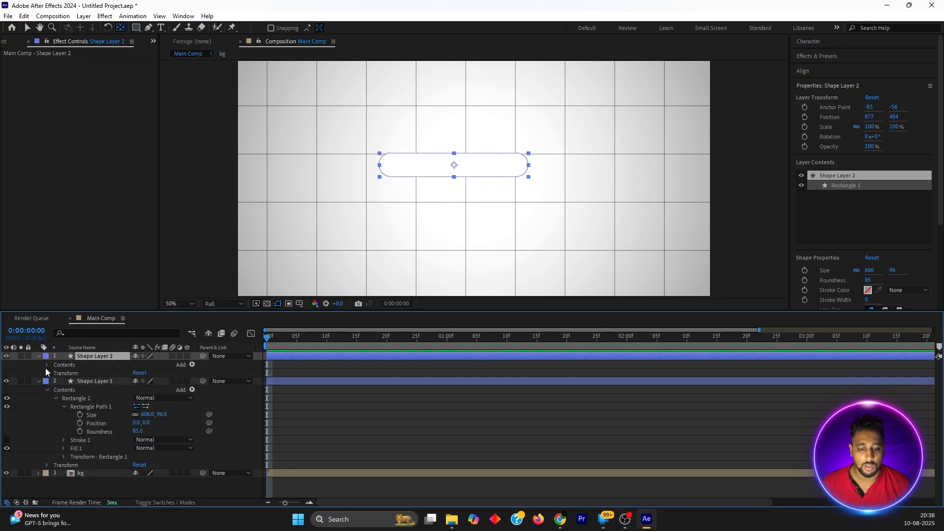
pyautogui.click(47, 365)
pyautogui.click(55, 374)
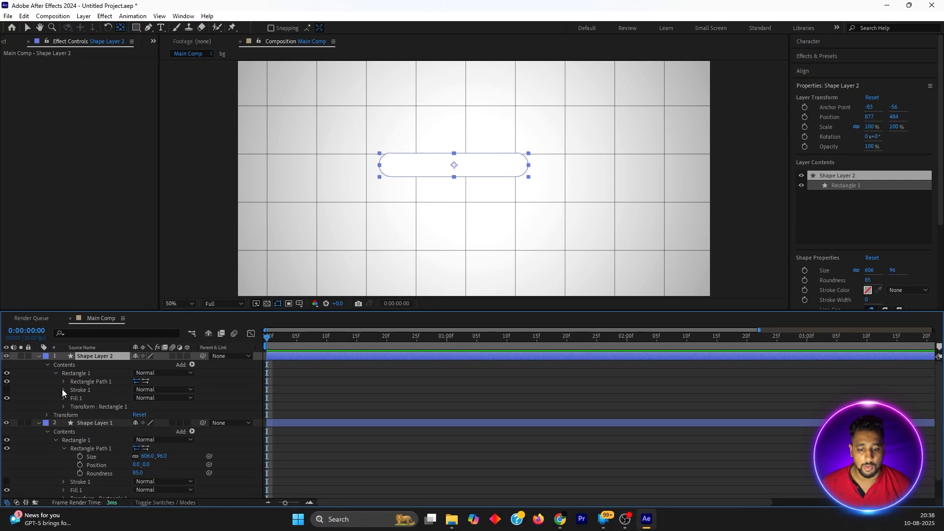
pyautogui.click(63, 382)
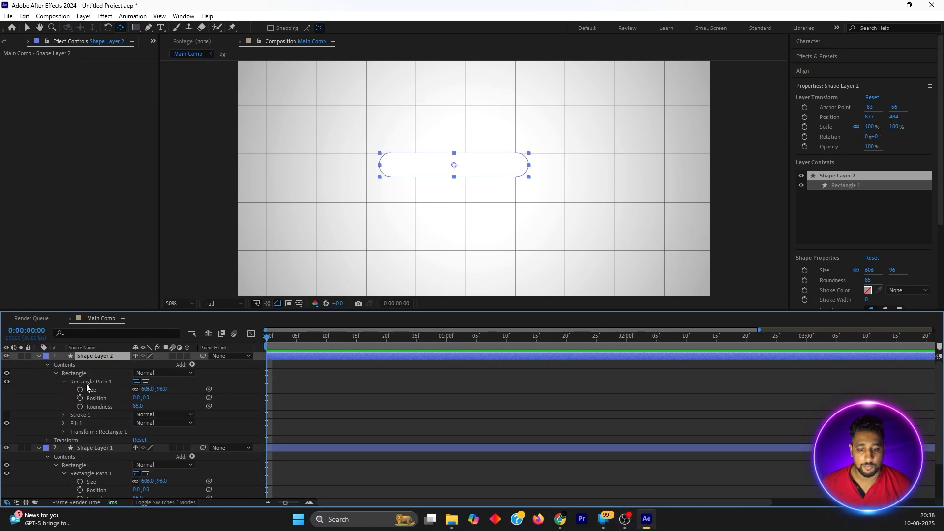
pyautogui.click(136, 390)
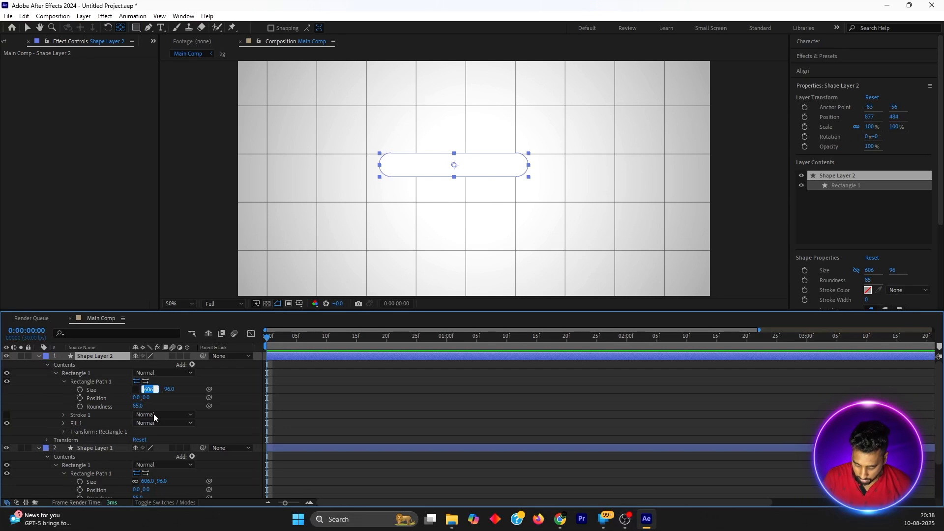
pyautogui.write('96')
pyautogui.press('Return')
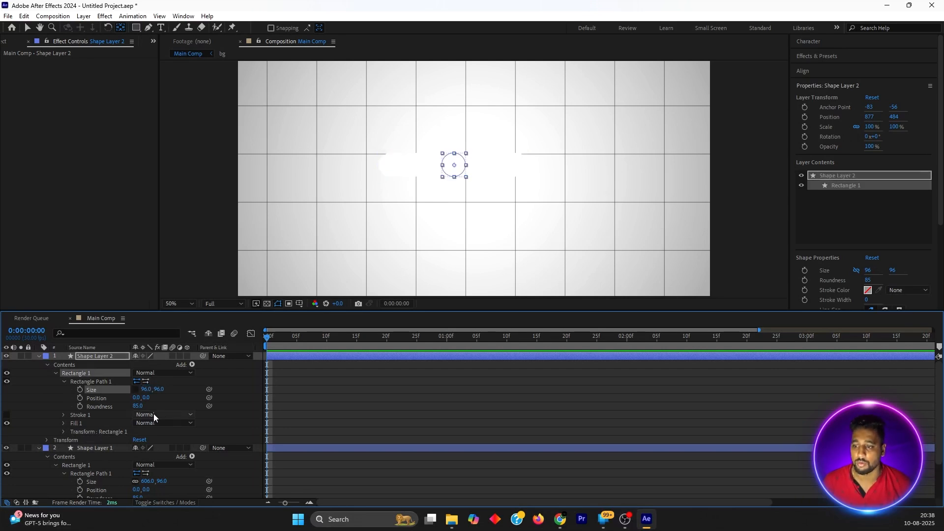
pyautogui.click(37, 356)
pyautogui.click(37, 366)
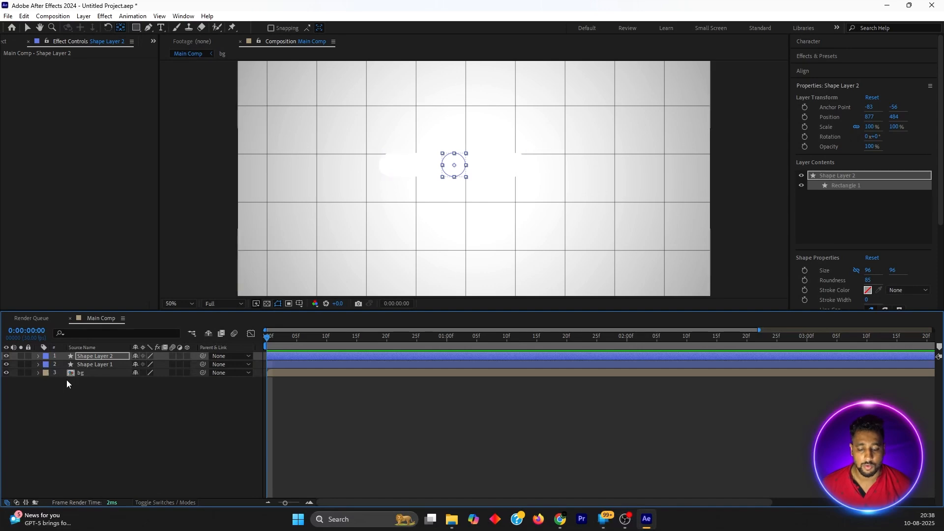
# Pre-compose Shape Layer 1 and Shape Layer 2 into a new composition named Main Shape
pyautogui.keyDown('shift'); pyautogui.click(105, 363); pyautogui.keyUp('shift')
pyautogui.rightClick(105, 362)
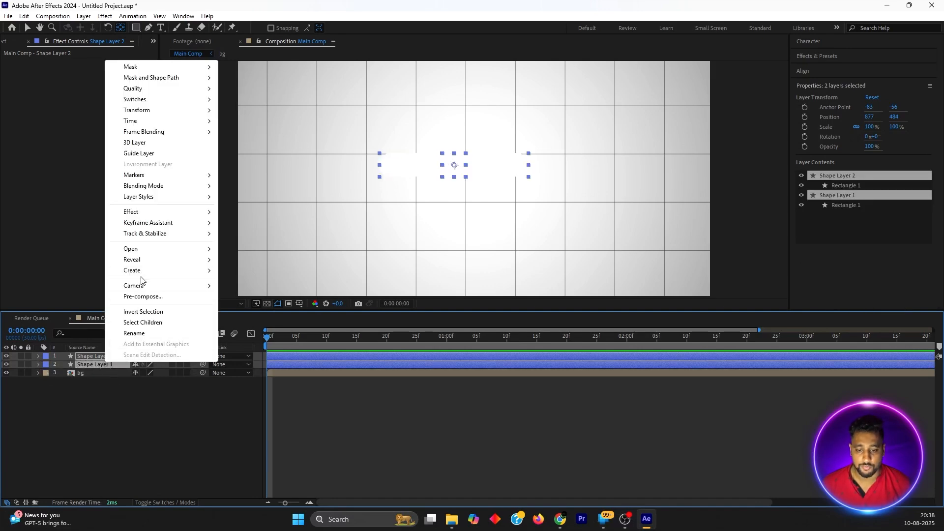
pyautogui.click(142, 296)
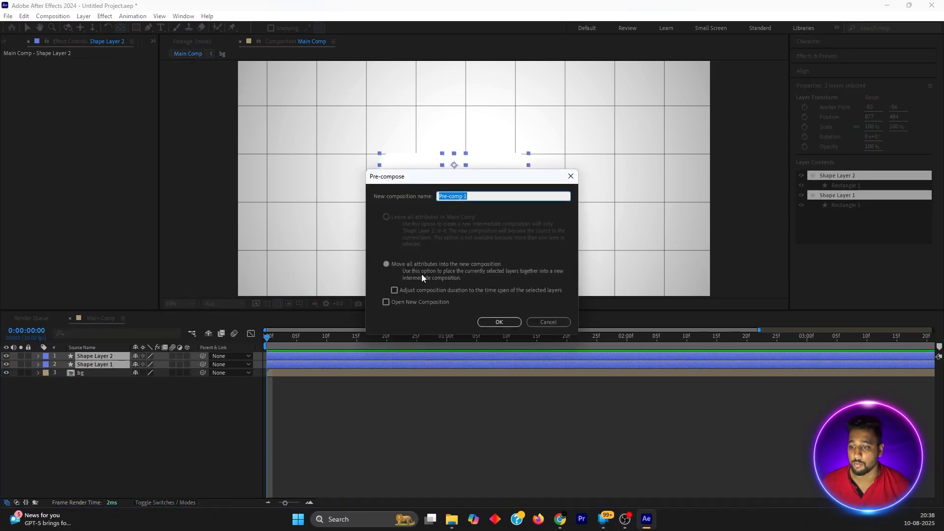
pyautogui.write('Main Shape')
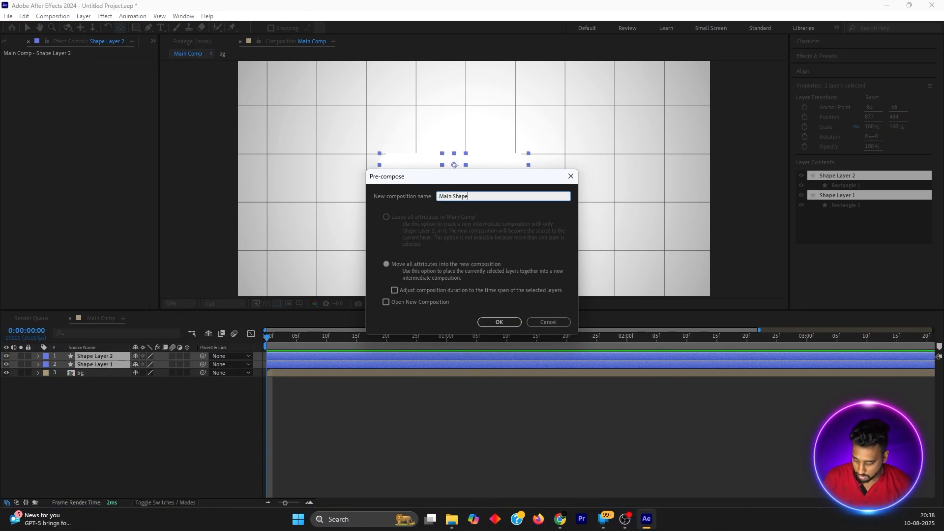
pyautogui.press('Return')
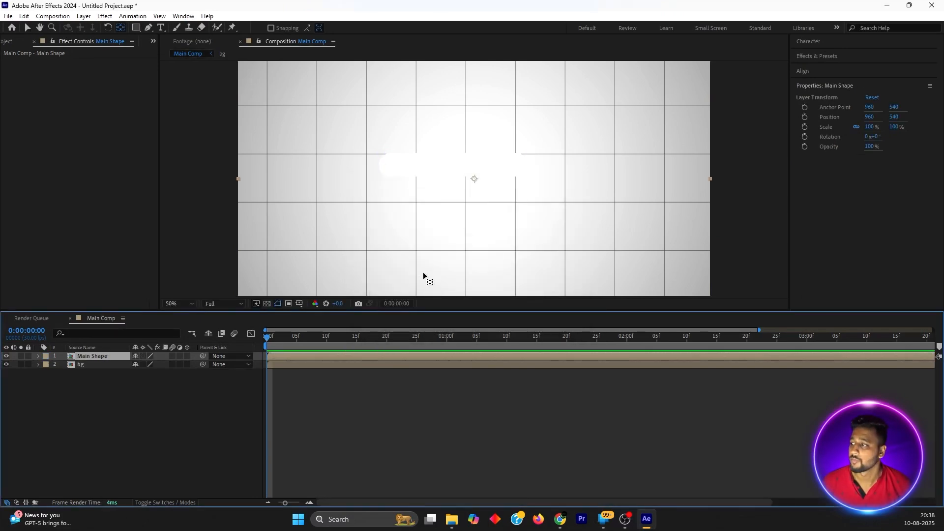
# Open the Main Shape composition and add a new adjustment layer above both shape layers
pyautogui.doubleClick(102, 355)
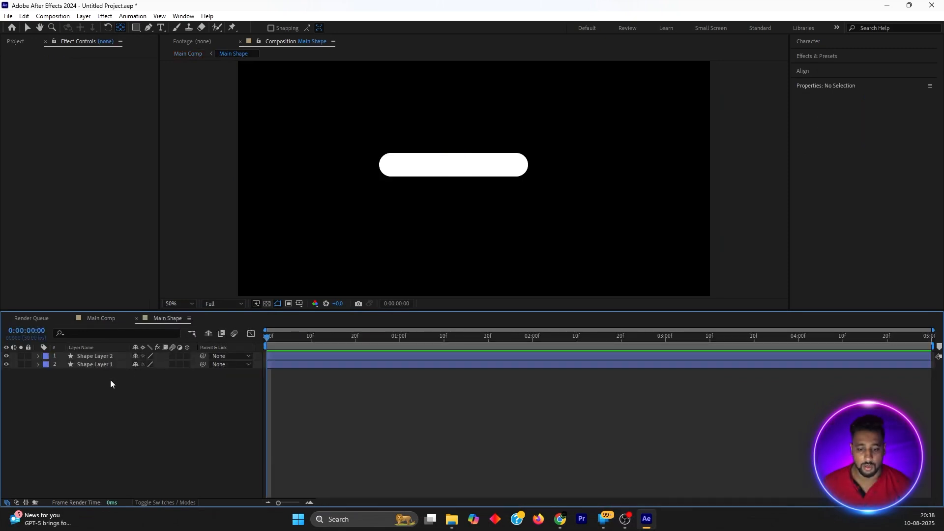
pyautogui.rightClick(139, 400)
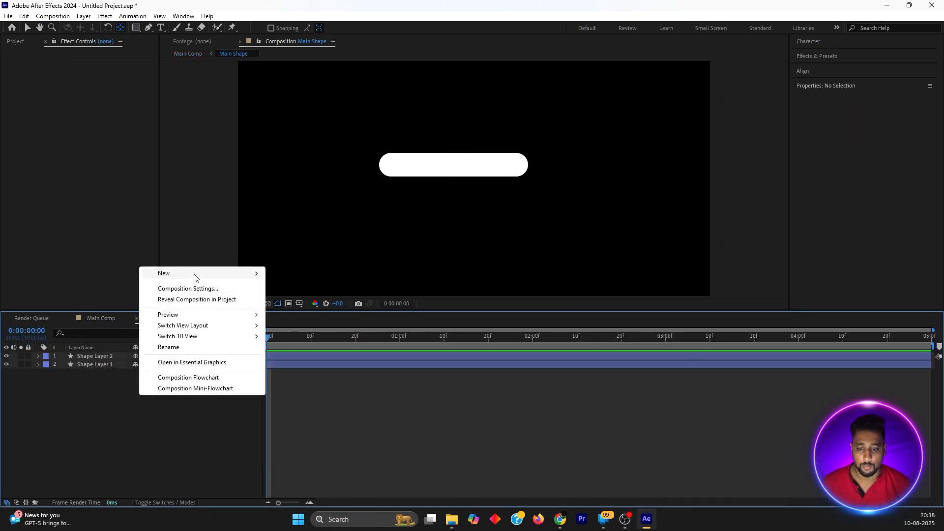
pyautogui.moveTo(196, 274)
pyautogui.click(305, 353)
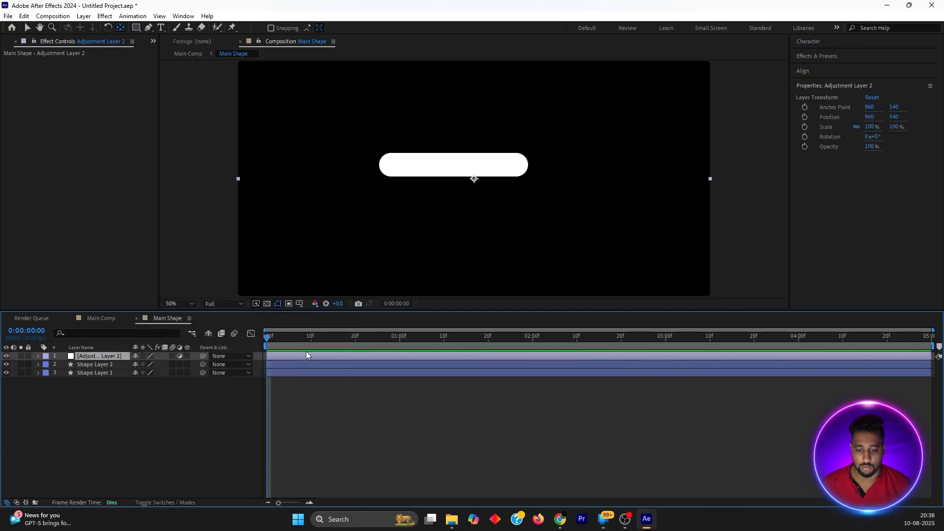
# Apply Simple Choker to the adjustment layer in Main Shape and set Choke Matte to 15
pyautogui.click(818, 59)
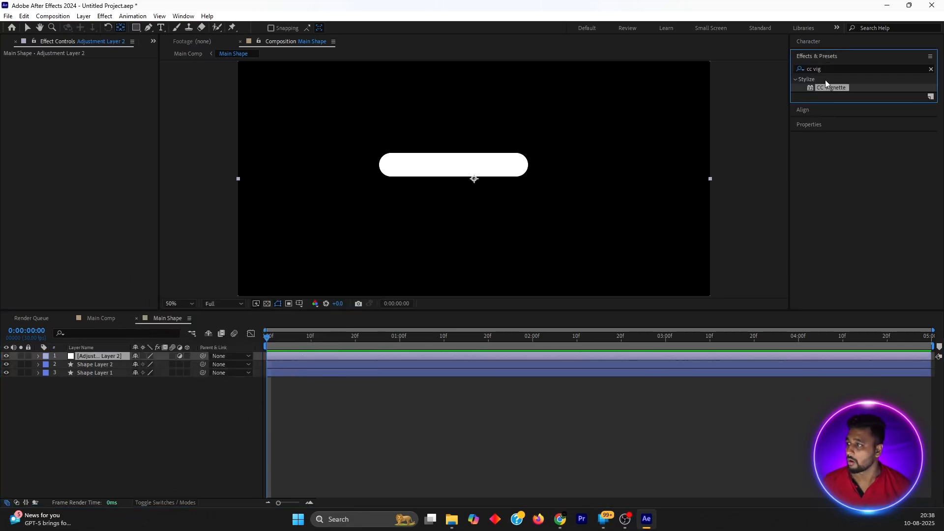
pyautogui.click(835, 72)
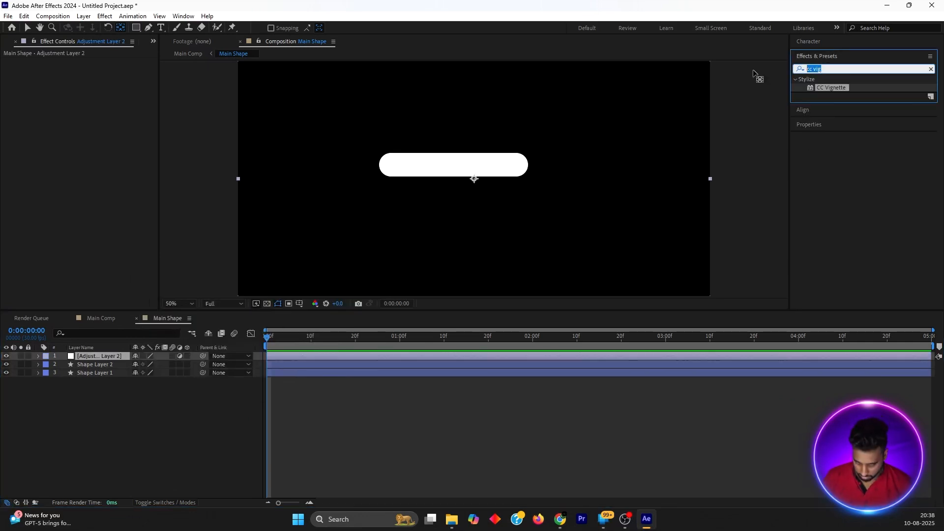
pyautogui.write('simple')
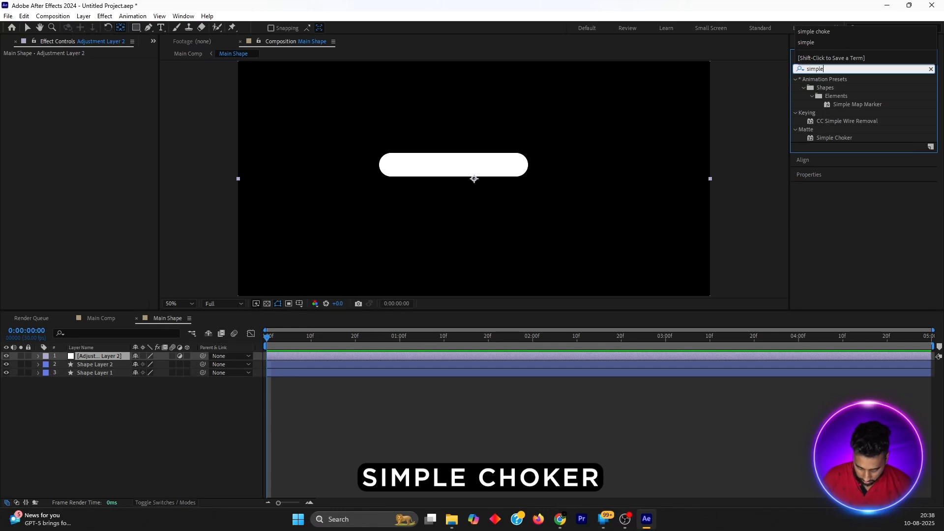
pyautogui.write(' chok')
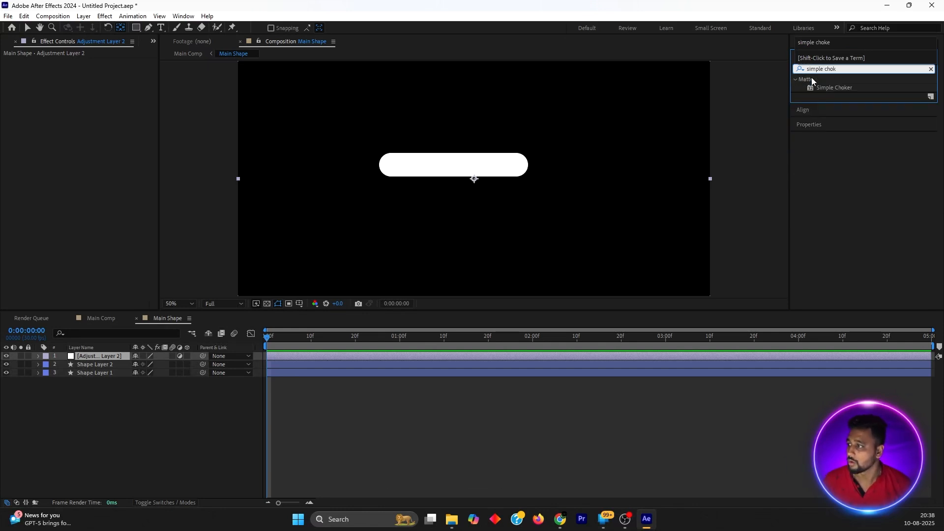
pyautogui.moveTo(850, 89); pyautogui.dragTo(120, 359)
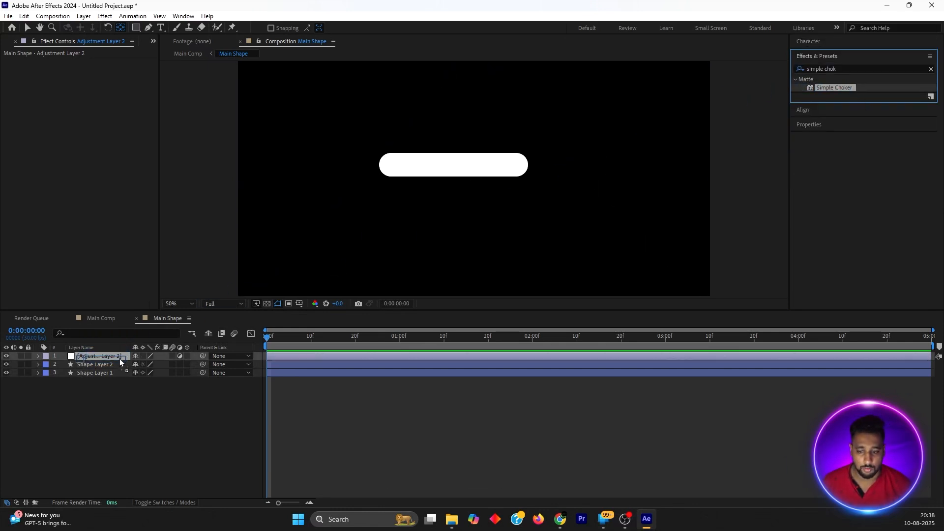
pyautogui.click(101, 356)
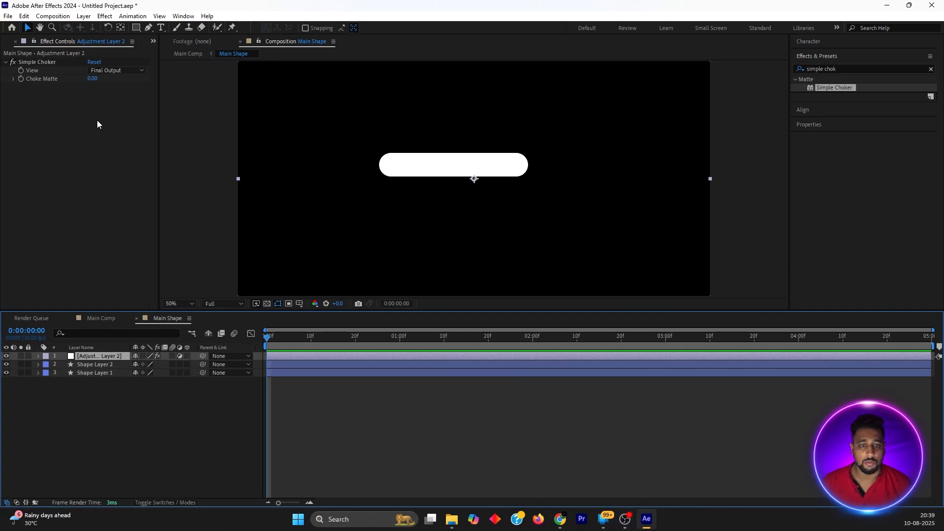
pyautogui.click(93, 79)
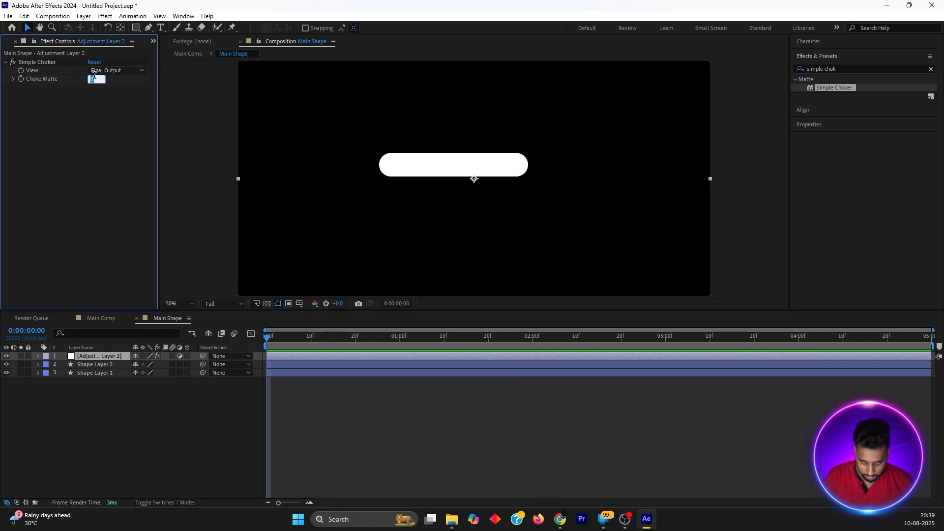
pyautogui.write('15')
pyautogui.press('Return')
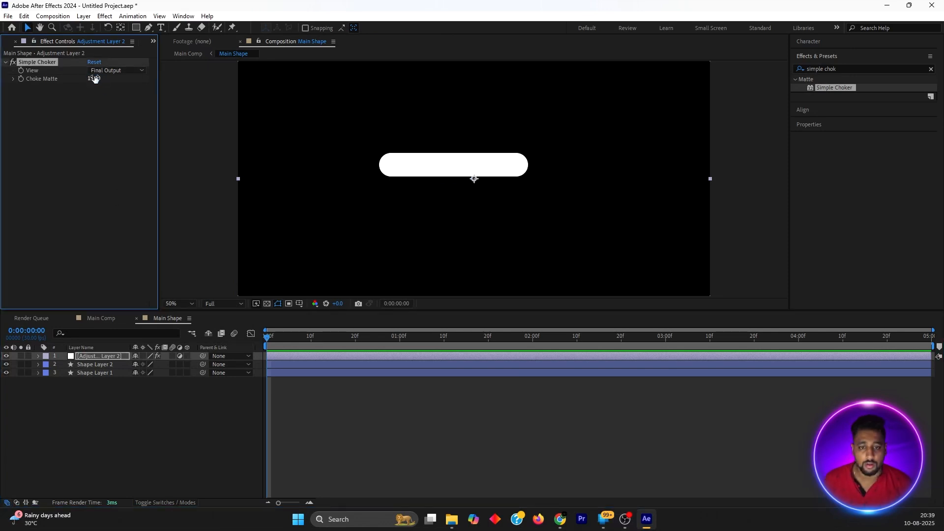
# Keyframe Shape Layer 2's position from about 1061, 484 at frame 0 to about 1251, 484 at frame 20, sliding the circle out of the bar
pyautogui.click(105, 365)
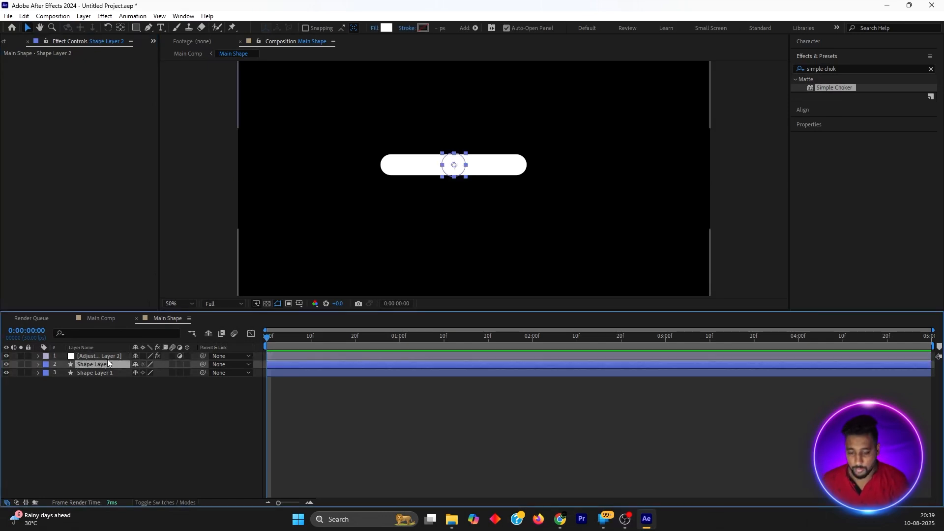
pyautogui.press('p')
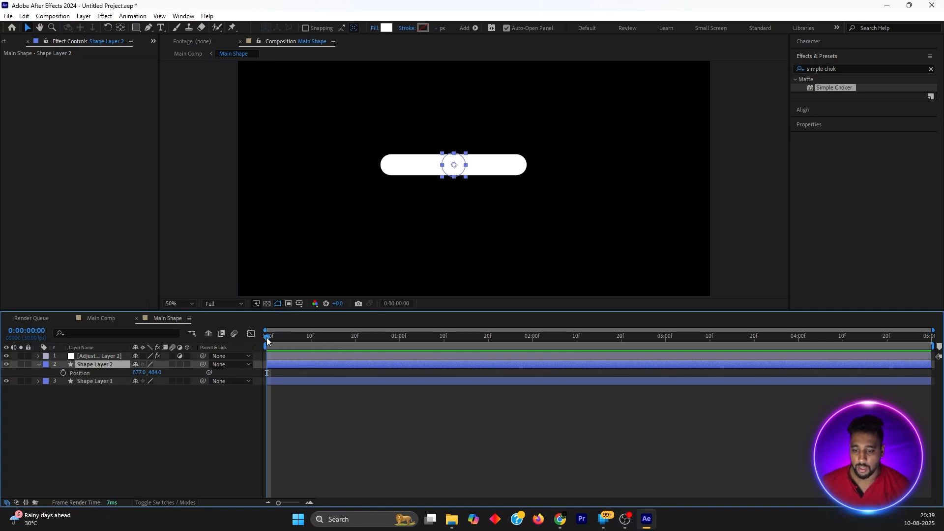
pyautogui.click(63, 373)
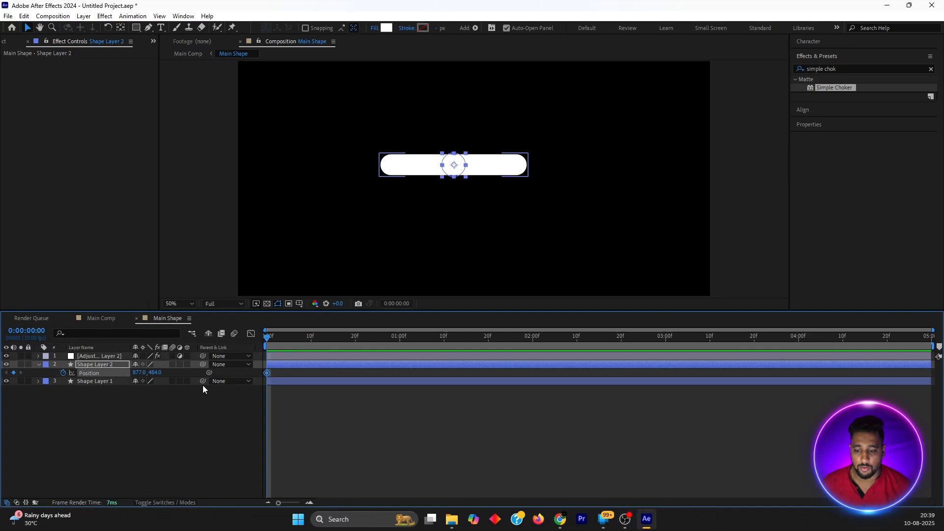
pyautogui.click(355, 343)
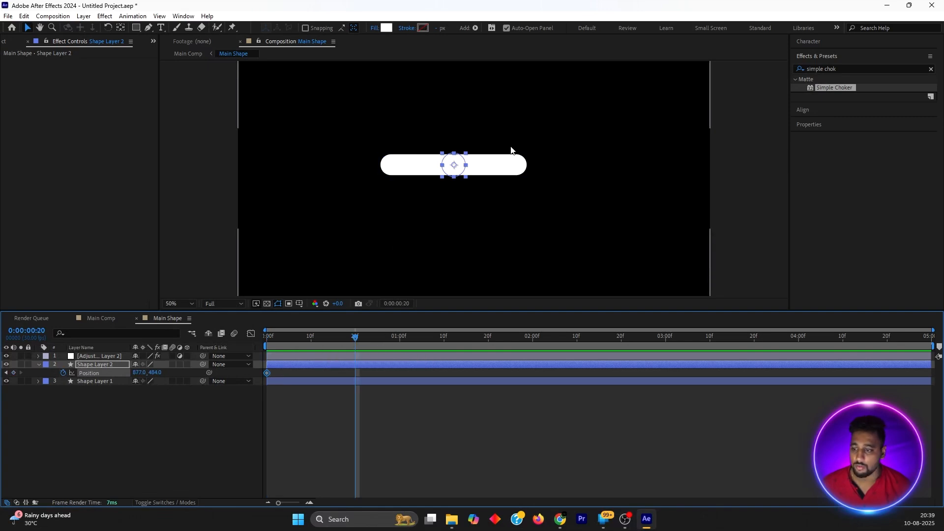
pyautogui.moveTo(453, 167); pyautogui.dragTo(545, 172)
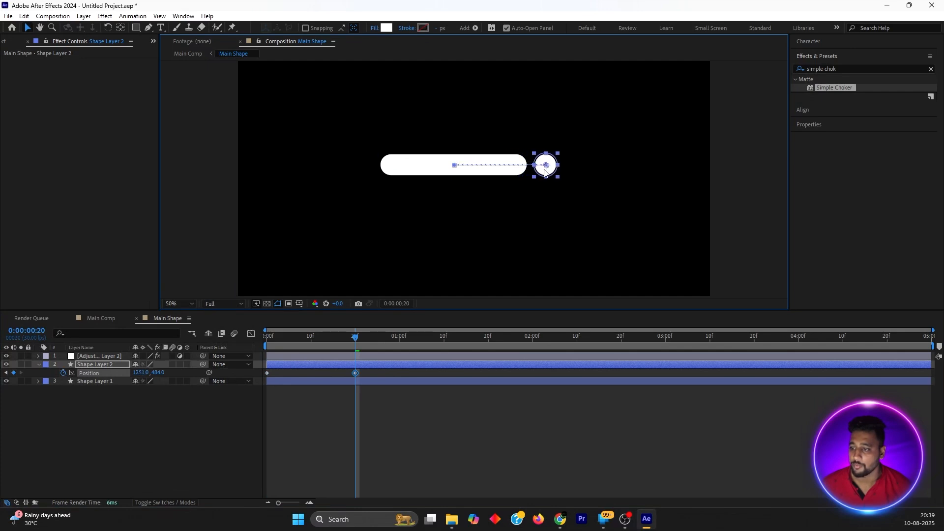
pyautogui.click(6, 373)
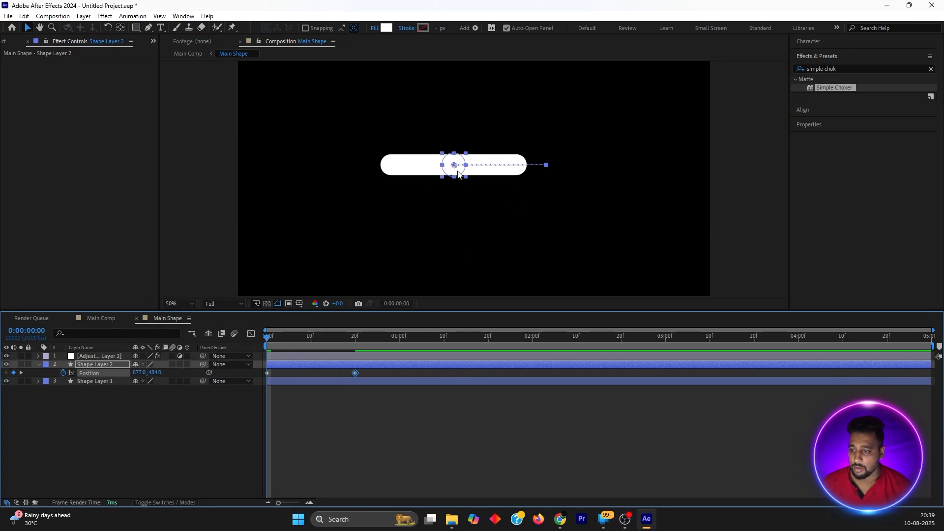
pyautogui.moveTo(460, 172); pyautogui.dragTo(503, 177)
# Easy-ease both position keyframes, shape the speed graph into a sharp early peak with a long slowdown, and preview the motion
pyautogui.moveTo(370, 370); pyautogui.dragTo(253, 387)
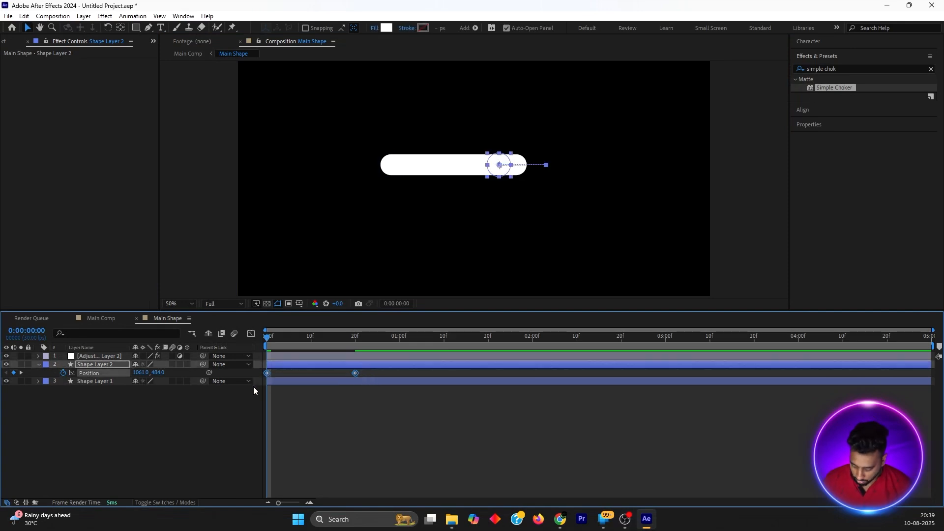
pyautogui.press('F9')
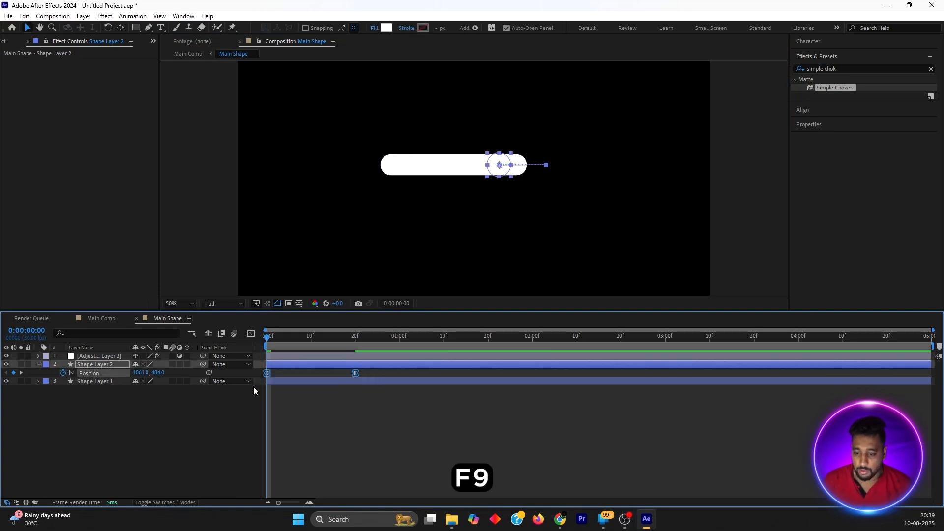
pyautogui.click(251, 334)
pyautogui.moveTo(379, 457); pyautogui.dragTo(273, 474)
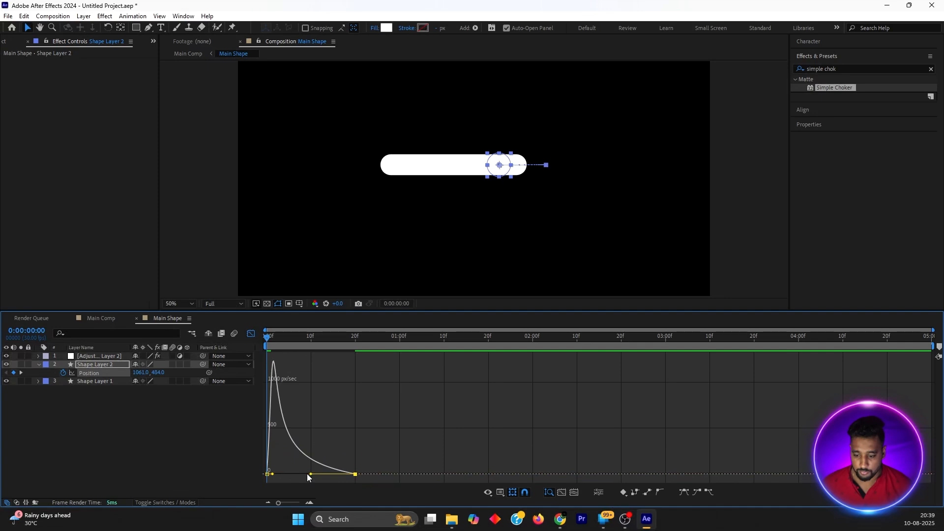
pyautogui.click(251, 334)
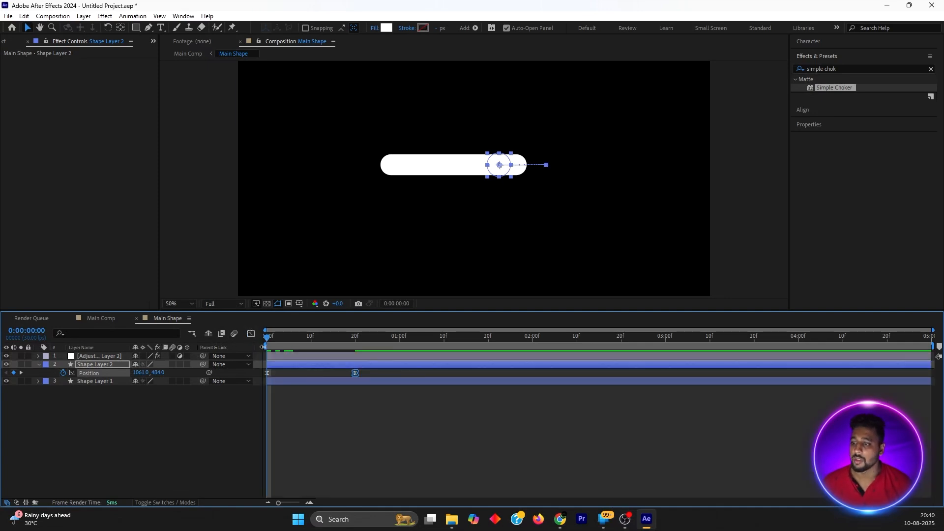
pyautogui.press('space')
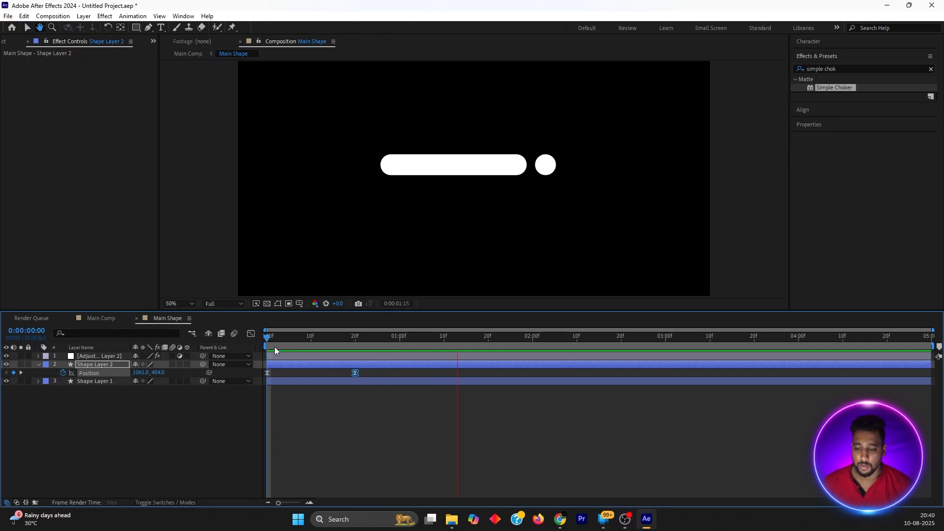
pyautogui.press('space')
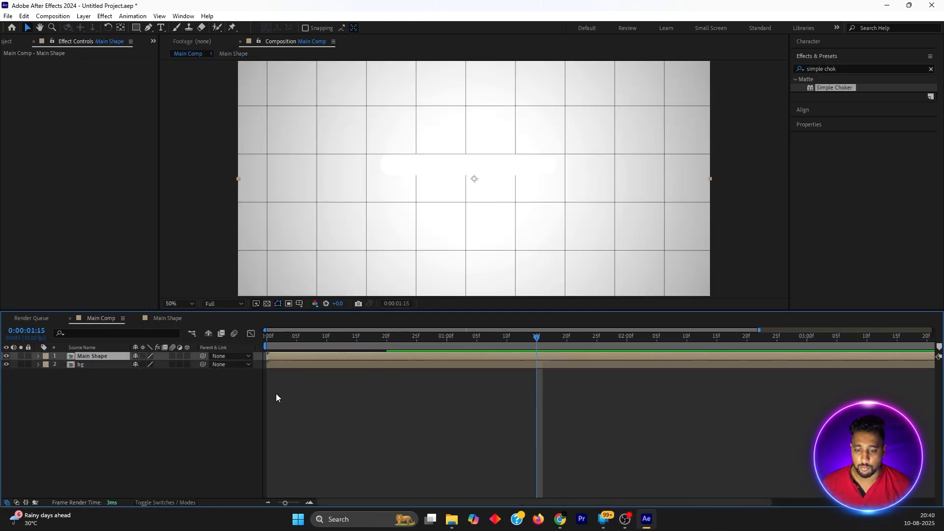
# Turn the Main Shape layer in Main Comp into an adjustment layer, with the playhead at the start
pyautogui.click(267, 395)
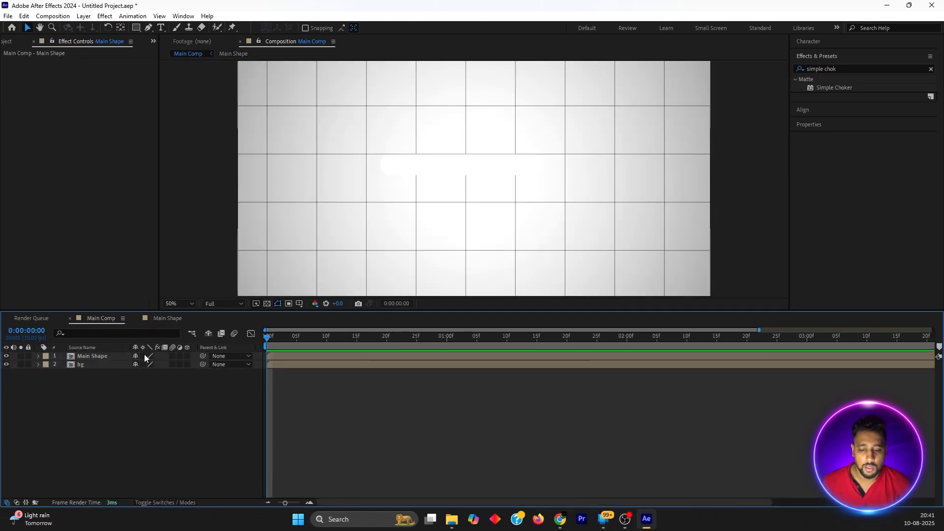
pyautogui.click(180, 356)
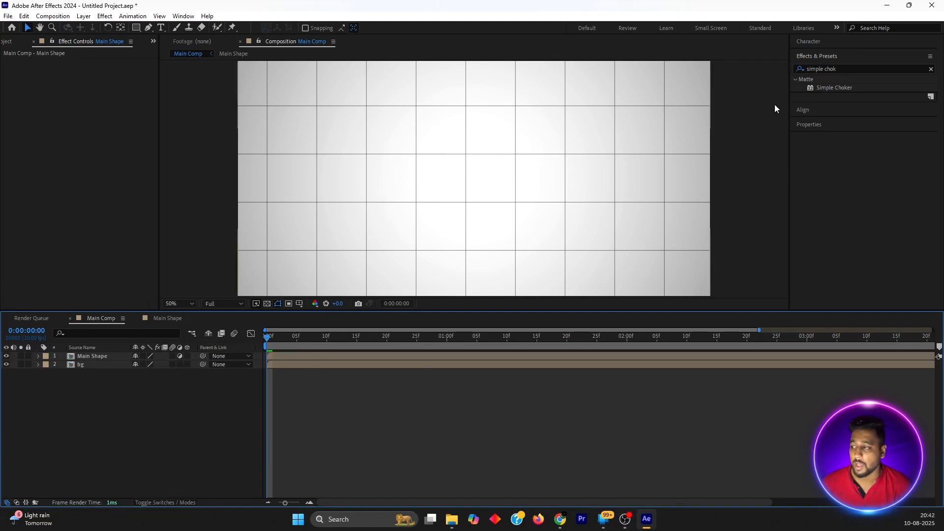
# Apply the Distort Transform effect to the Main Shape layer in Main Comp and set its Scale to 120
pyautogui.moveTo(861, 69); pyautogui.dragTo(759, 70)
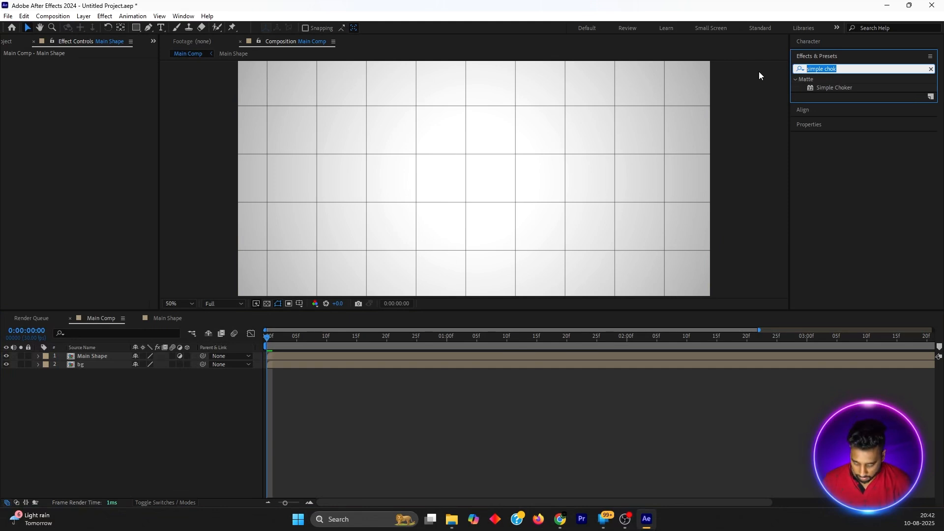
pyautogui.write('transfor')
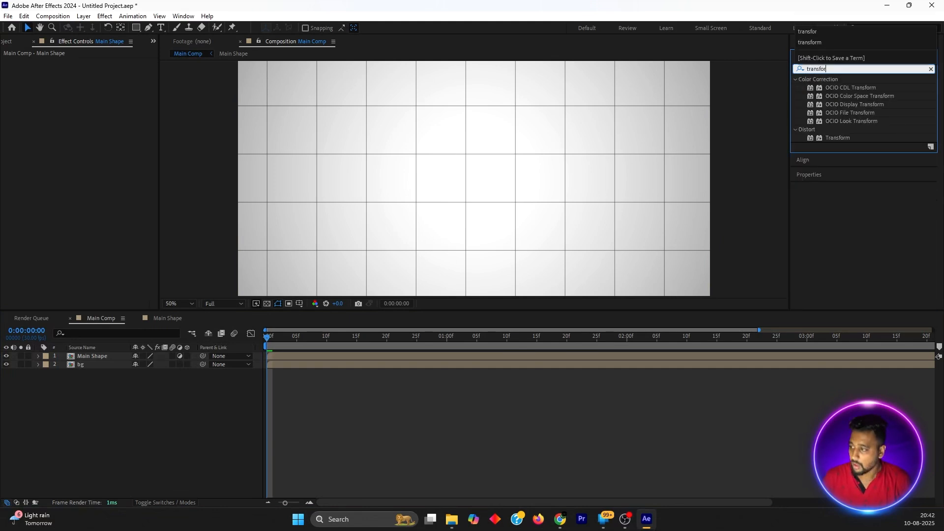
pyautogui.moveTo(843, 137); pyautogui.dragTo(499, 241)
pyautogui.click(108, 355)
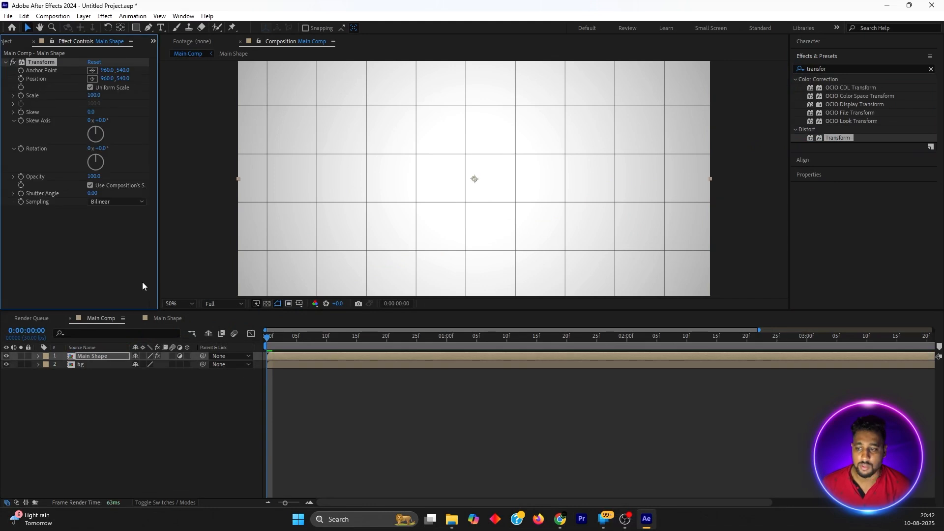
pyautogui.click(94, 96)
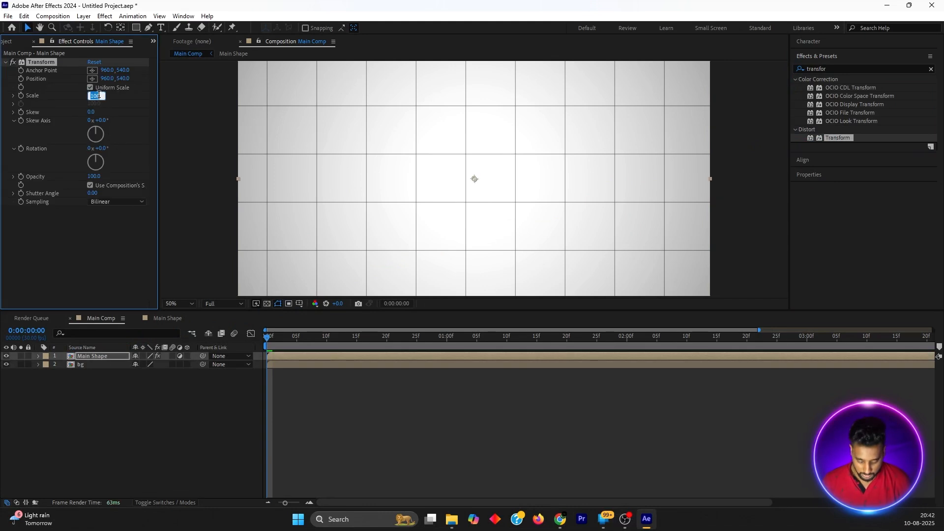
pyautogui.write('120')
pyautogui.press('Return')
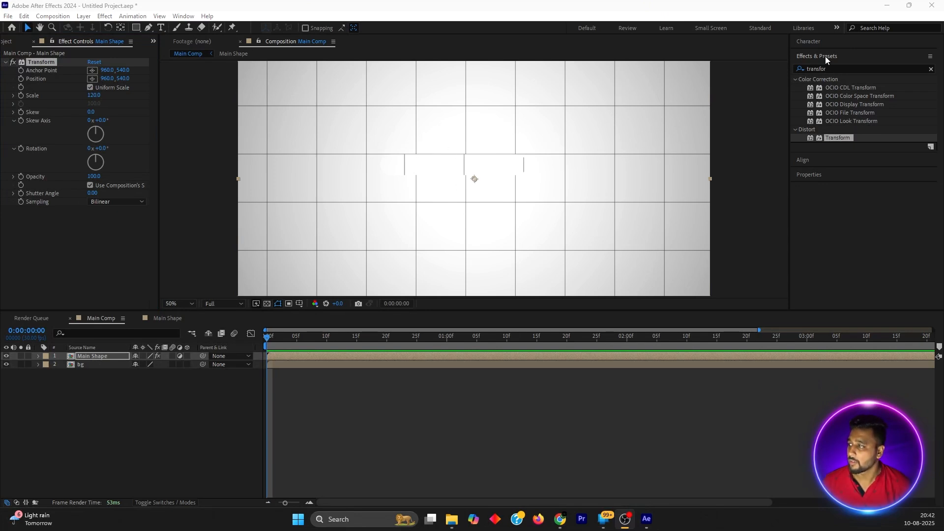
# Add Brightness & Contrast to the Main Shape layer with Brightness 5 and Contrast 25
pyautogui.click(835, 68)
pyautogui.write('brig')
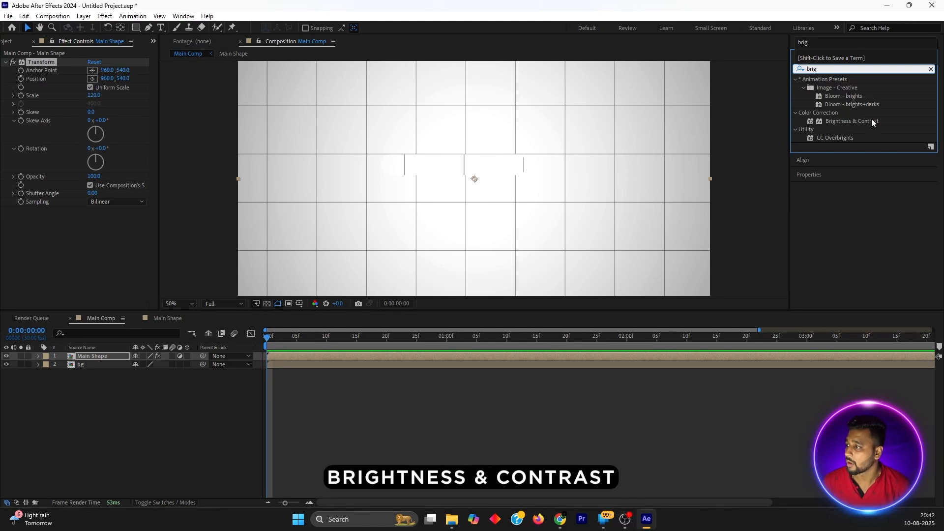
pyautogui.moveTo(869, 121); pyautogui.dragTo(96, 233)
pyautogui.click(89, 219)
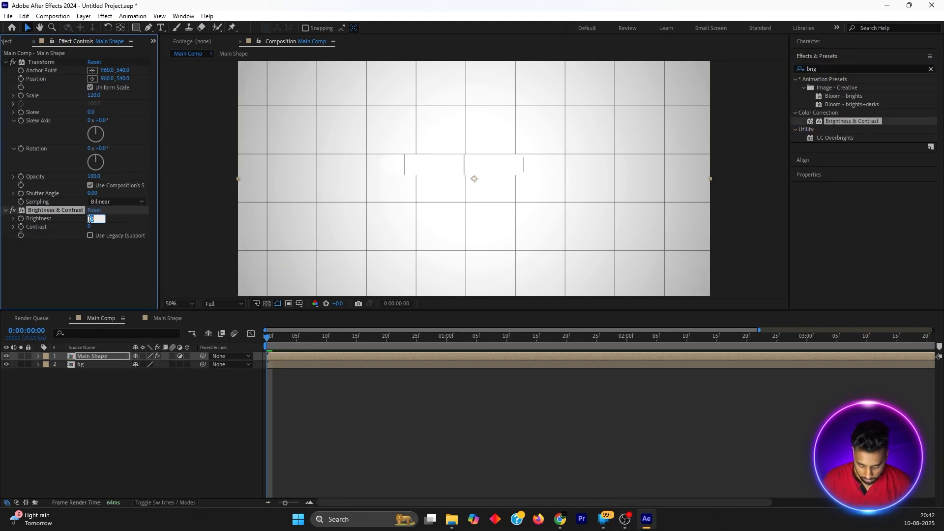
pyautogui.write('5')
pyautogui.press('Return')
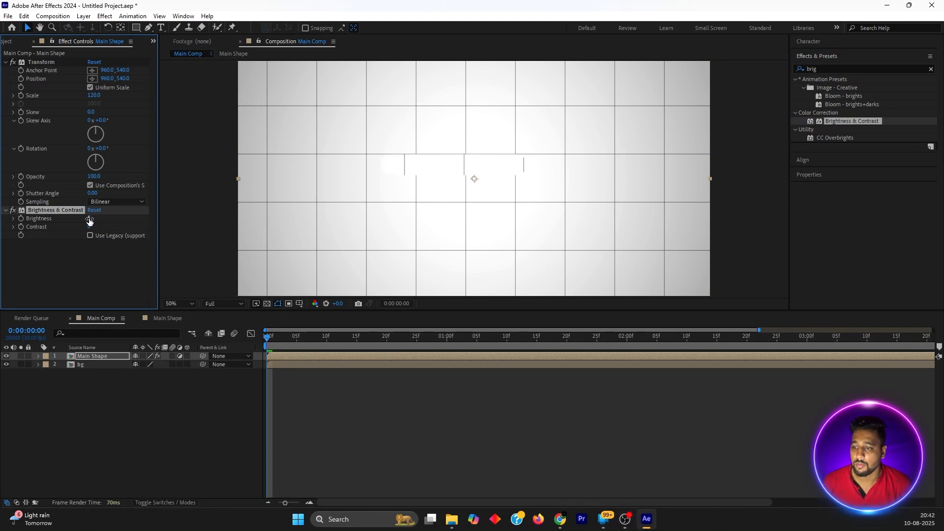
pyautogui.click(90, 227)
pyautogui.write('25')
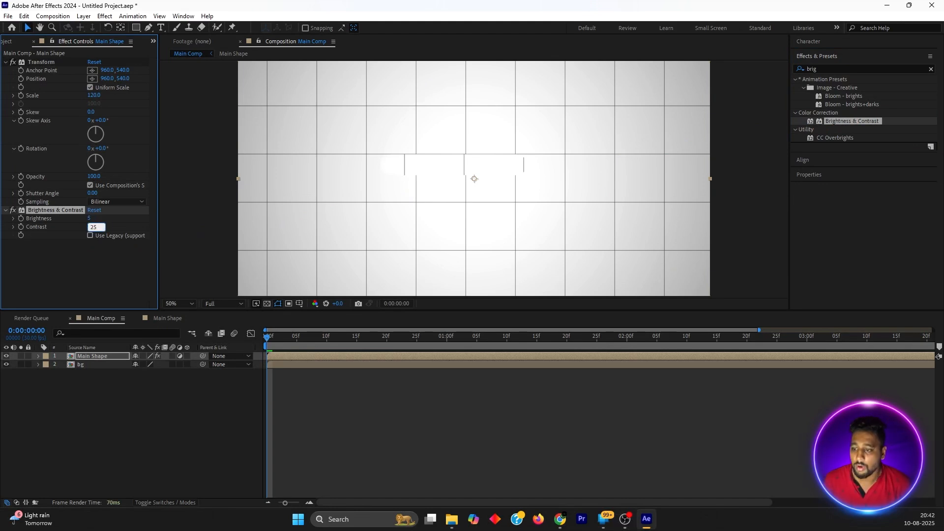
pyautogui.press('Return')
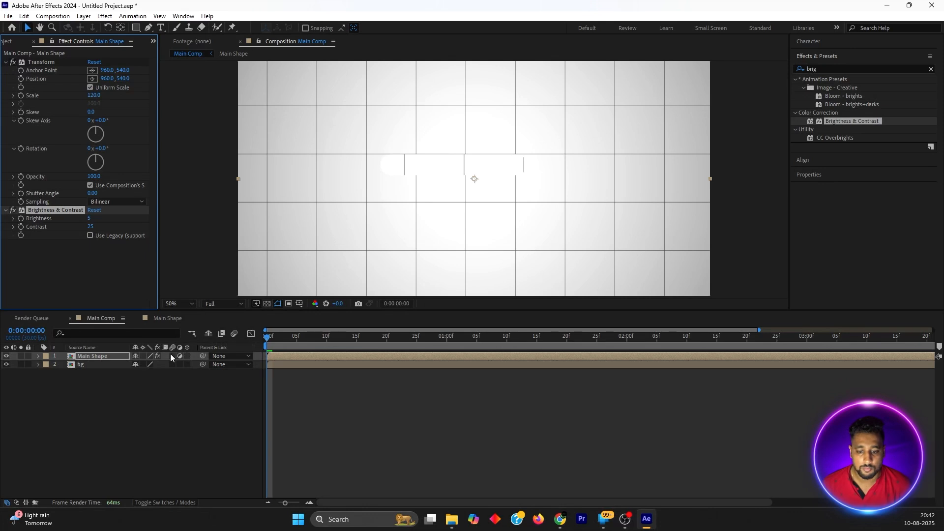
# Duplicate the Main Shape layer and rename the upper copy Displacement
pyautogui.click(124, 357)
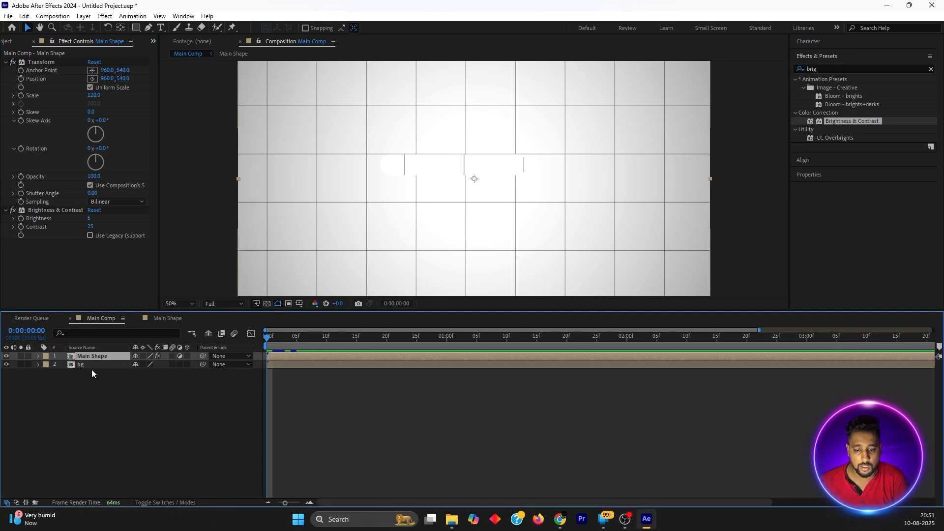
pyautogui.hotkey('ctrl', 'd')
pyautogui.rightClick(90, 358)
pyautogui.click(118, 331)
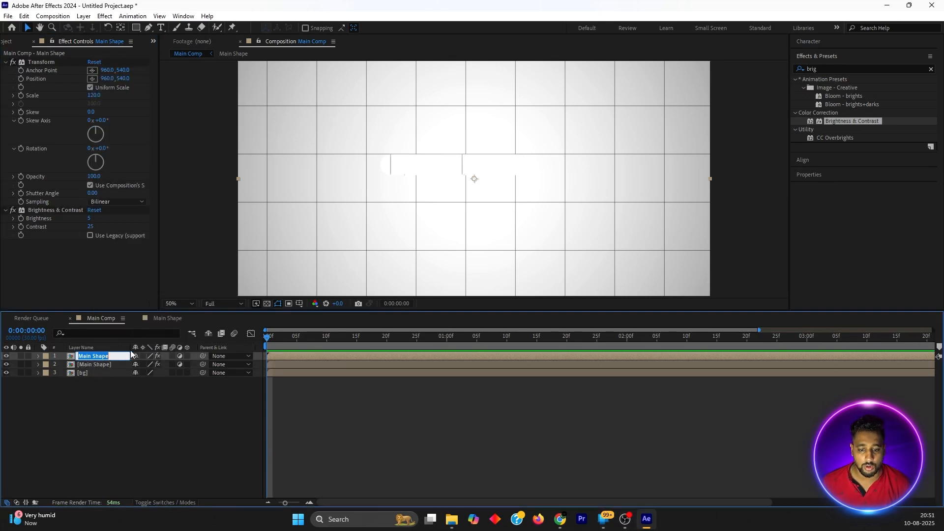
pyautogui.write('Disp')
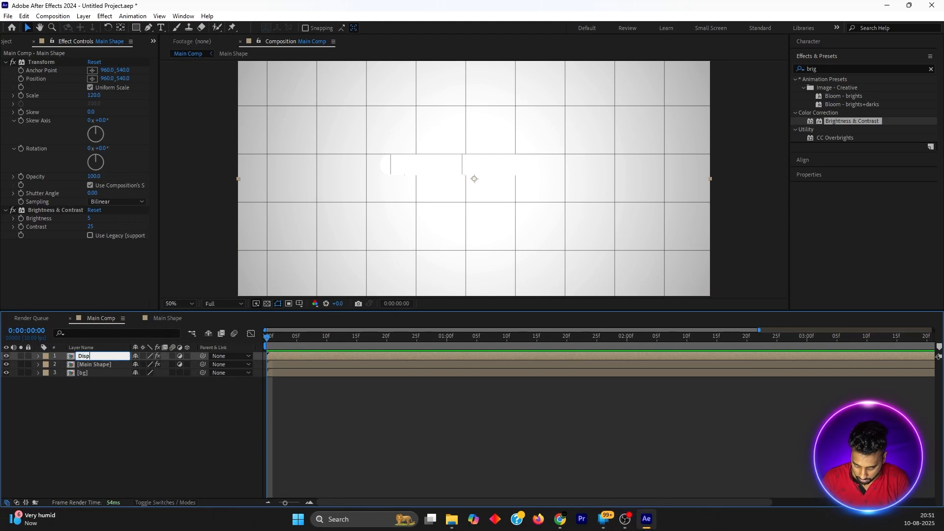
pyautogui.write('lacement')
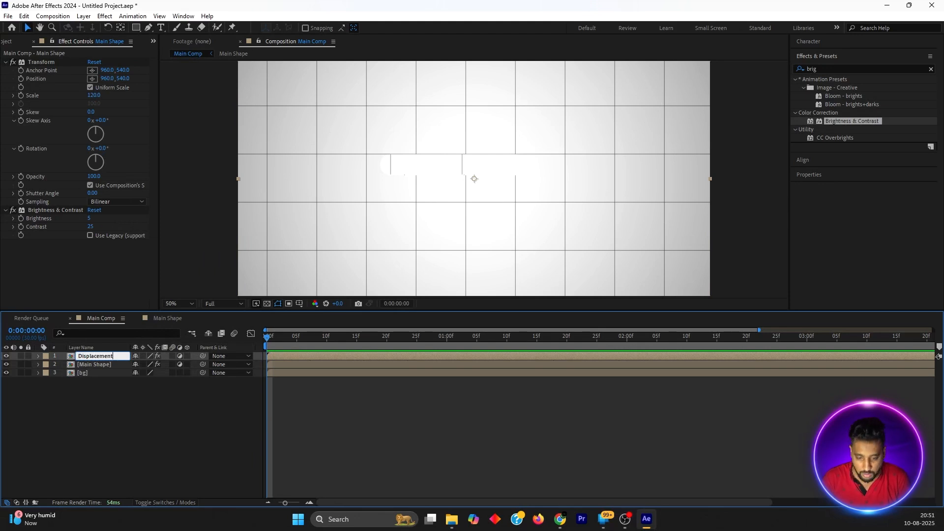
pyautogui.click(92, 400)
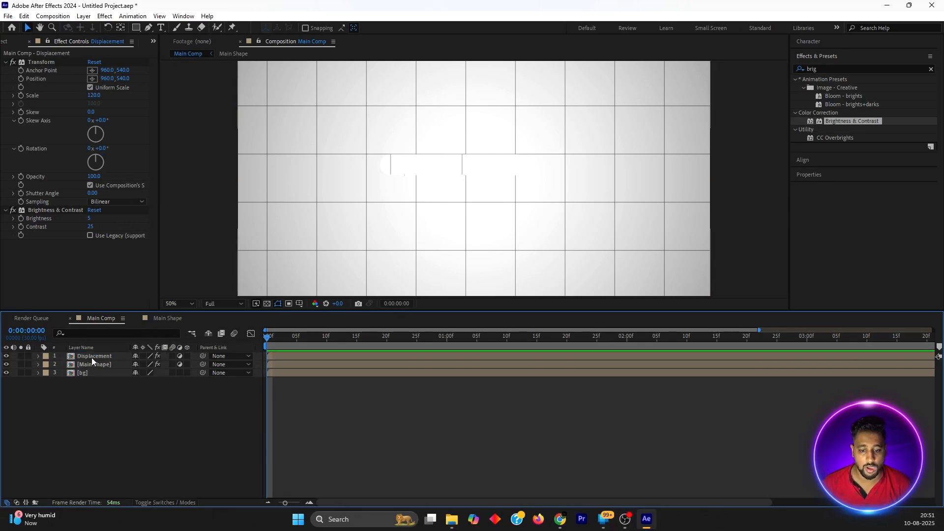
# Pre-compose the Displacement layer as Displacement Comp, leaving all attributes in Main Comp, and turn off its adjustment layer switch
pyautogui.rightClick(91, 358)
pyautogui.click(135, 292)
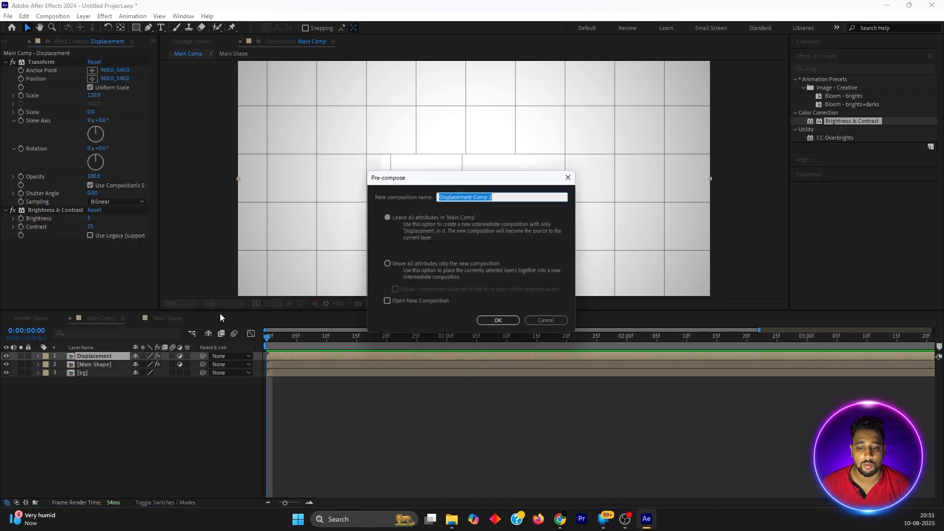
pyautogui.click(518, 196)
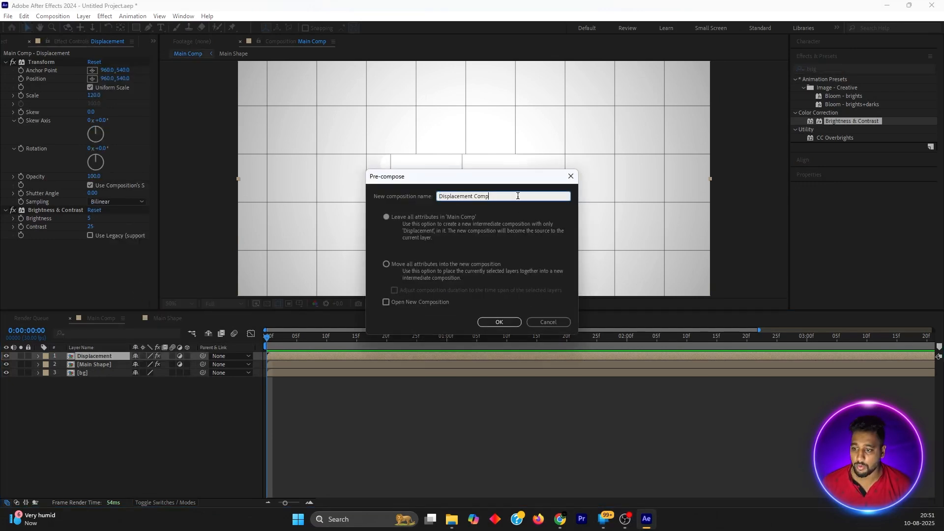
pyautogui.press('Return')
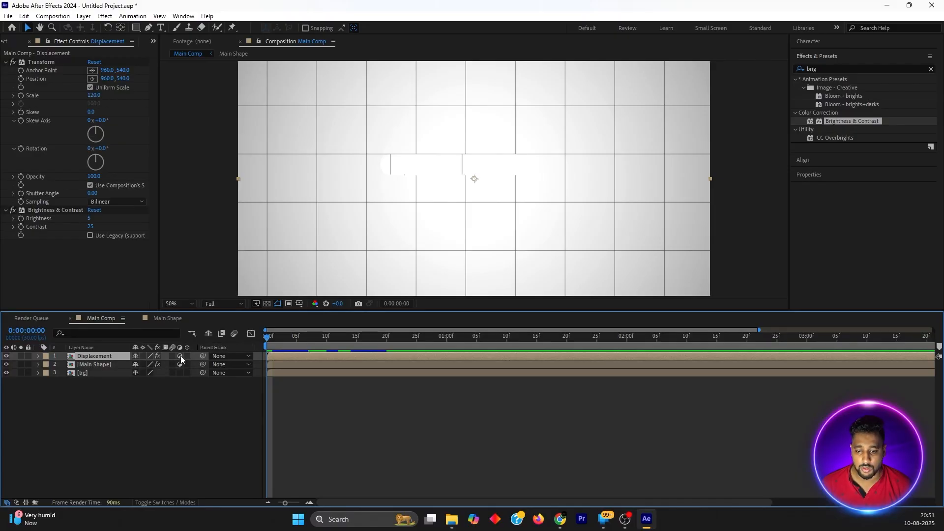
pyautogui.click(180, 356)
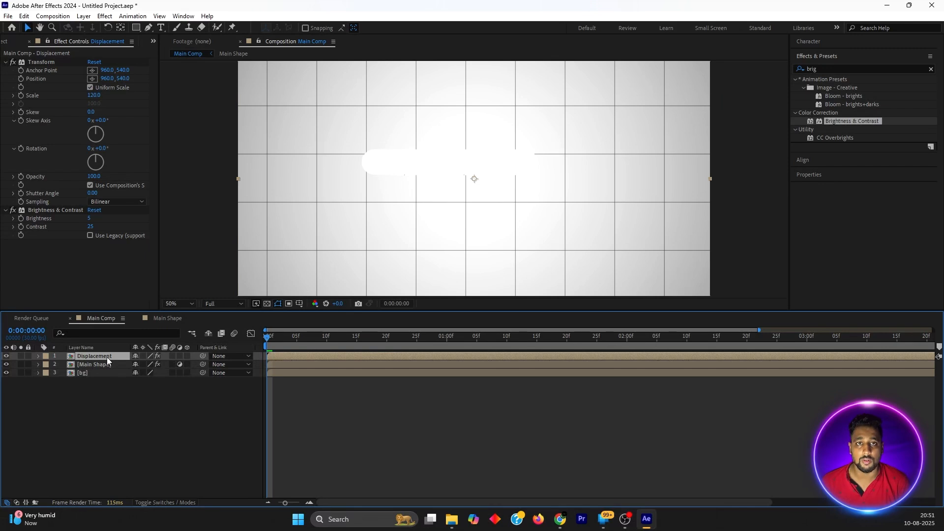
# Duplicate the Displacement layer three times
pyautogui.hotkey('ctrl', 'd')
pyautogui.hotkey('ctrl', 'd')
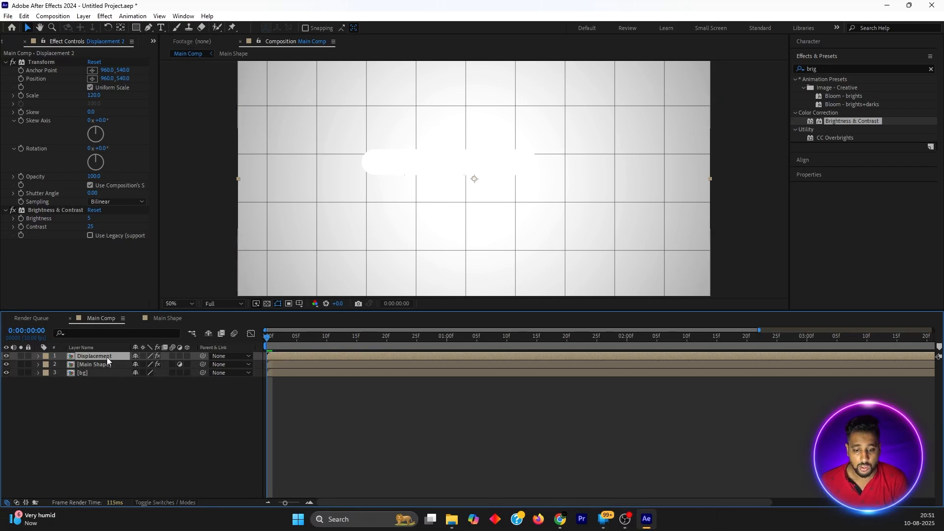
pyautogui.hotkey('ctrl', 'd')
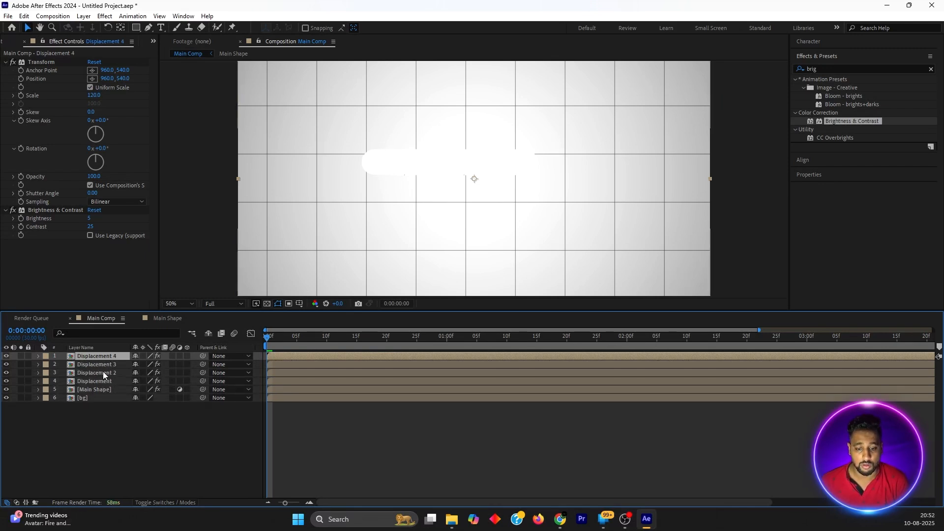
# Rename the Displacement 2 layer to Bevel
pyautogui.click(102, 372)
pyautogui.rightClick(102, 372)
pyautogui.click(127, 342)
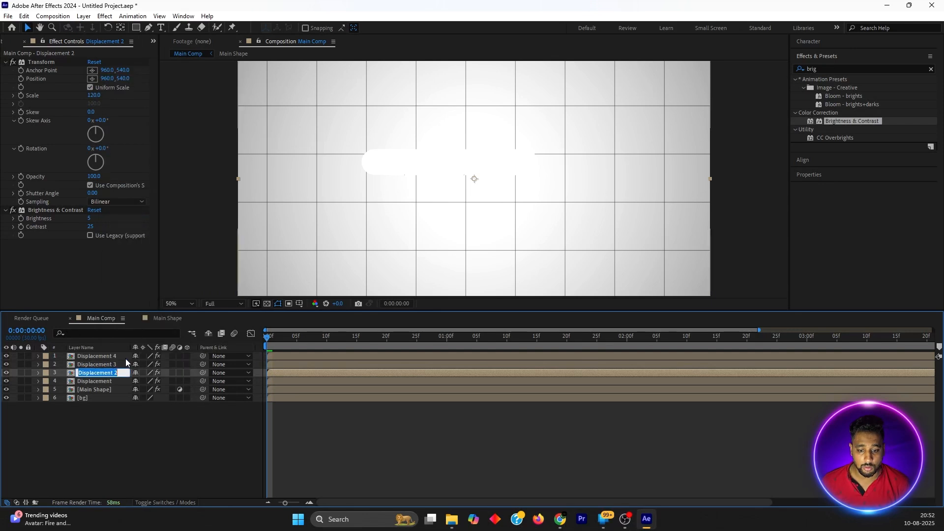
pyautogui.write('Bevel')
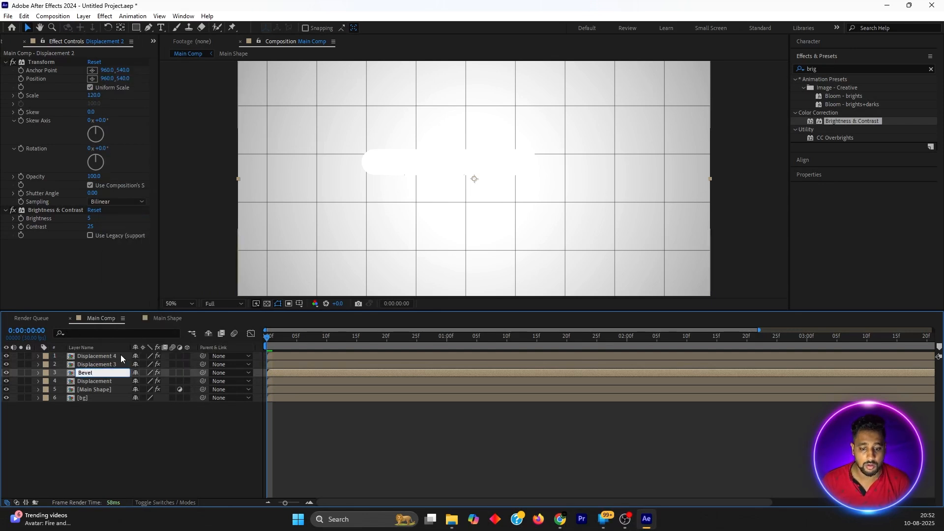
# Rename the Displacement 3 layer to Edge light
pyautogui.rightClick(100, 364)
pyautogui.click(136, 330)
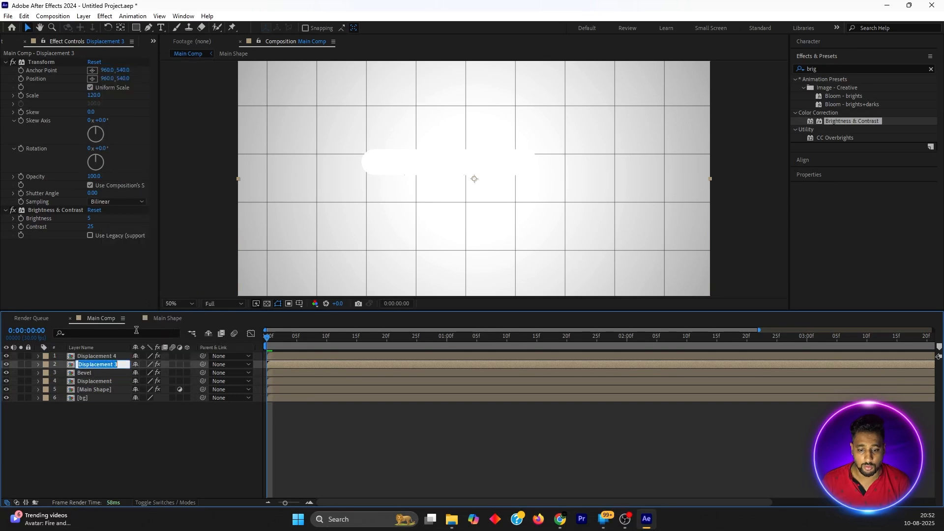
pyautogui.write('E')
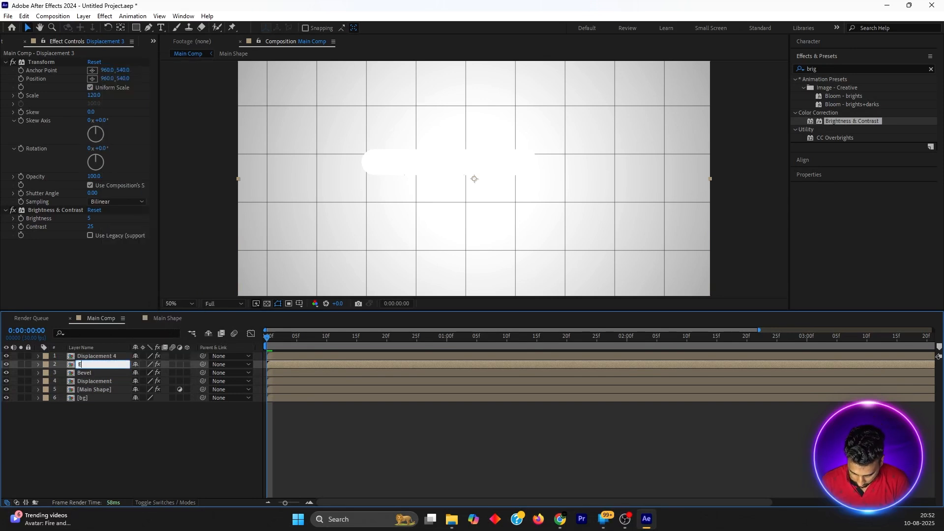
pyautogui.write('dge l')
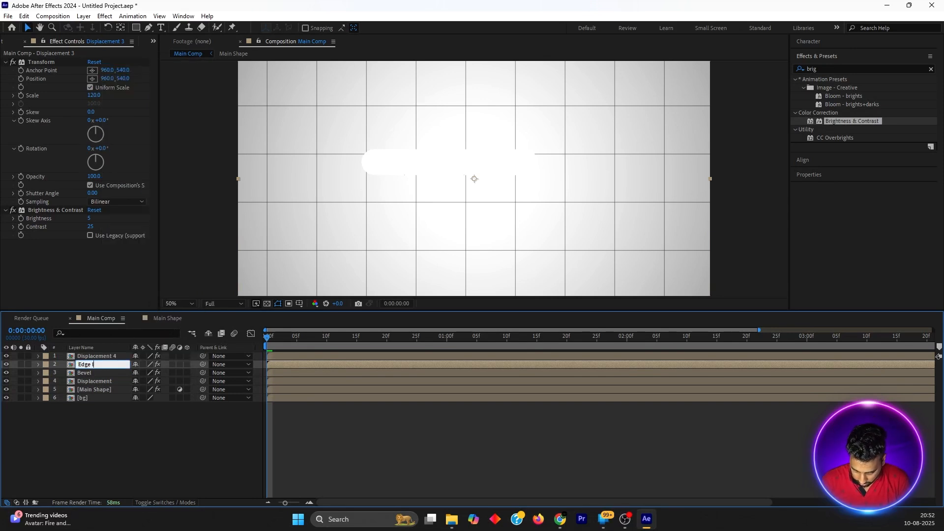
pyautogui.write('ight')
pyautogui.press('Return')
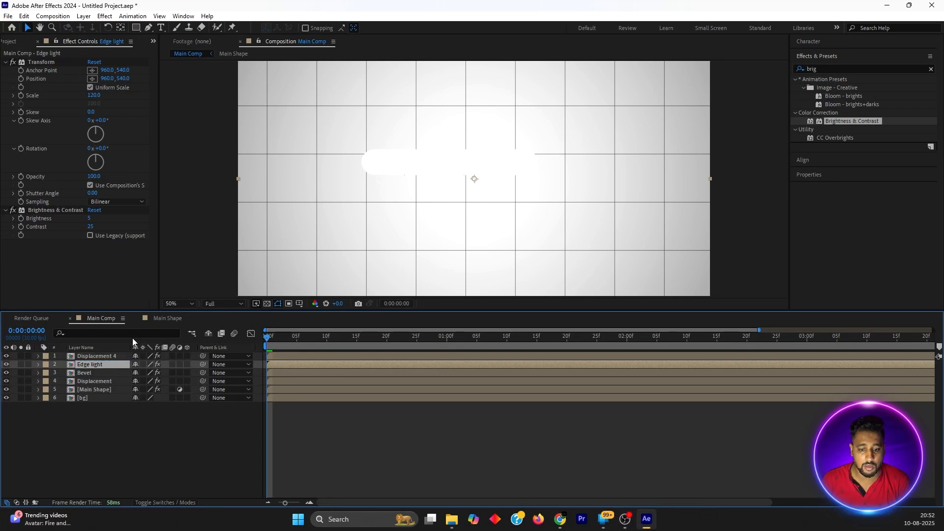
# Rename the Displacement 4 layer to Shadows
pyautogui.click(118, 357)
pyautogui.rightClick(118, 357)
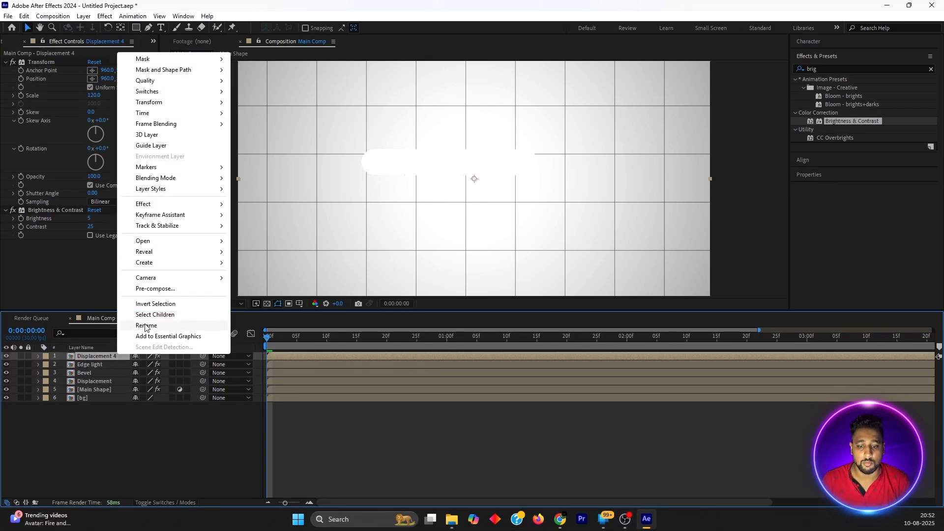
pyautogui.click(162, 325)
pyautogui.write('Shadows')
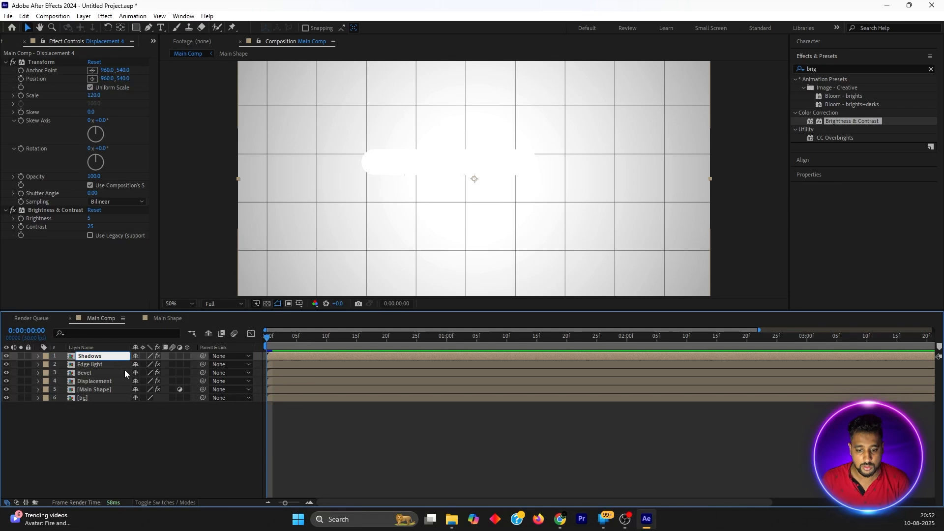
pyautogui.click(103, 423)
# Remove the Transform and Brightness & Contrast effects from the Shadows and Edge light layers
pyautogui.click(91, 355)
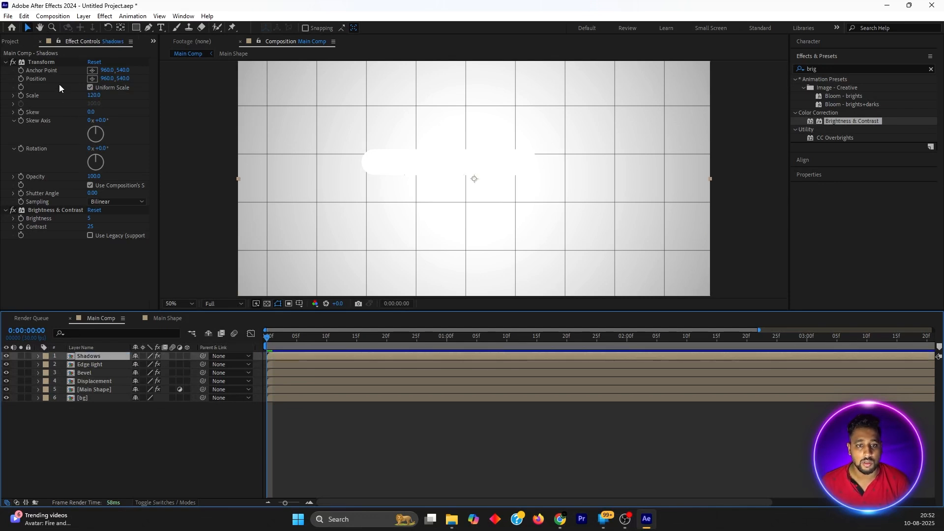
pyautogui.click(47, 63)
pyautogui.press('Delete')
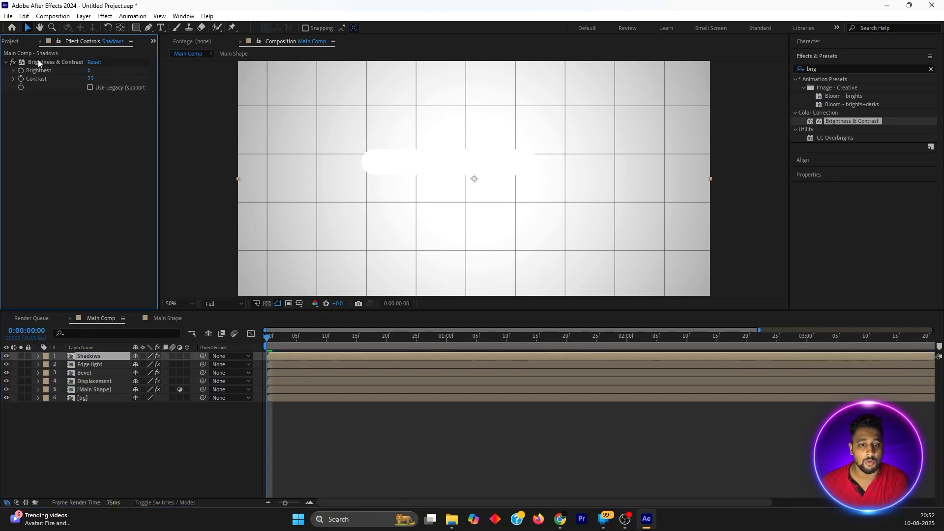
pyautogui.click(92, 364)
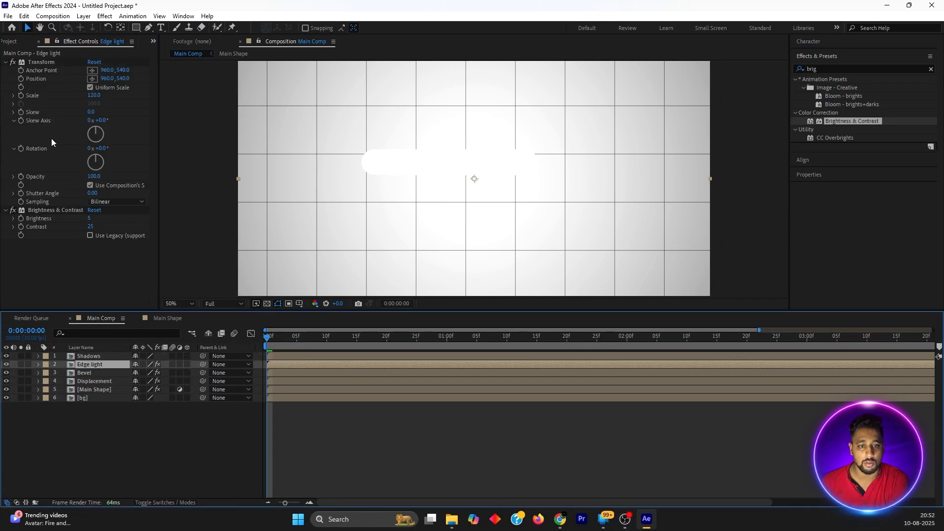
pyautogui.click(46, 62)
pyautogui.press('Delete')
pyautogui.click(48, 63)
pyautogui.press('Delete')
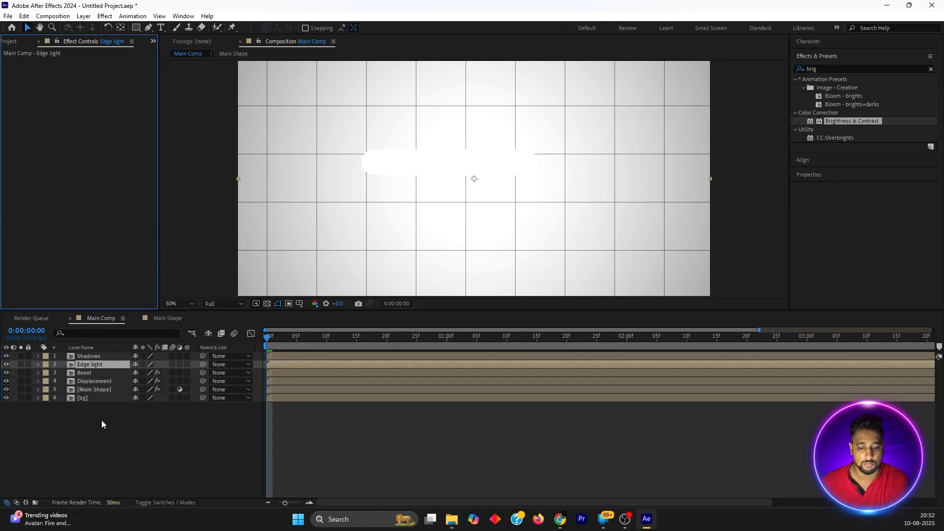
# Remove the Transform and Brightness & Contrast effects from the Bevel and Displacement layers
pyautogui.click(88, 373)
pyautogui.click(46, 64)
pyautogui.press('Delete')
pyautogui.click(47, 64)
pyautogui.press('Delete')
pyautogui.click(92, 379)
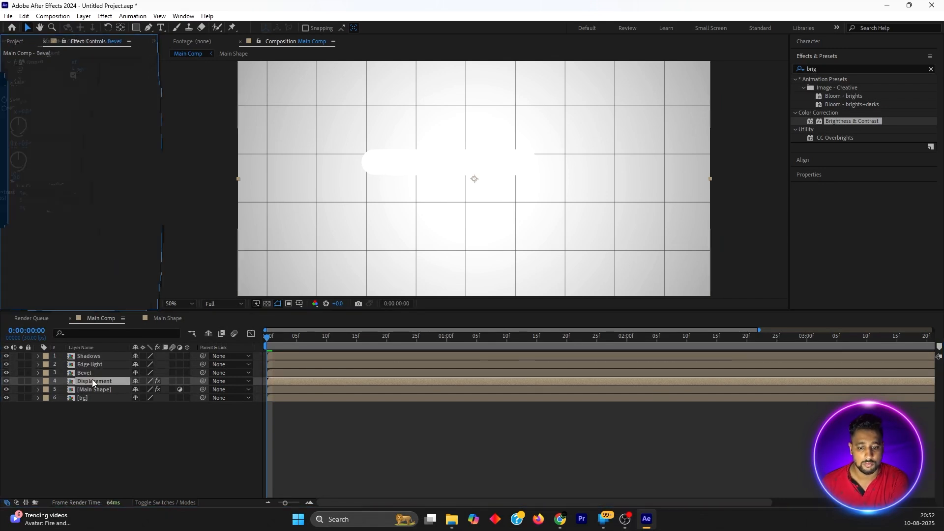
pyautogui.click(48, 62)
pyautogui.press('Delete')
pyautogui.click(51, 61)
pyautogui.press('Delete')
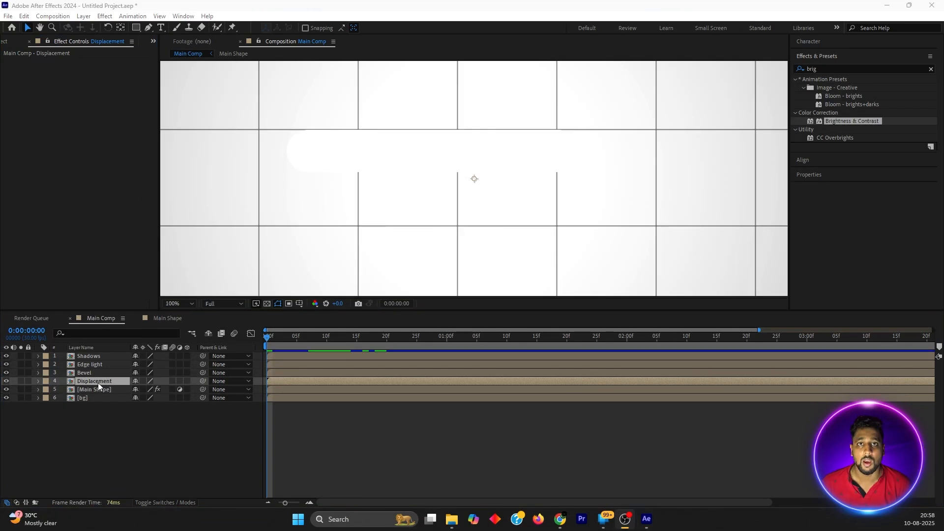
# Add an Inner Glow layer style to the Displacement layer and set its blend mode to Normal
pyautogui.rightClick(98, 383)
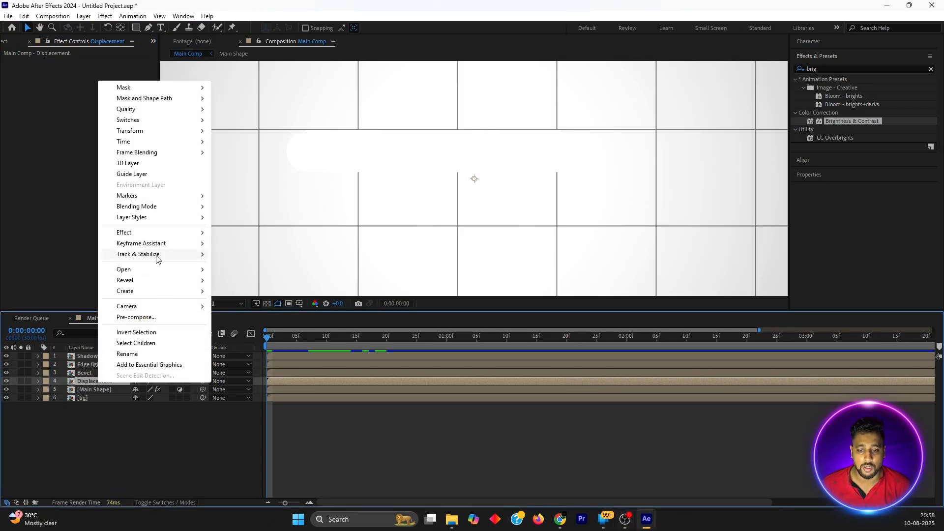
pyautogui.moveTo(142, 217)
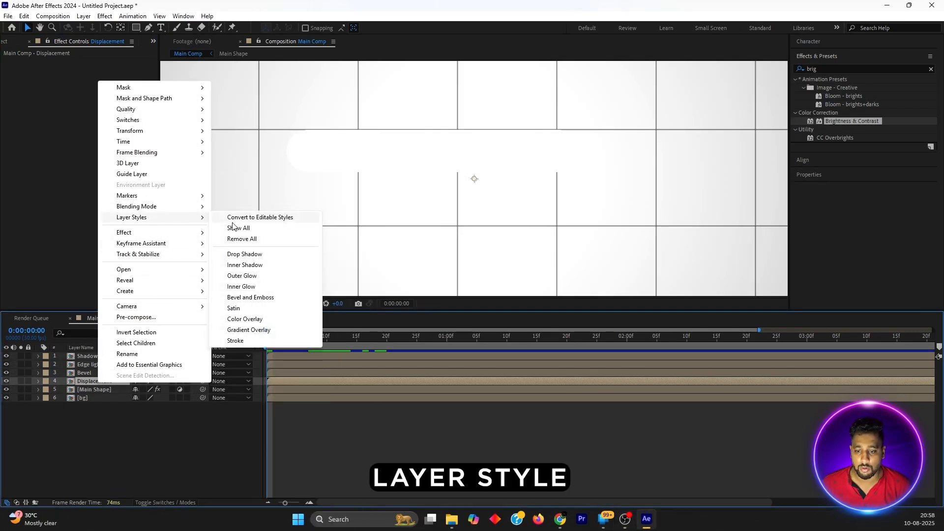
pyautogui.click(243, 286)
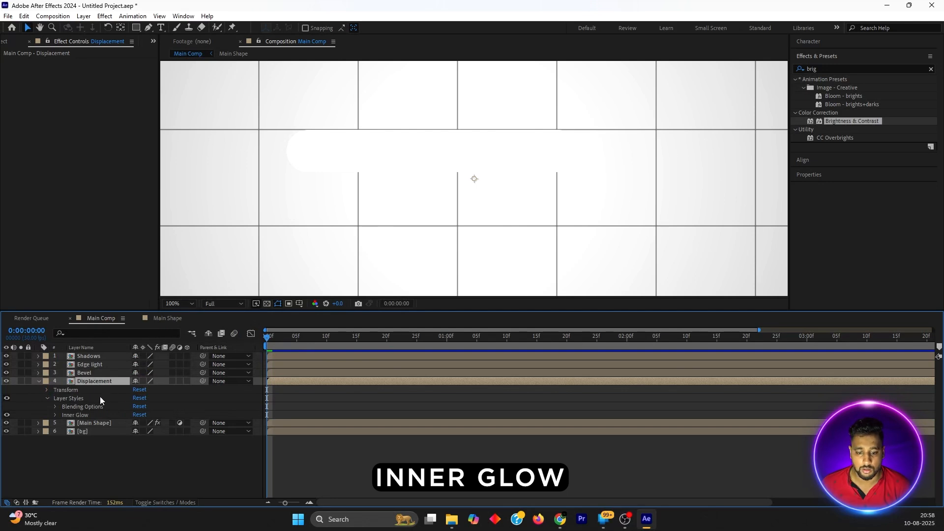
pyautogui.click(55, 415)
pyautogui.scroll(-1, 120, 406)
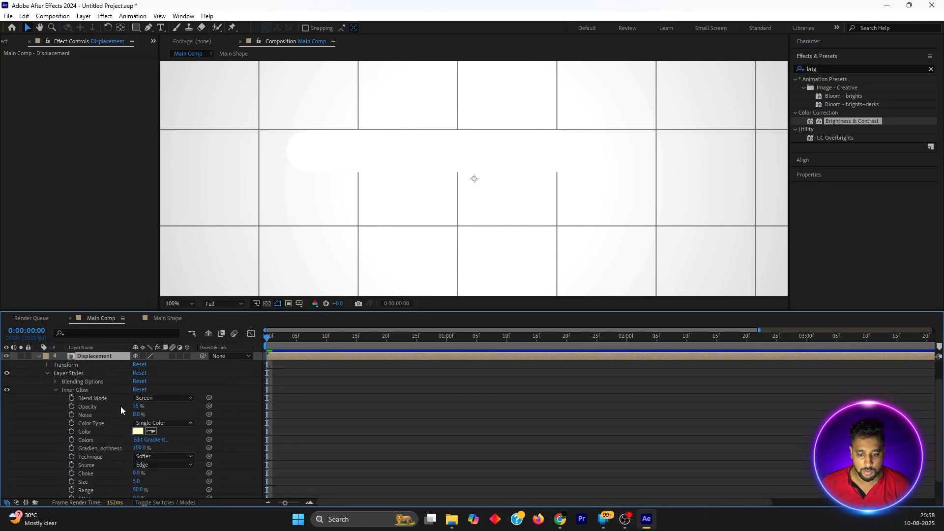
pyautogui.click(167, 398)
pyautogui.click(157, 81)
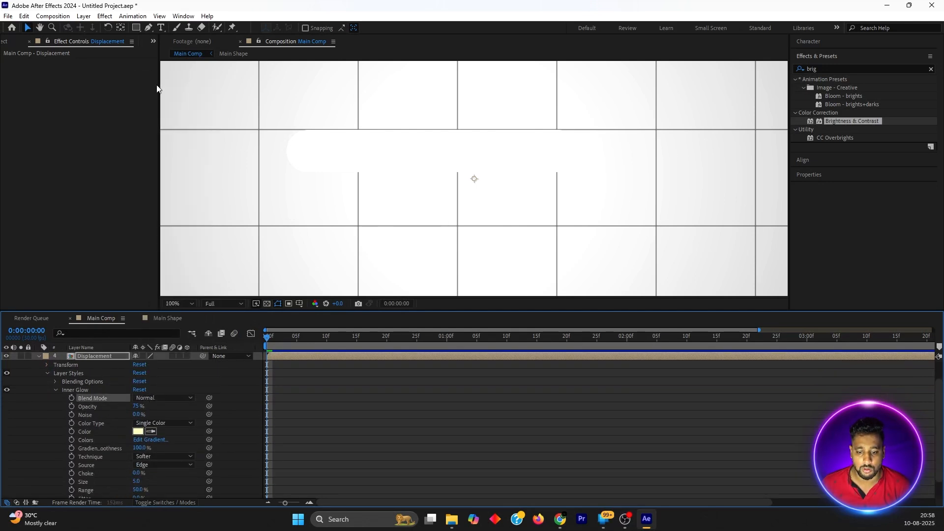
# Set the Displacement layer's Inner Glow color to black (000000)
pyautogui.scroll(-1, 162, 448)
pyautogui.click(139, 410)
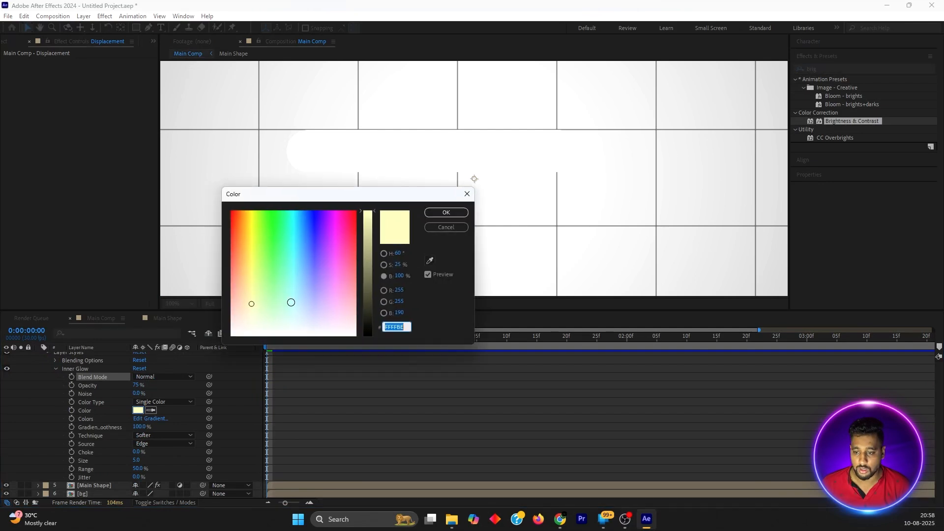
pyautogui.moveTo(297, 302); pyautogui.dragTo(368, 360)
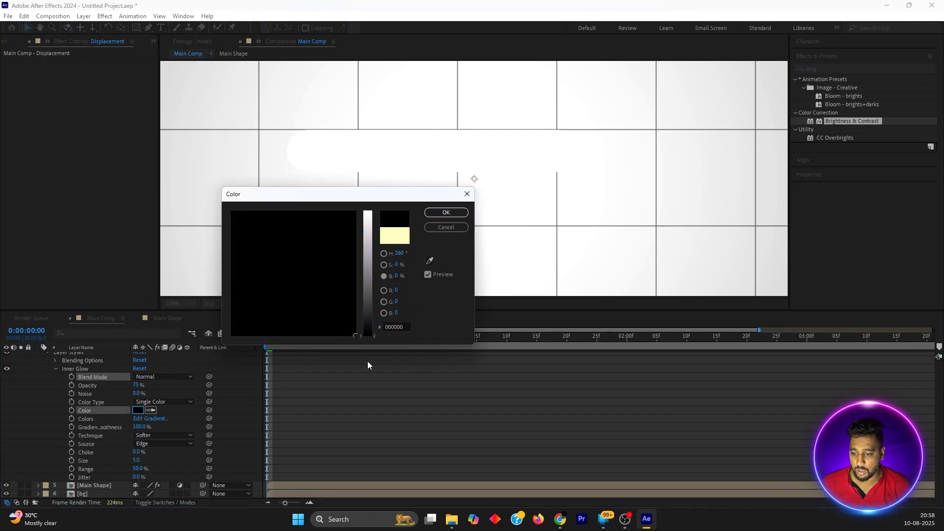
pyautogui.click(432, 228)
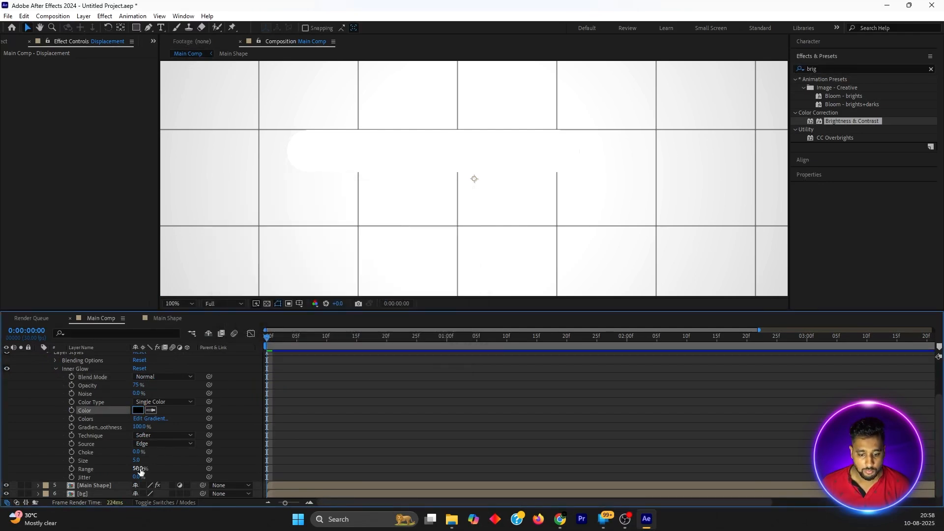
# Set the Displacement layer's Inner Glow range to 80% and its size to 80
pyautogui.click(138, 468)
pyautogui.write('8')
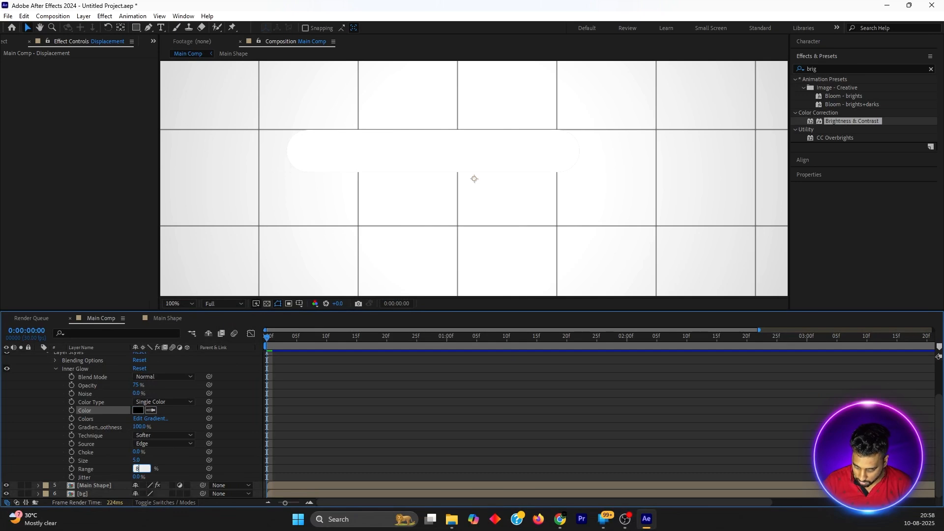
pyautogui.write('0')
pyautogui.press('Return')
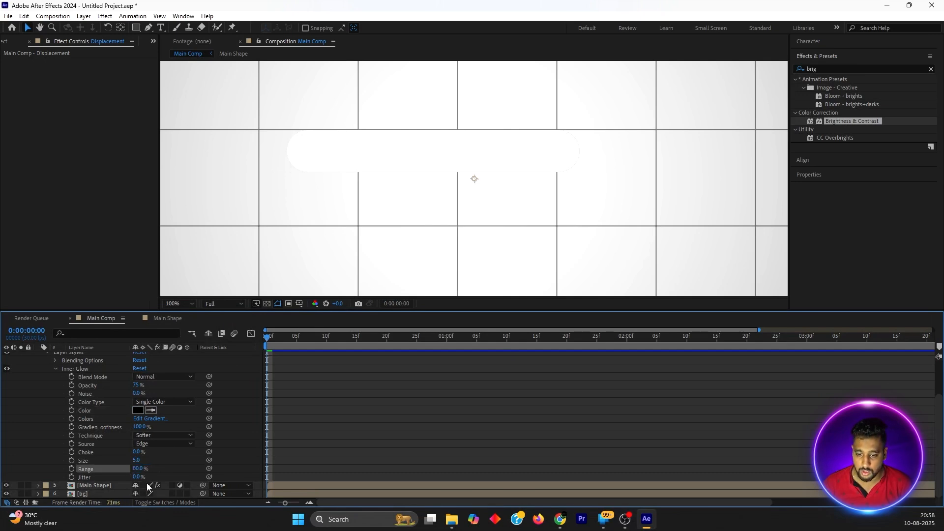
pyautogui.click(136, 460)
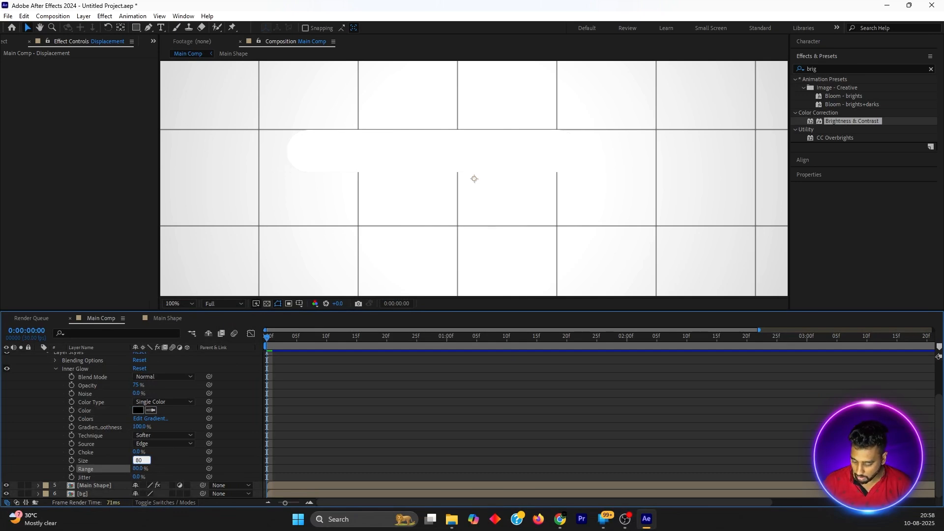
pyautogui.press('Return')
# Hide the Bevel, Edge light and Shadows layers and collapse the Displacement layer's properties
pyautogui.scroll(2, 140, 443)
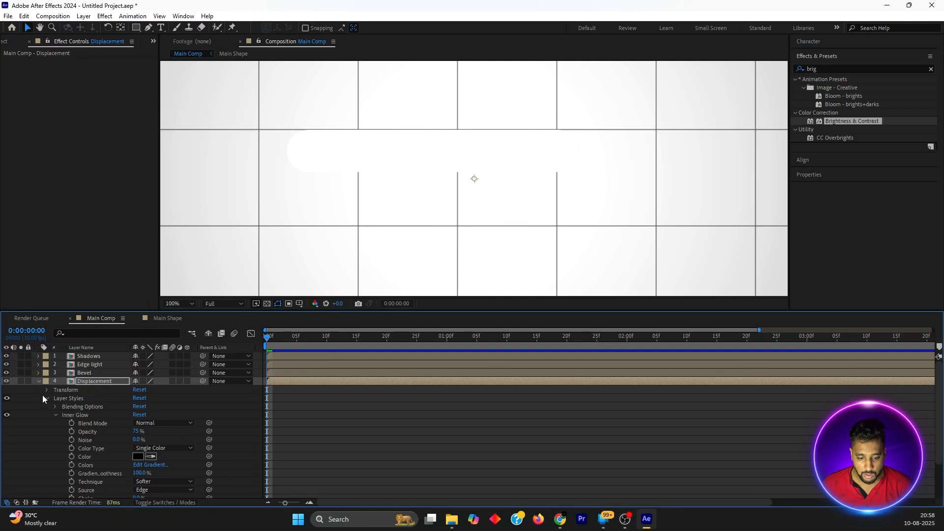
pyautogui.click(7, 372)
pyautogui.click(6, 364)
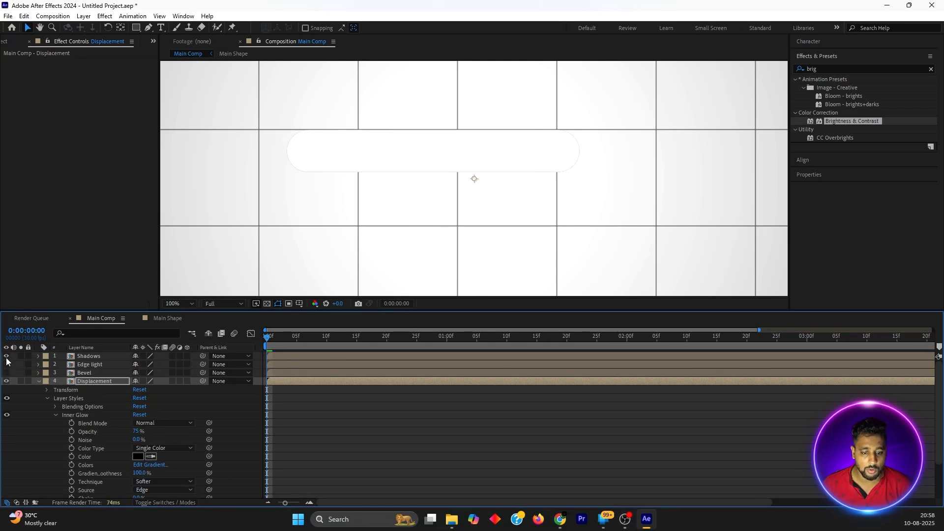
pyautogui.click(6, 357)
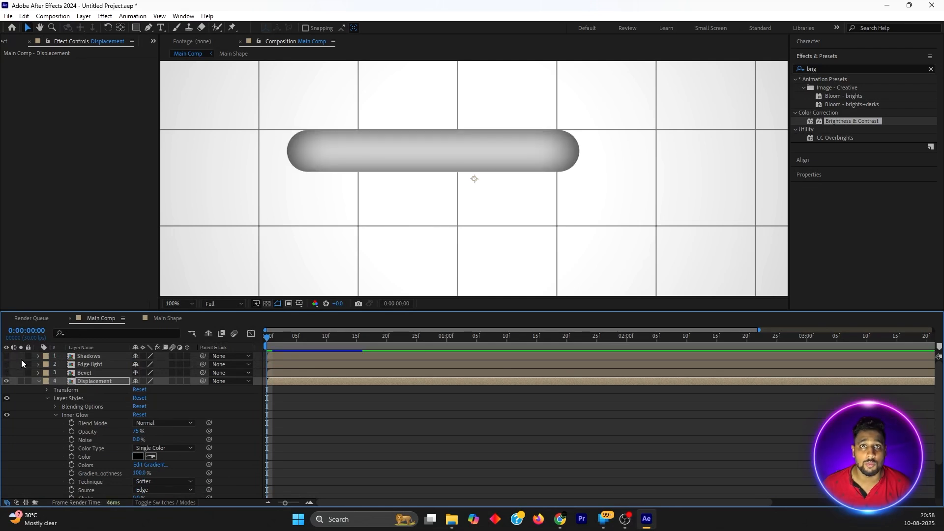
pyautogui.click(39, 381)
# Apply the Displacement Map effect to the Main Shape layer
pyautogui.click(101, 390)
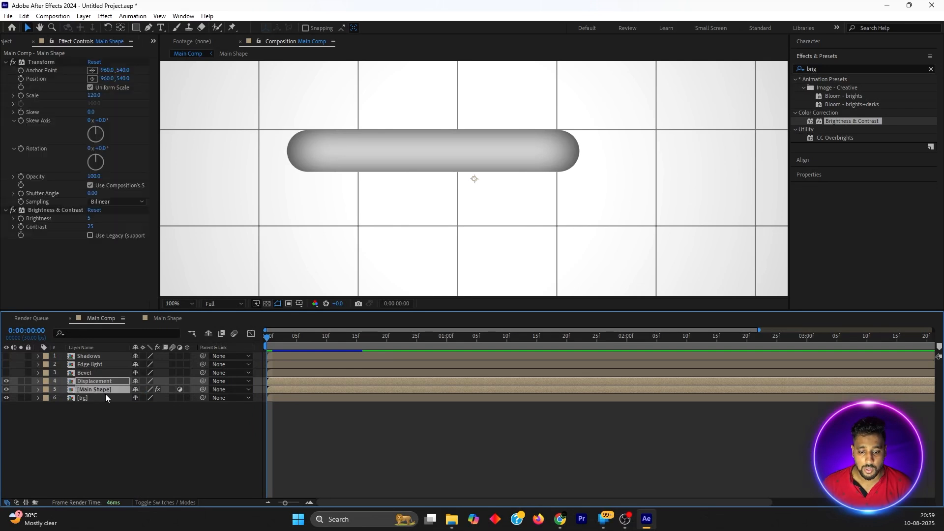
pyautogui.click(845, 68)
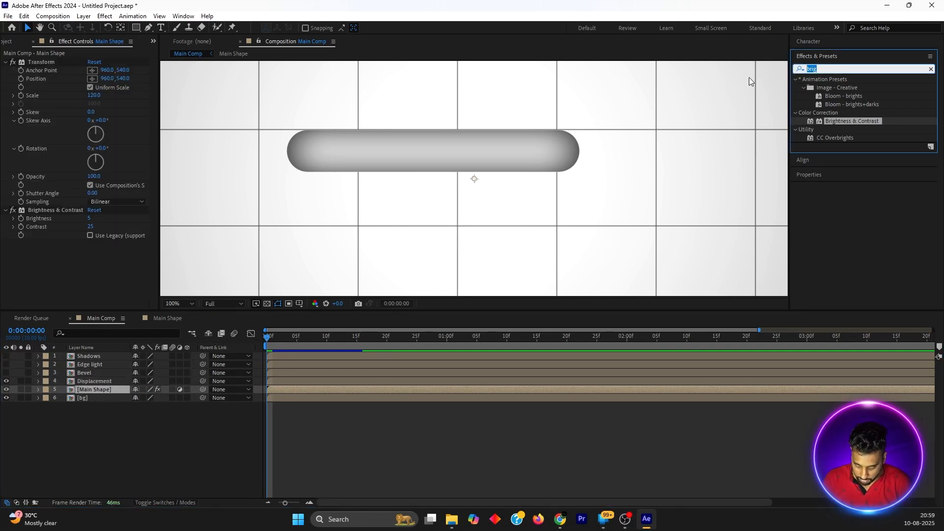
pyautogui.write('displa')
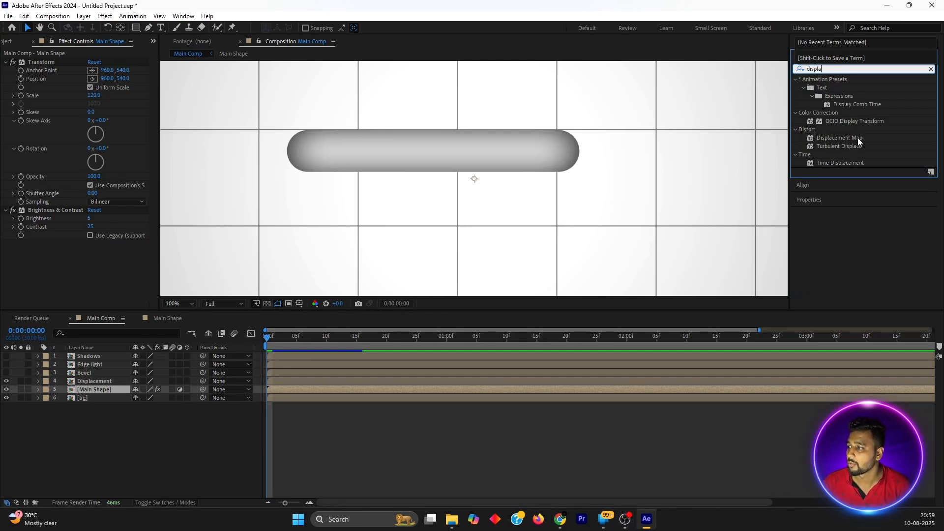
pyautogui.moveTo(857, 138); pyautogui.dragTo(108, 389)
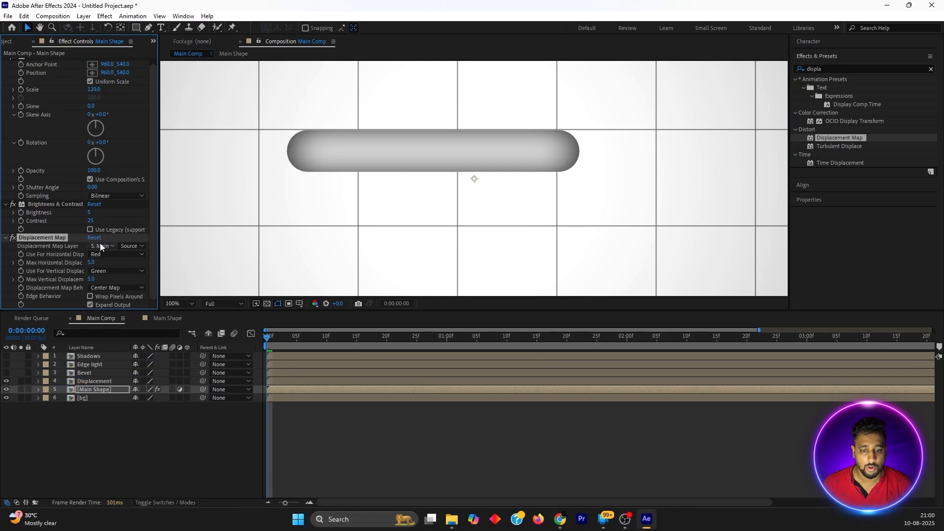
# Set the Displacement Map's map layer to Displacement, including that layer's effects in the source
pyautogui.click(100, 246)
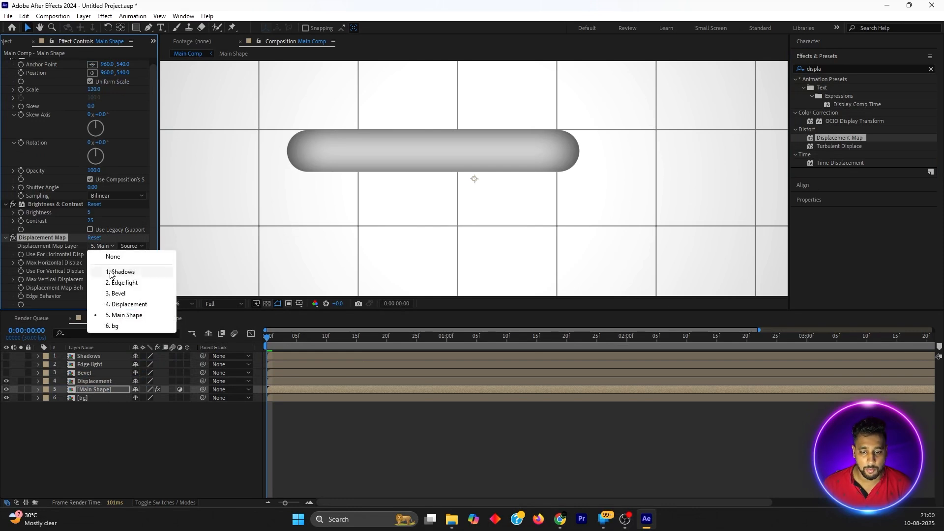
pyautogui.click(118, 304)
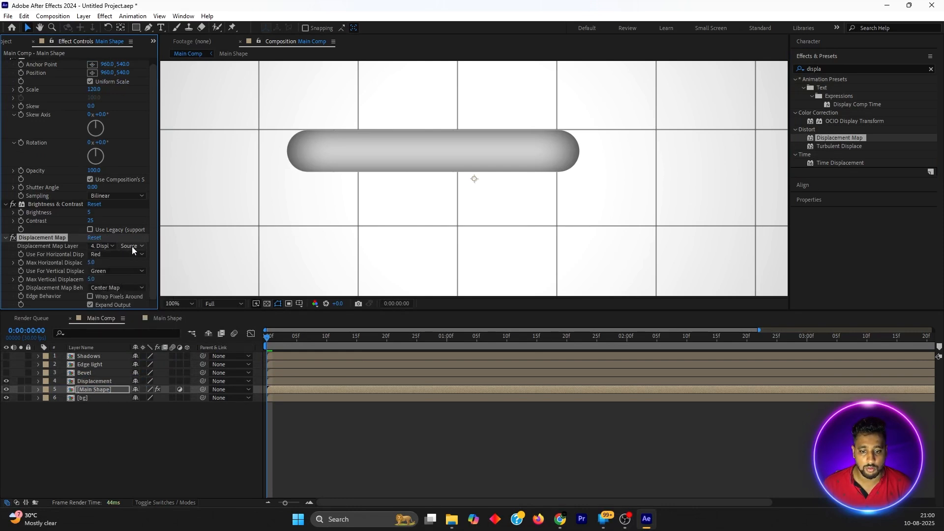
pyautogui.click(134, 246)
pyautogui.click(162, 279)
# Use Luminance for the Displacement Map's horizontal displacement with a maximum of 55
pyautogui.click(107, 253)
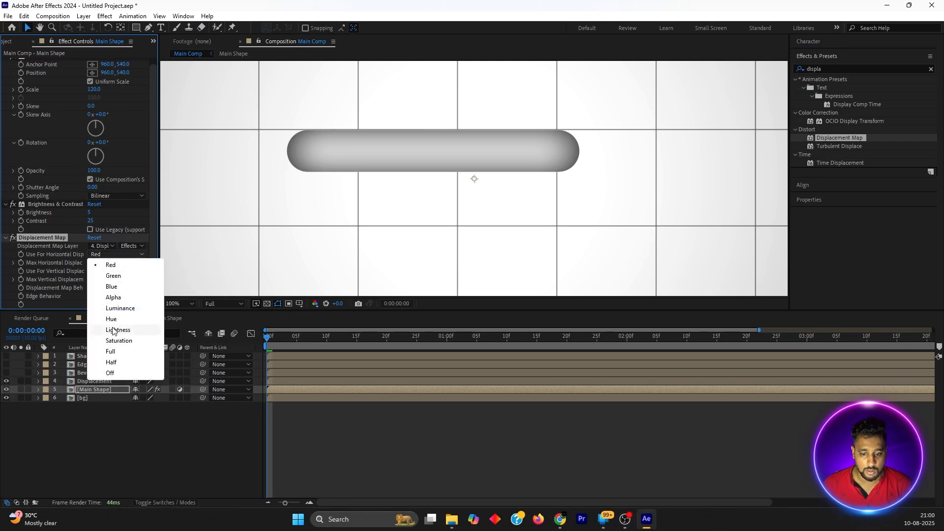
pyautogui.click(113, 310)
pyautogui.click(91, 263)
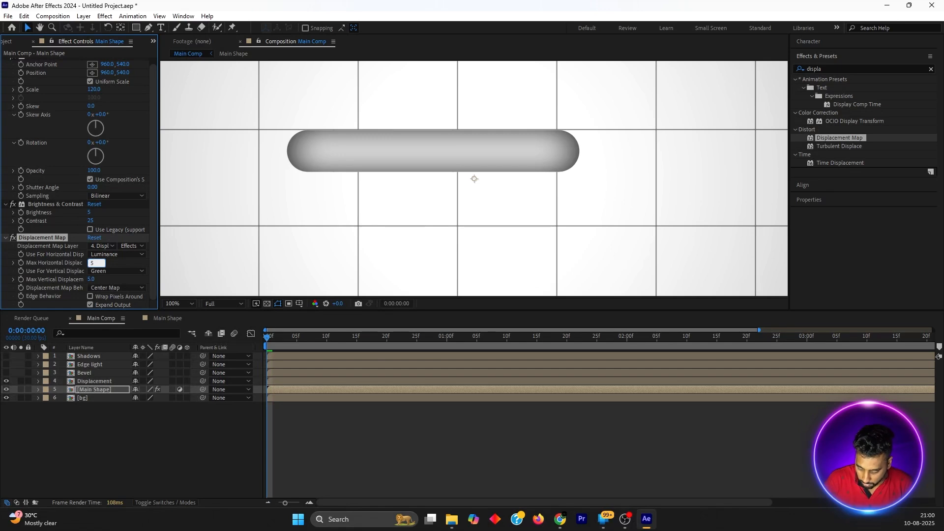
pyautogui.write('55')
pyautogui.press('Return')
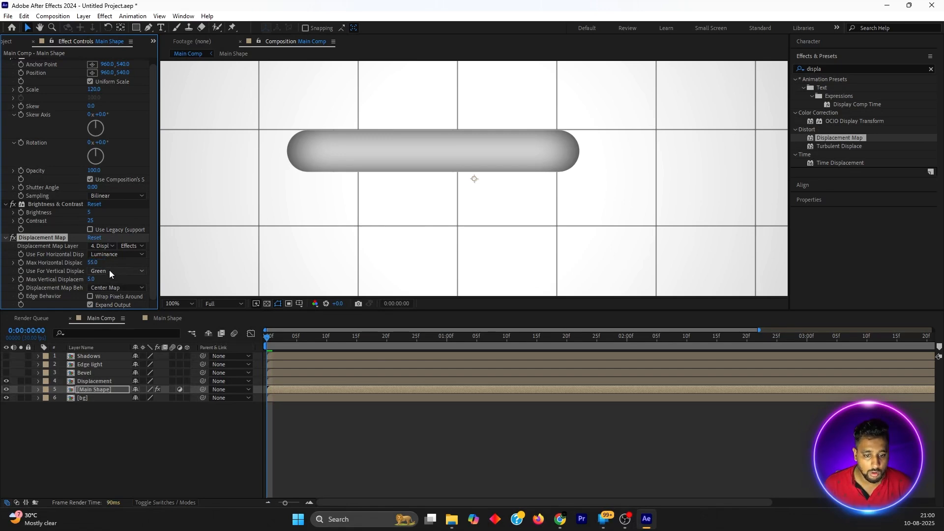
# Use Luminance for the Displacement Map's vertical displacement with a maximum of 55
pyautogui.click(113, 270)
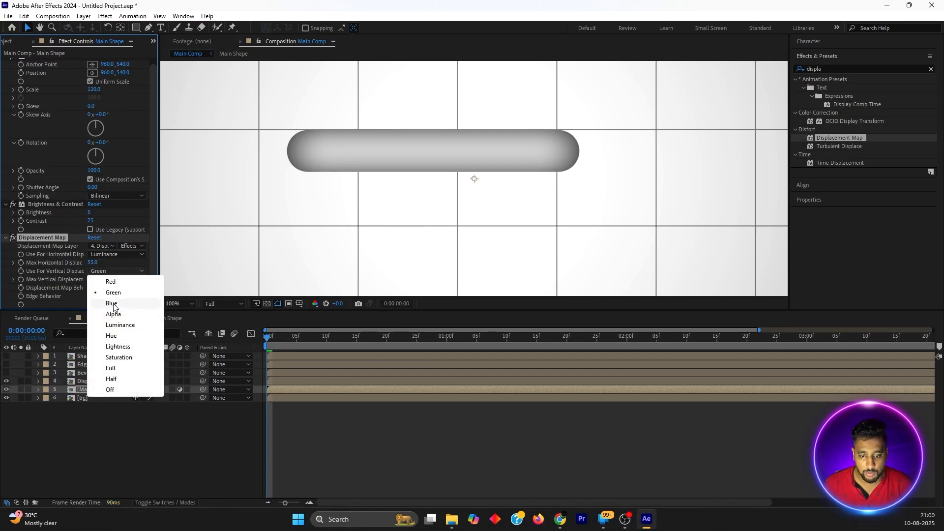
pyautogui.click(115, 323)
pyautogui.click(92, 280)
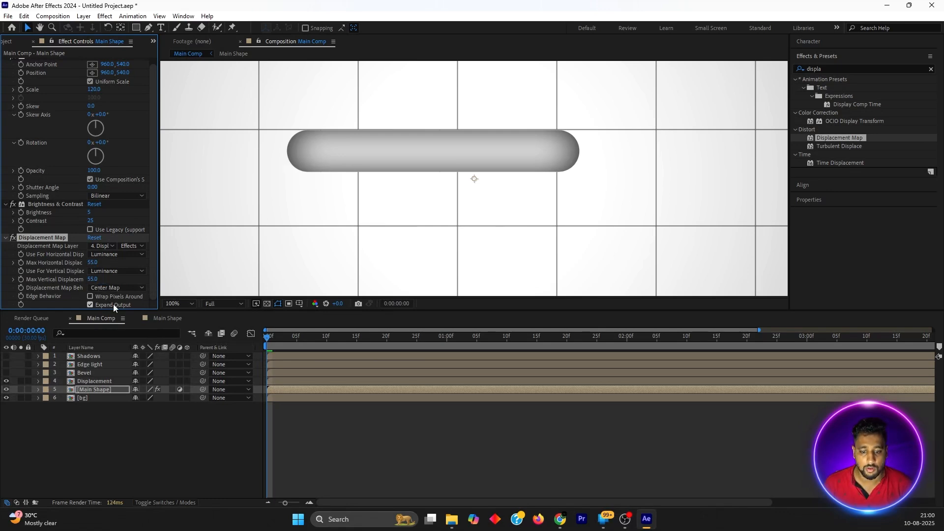
# Hide the Displacement layer and turn on Collapse Transformations for it
pyautogui.click(102, 391)
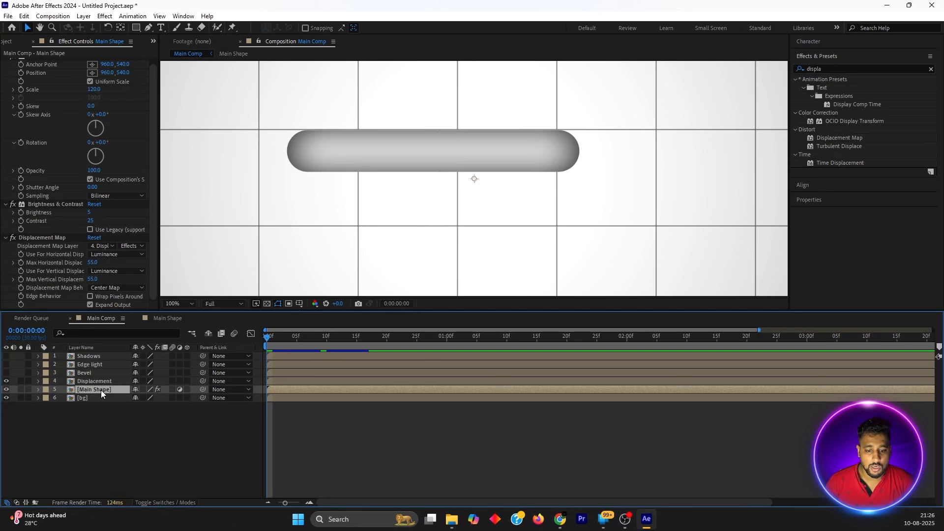
pyautogui.click(7, 381)
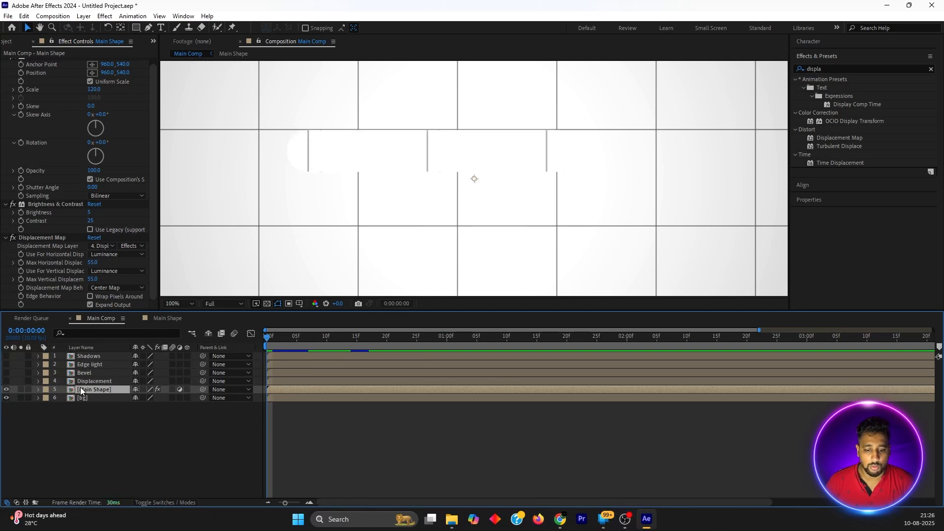
pyautogui.click(143, 381)
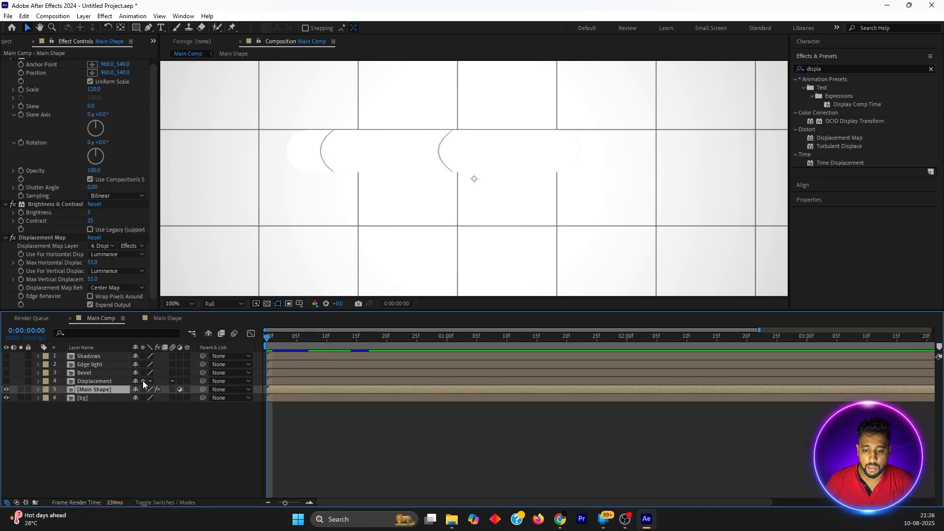
# Apply the CC Glass effect to the Main Shape layer
pyautogui.doubleClick(841, 70)
pyautogui.write('cc')
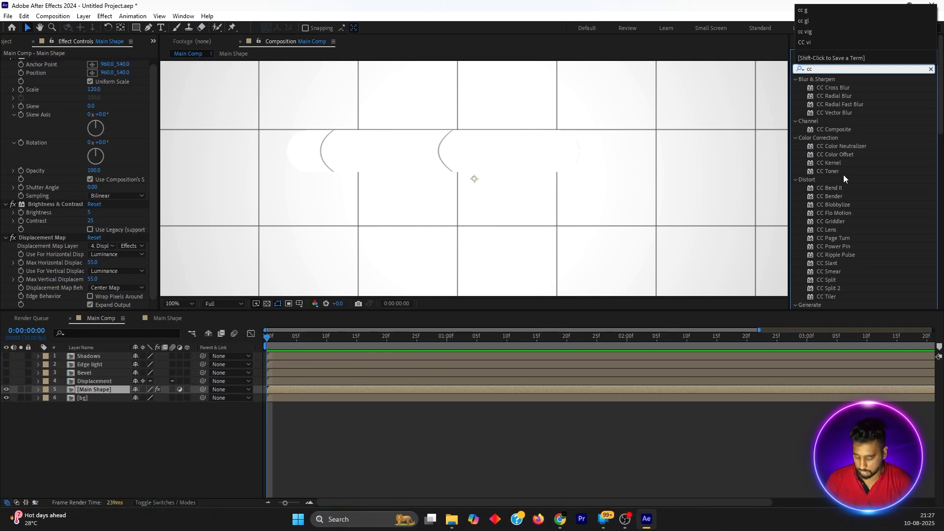
pyautogui.write(' gl')
pyautogui.moveTo(838, 106); pyautogui.dragTo(95, 388)
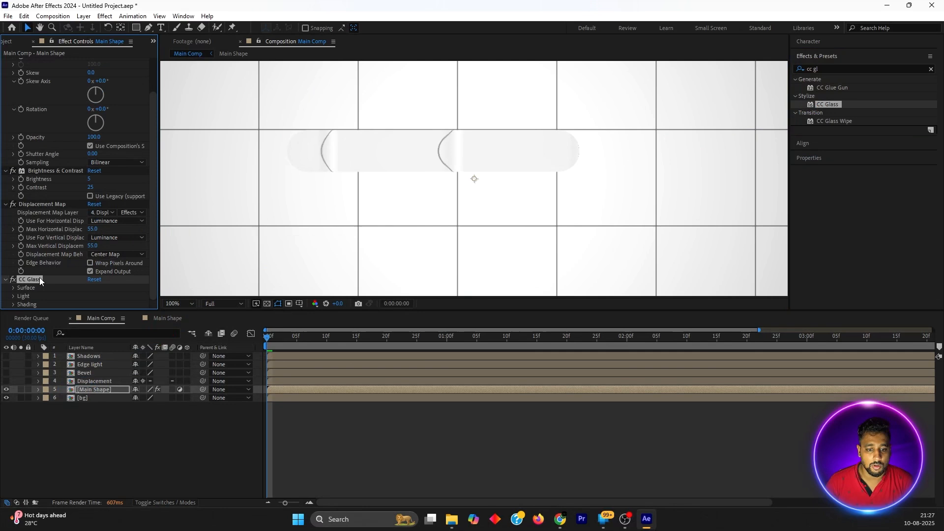
# Set the CC Glass surface height on the Main Shape layer to 10
pyautogui.click(13, 287)
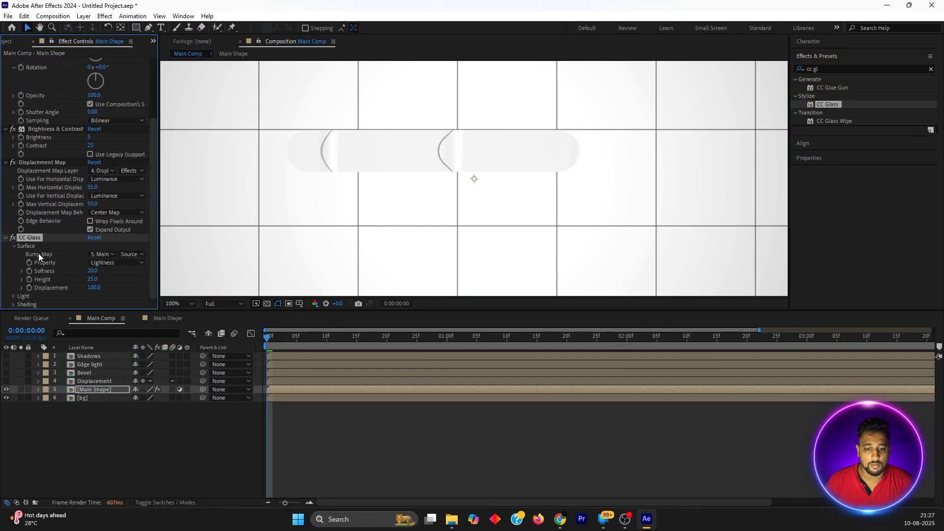
pyautogui.click(94, 279)
pyautogui.write('1')
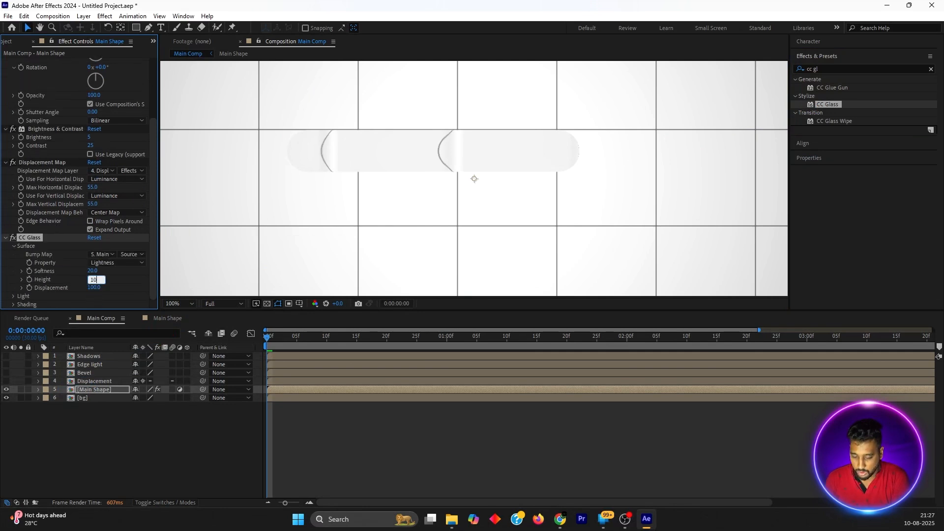
pyautogui.write('0')
pyautogui.press('Return')
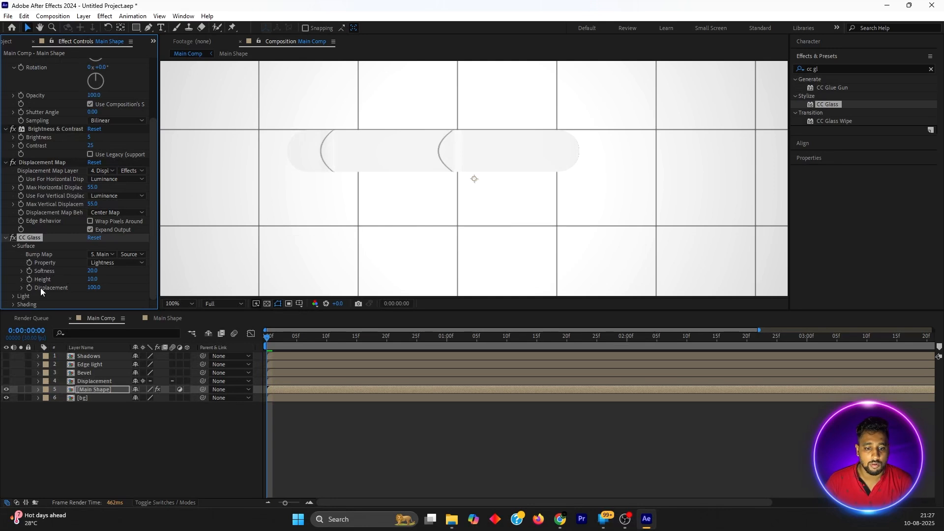
# Set the light height of the Main Shape layer's CC Glass effect to 75
pyautogui.click(13, 296)
pyautogui.scroll(-3, 30, 286)
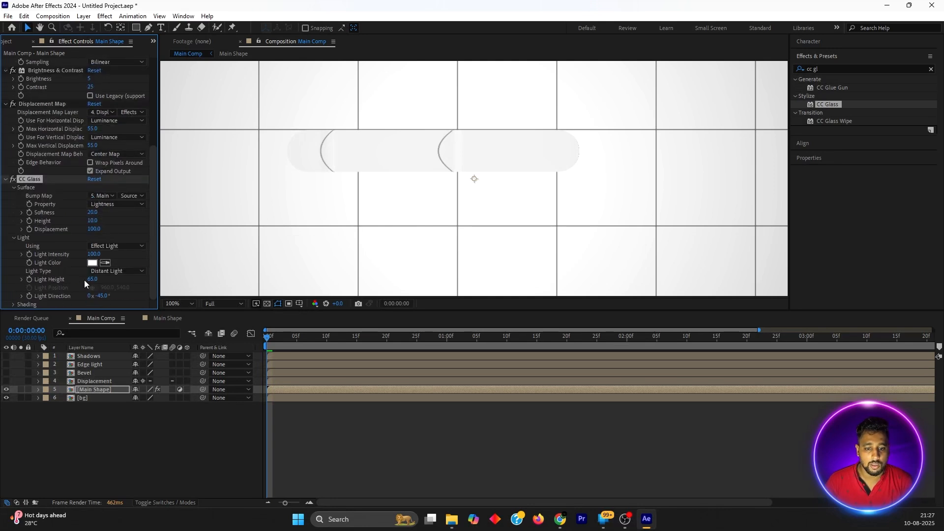
pyautogui.click(93, 279)
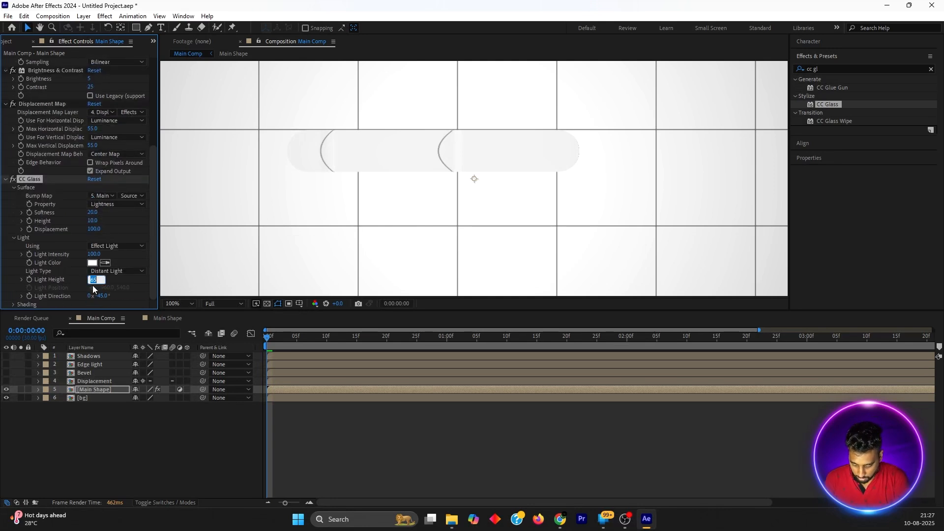
pyautogui.write('75')
pyautogui.press('Return')
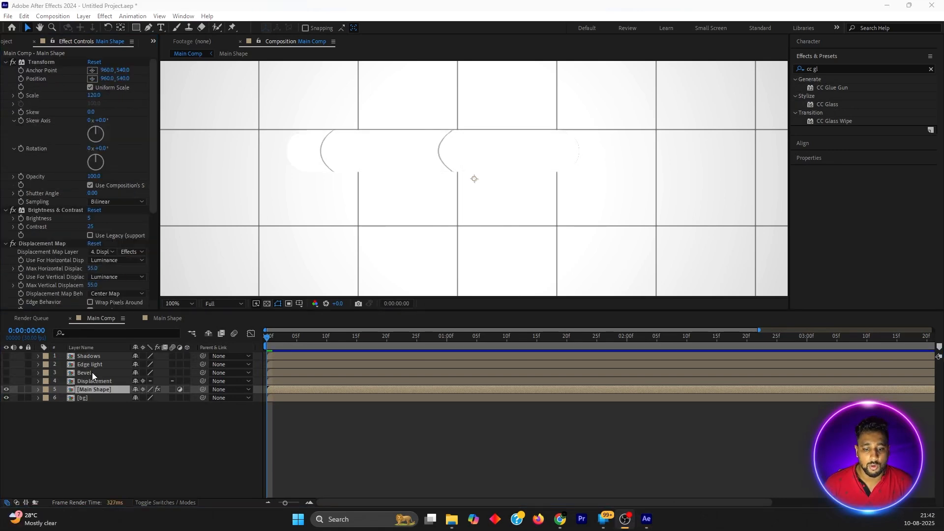
# Make the Bevel layer visible and apply the Fill effect to it
pyautogui.click(92, 372)
pyautogui.click(7, 373)
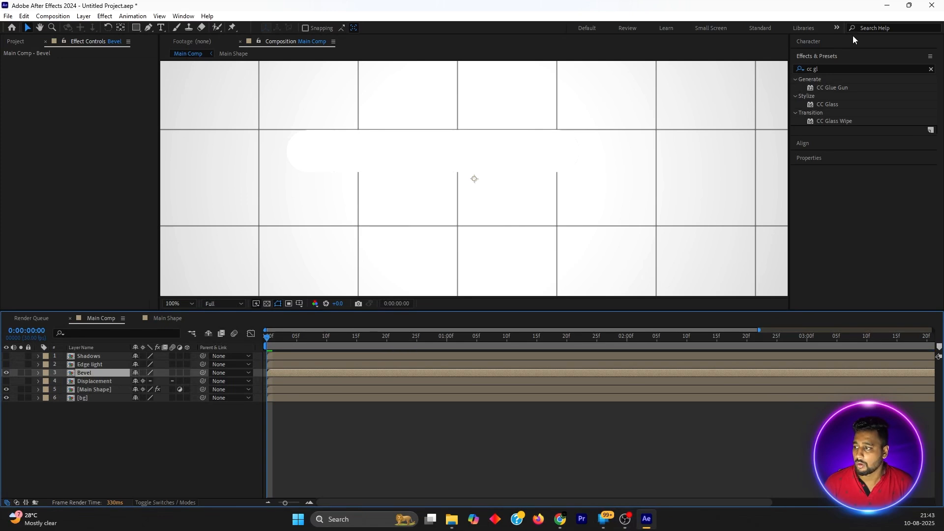
pyautogui.click(839, 75)
pyautogui.write('fi')
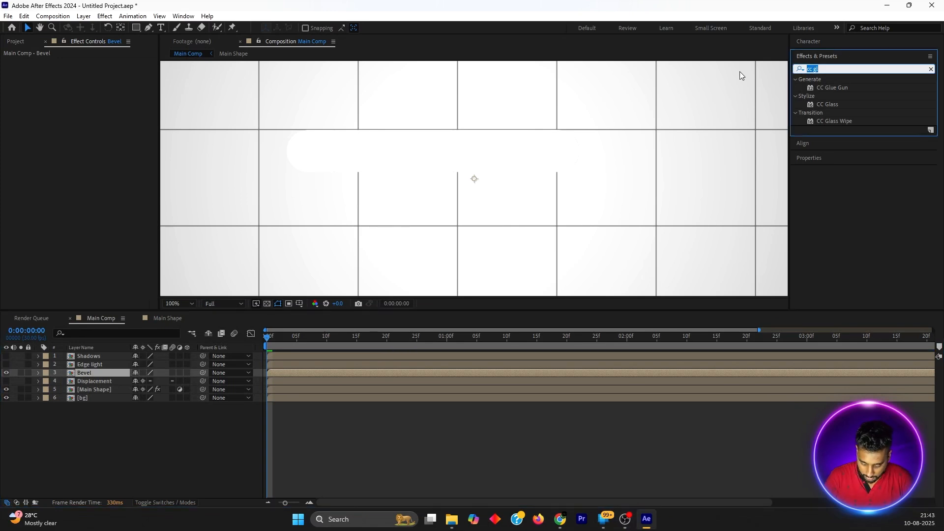
pyautogui.write('ll')
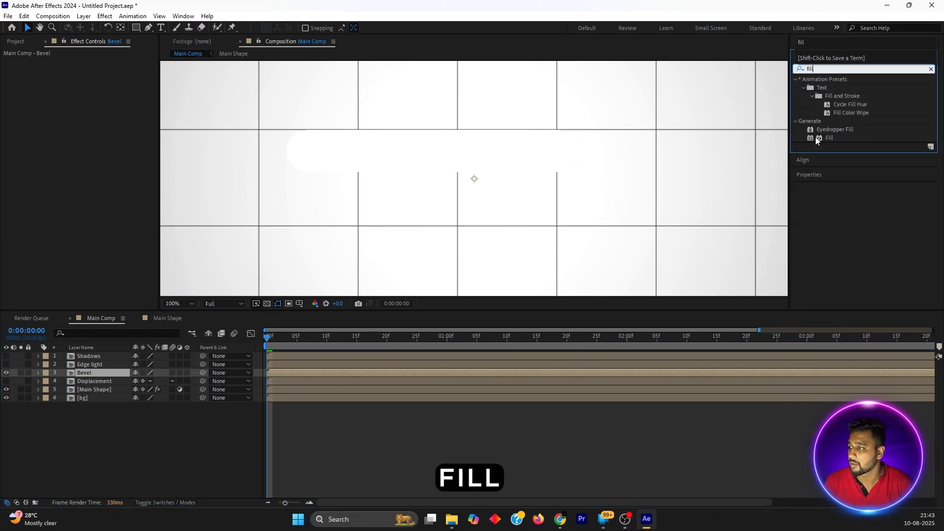
pyautogui.moveTo(817, 140); pyautogui.dragTo(77, 373)
# Change the Bevel layer's Fill color to black
pyautogui.click(93, 87)
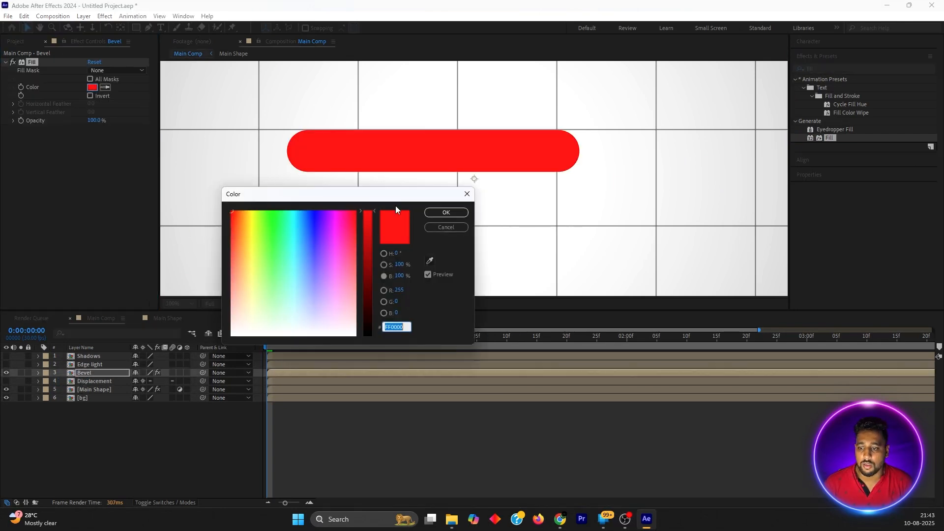
pyautogui.moveTo(368, 226); pyautogui.dragTo(365, 326)
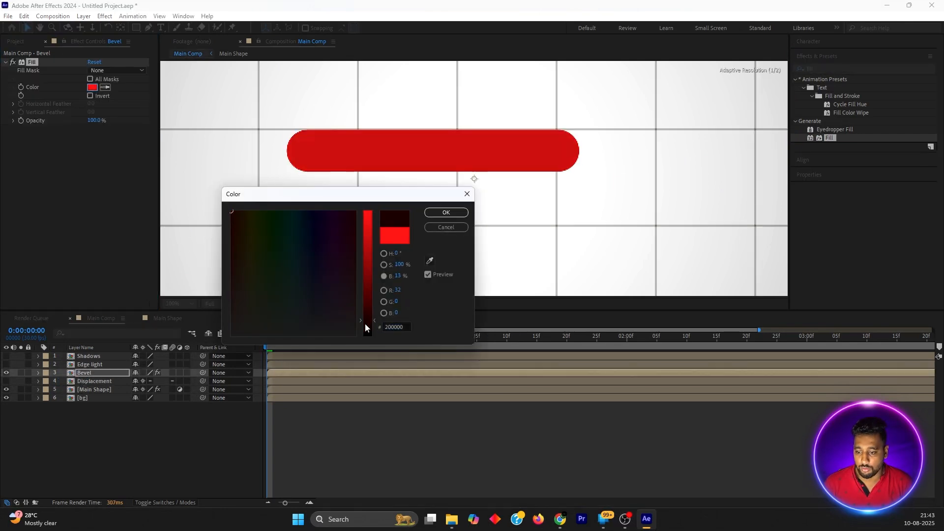
pyautogui.click(453, 213)
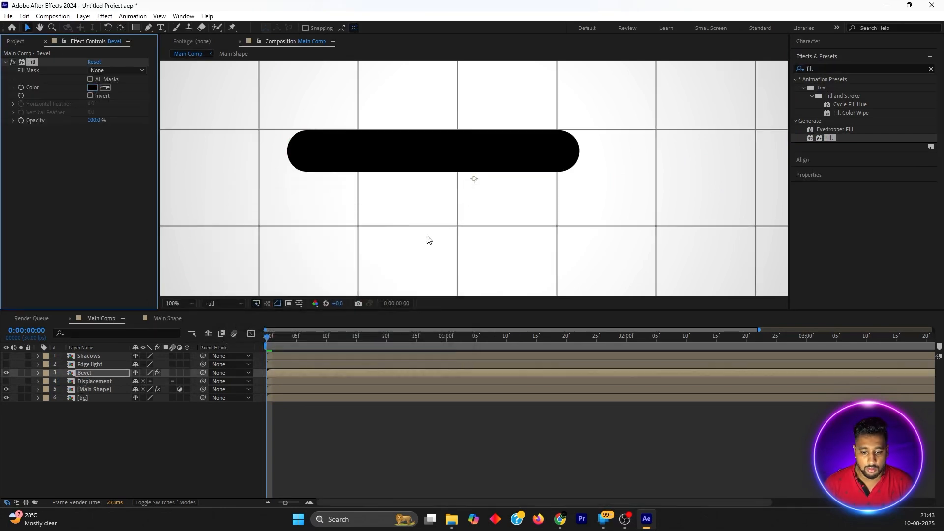
# Add a Bevel and Emboss layer style to the Bevel layer
pyautogui.rightClick(84, 374)
pyautogui.moveTo(138, 210)
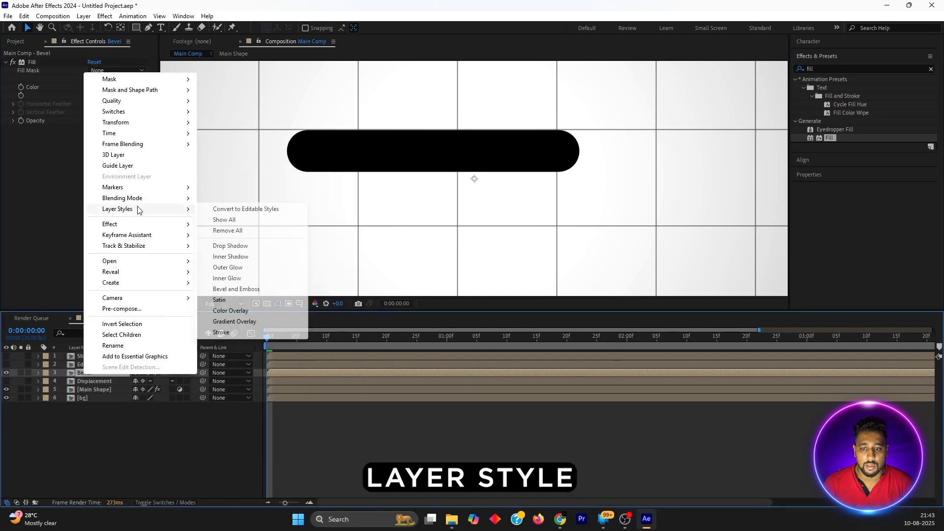
pyautogui.click(236, 289)
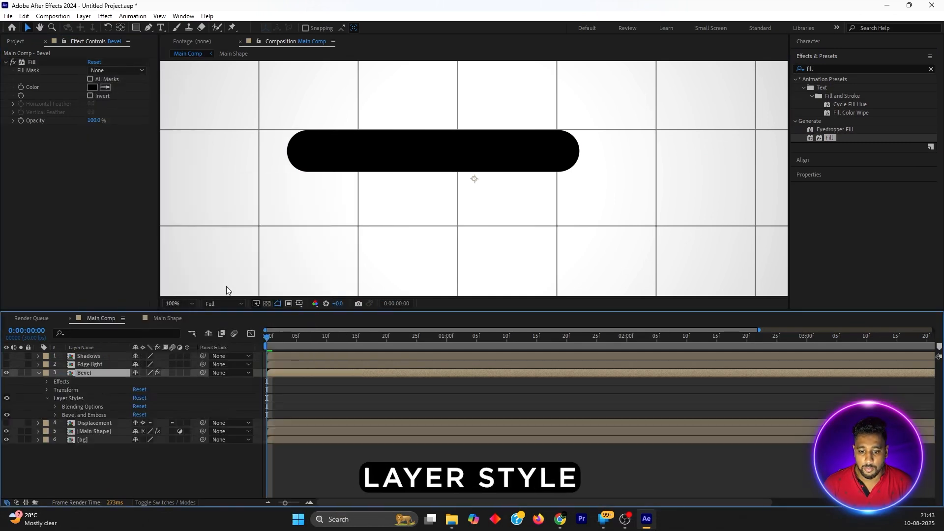
# Set the Bevel and Emboss size to 20 and its soften value to 16
pyautogui.click(54, 415)
pyautogui.scroll(-2, 123, 385)
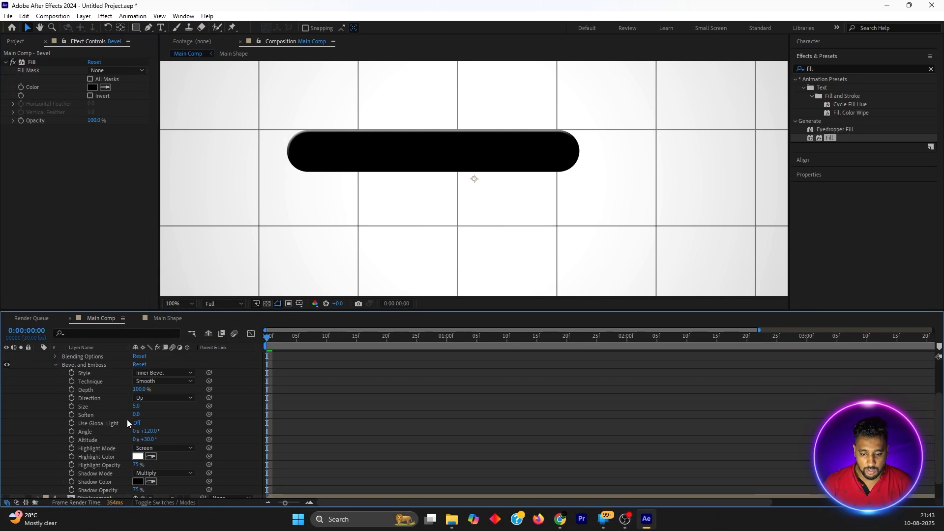
pyautogui.click(137, 406)
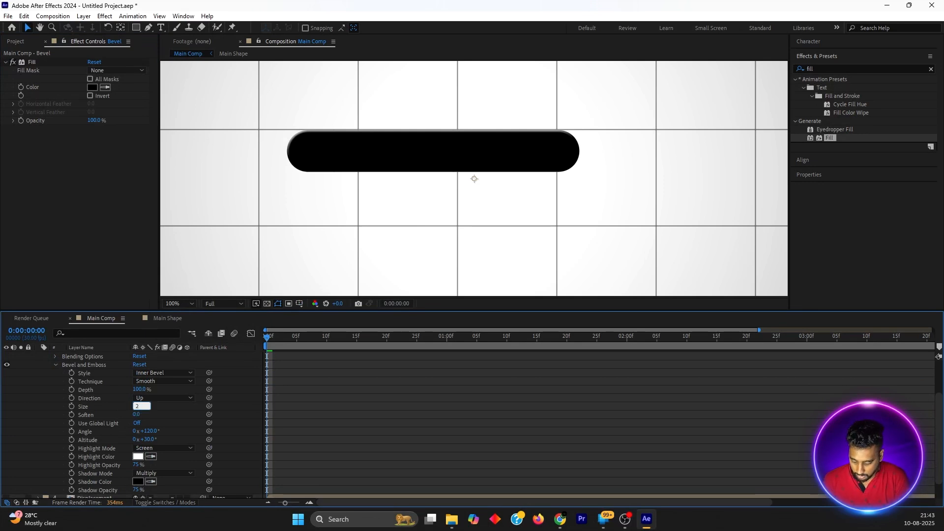
pyautogui.press('Return')
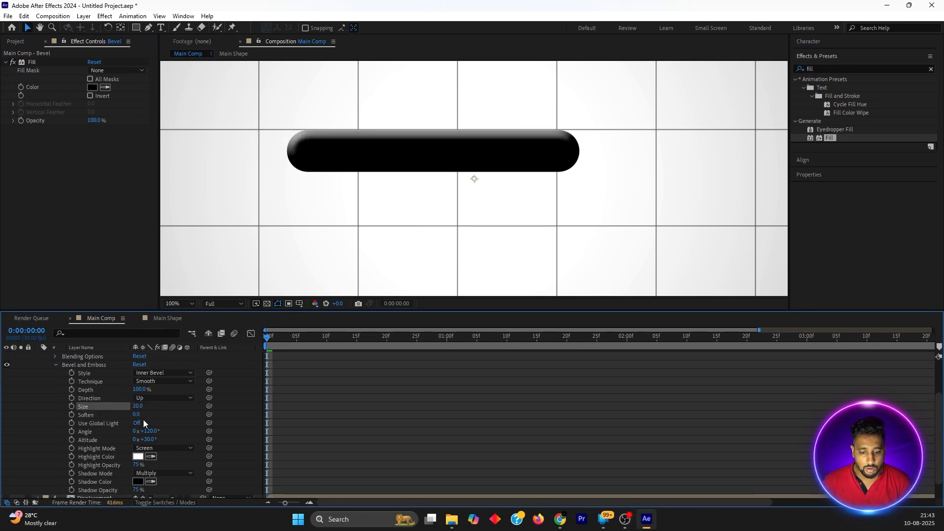
pyautogui.click(137, 415)
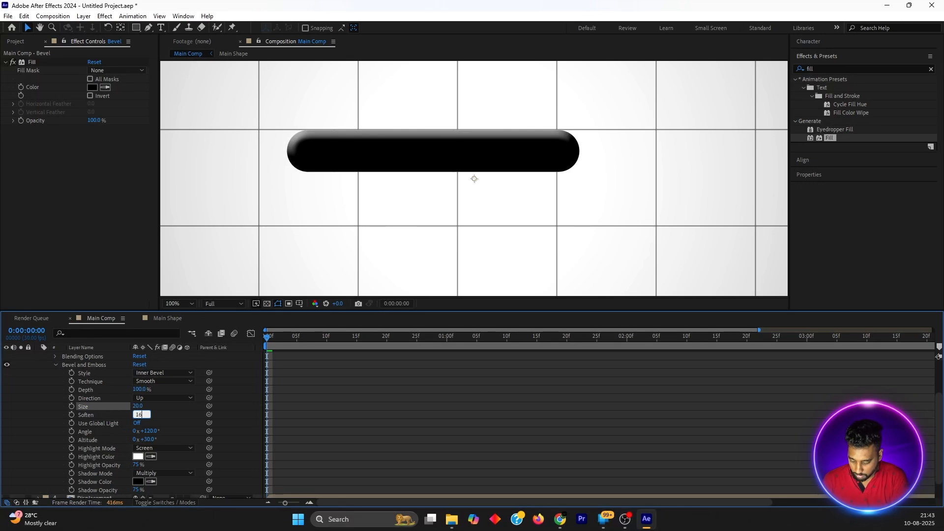
pyautogui.press('Return')
# Set the shadow opacity of the Bevel and Emboss style to 30%
pyautogui.scroll(-2, 114, 418)
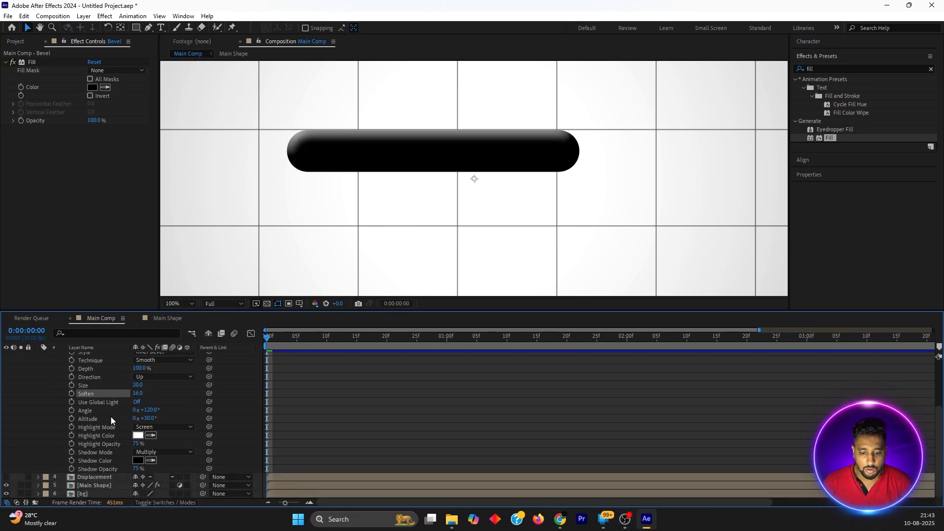
pyautogui.click(138, 470)
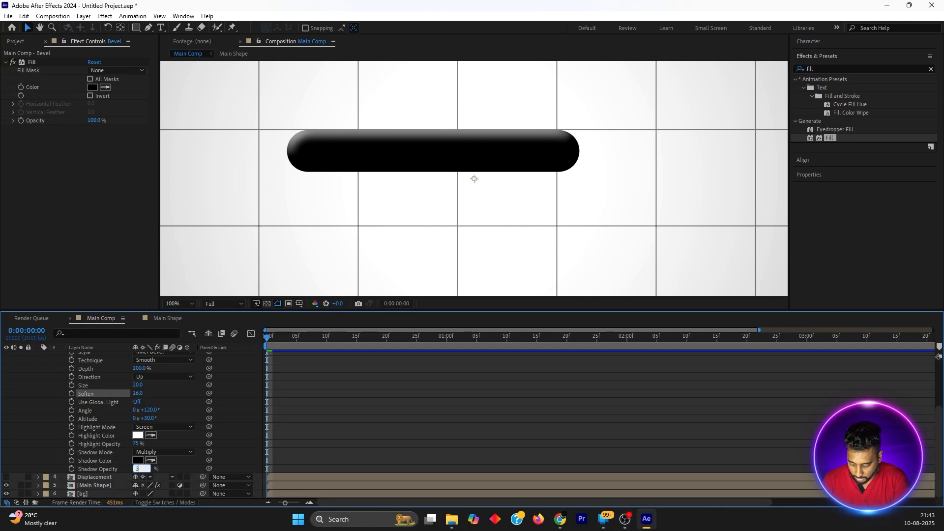
pyautogui.write('30')
pyautogui.press('Return')
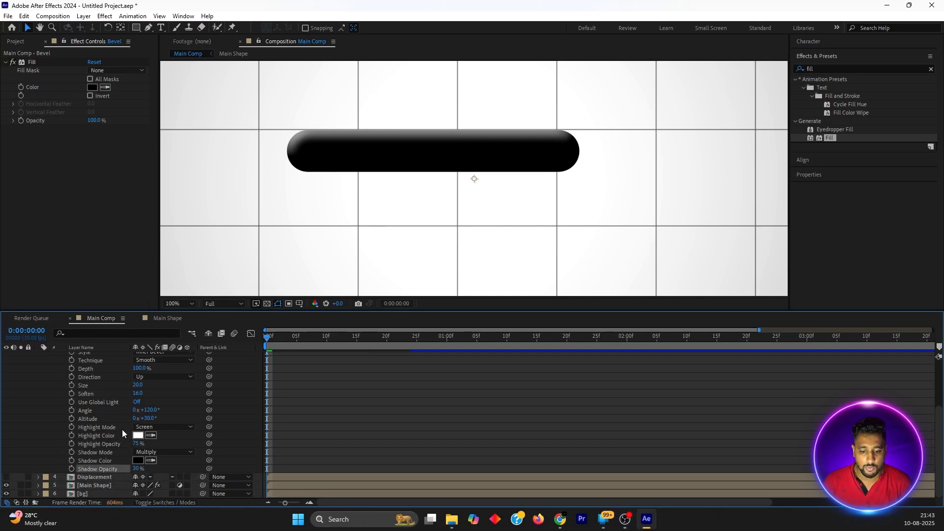
# Change the Bevel layer's blending mode to Screen
pyautogui.scroll(5, 131, 399)
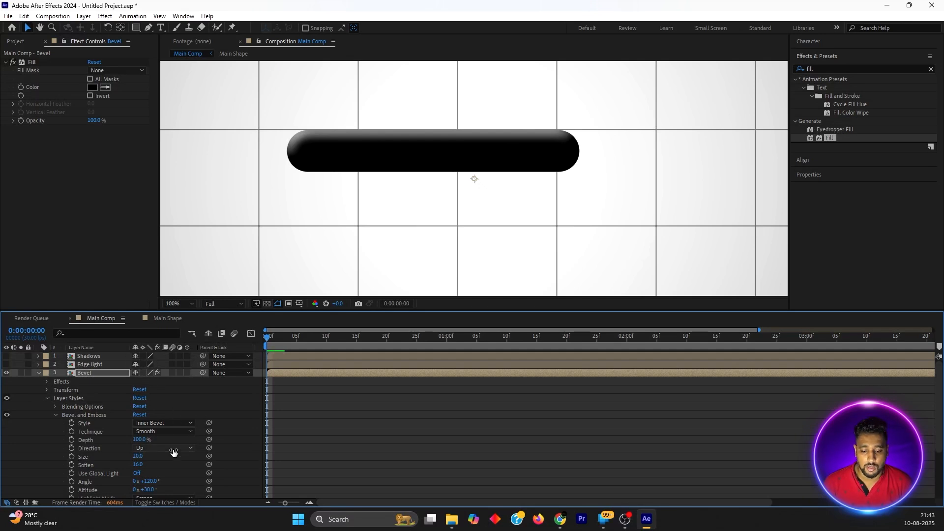
pyautogui.click(167, 503)
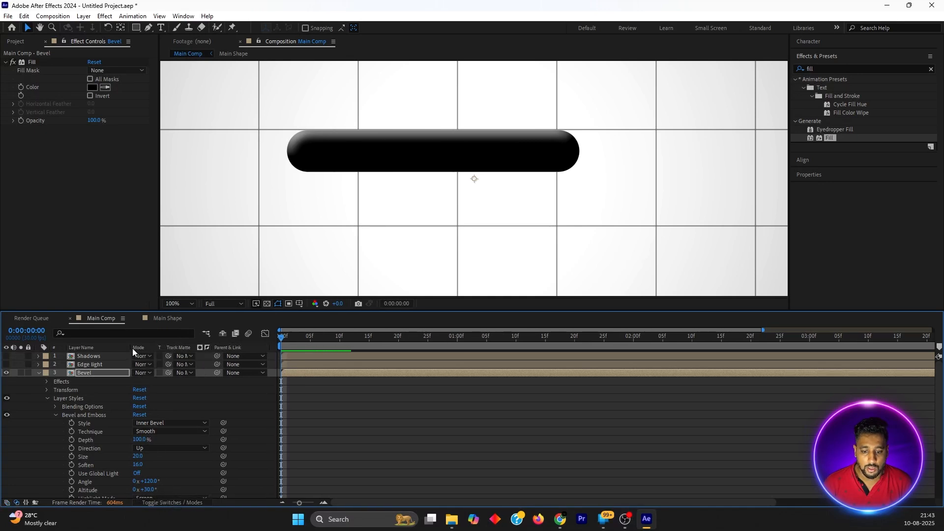
pyautogui.click(142, 372)
pyautogui.click(156, 132)
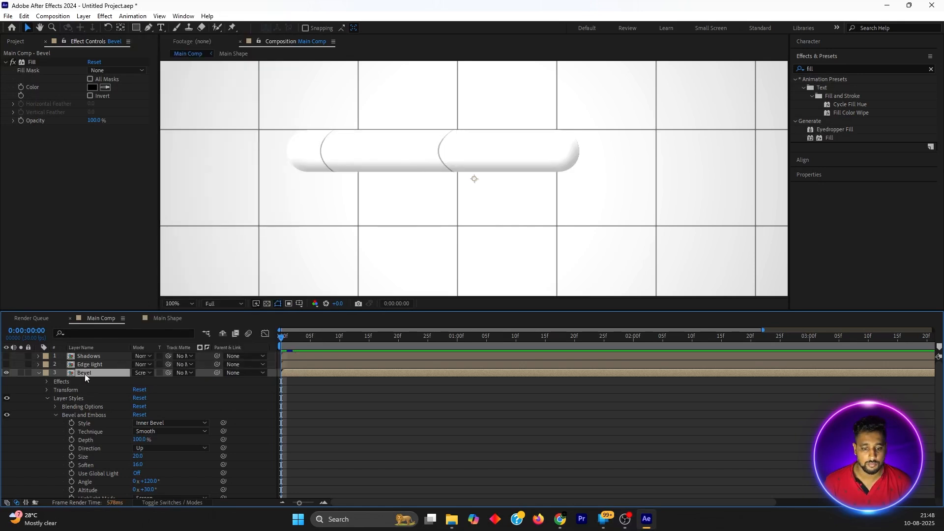
# Make the Edge light layer visible and apply a Fill effect colored black to it
pyautogui.click(7, 364)
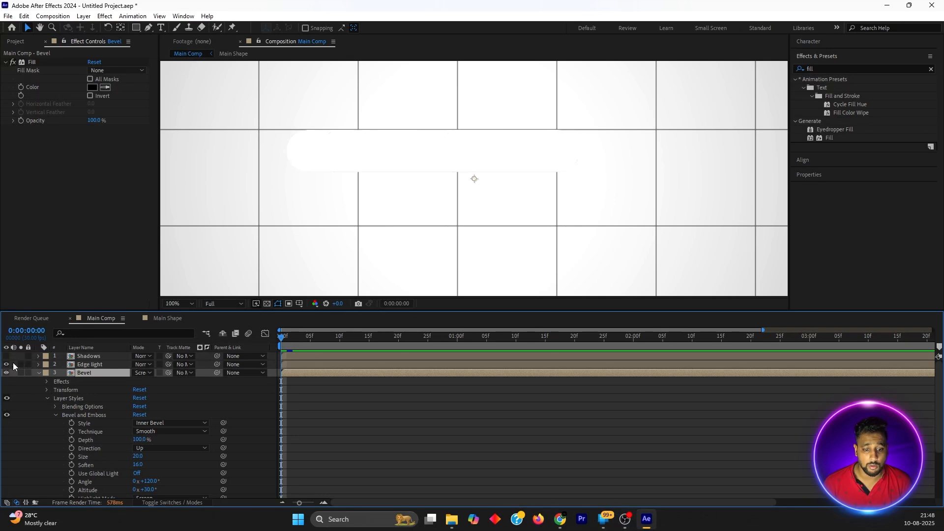
pyautogui.moveTo(834, 138); pyautogui.dragTo(98, 362)
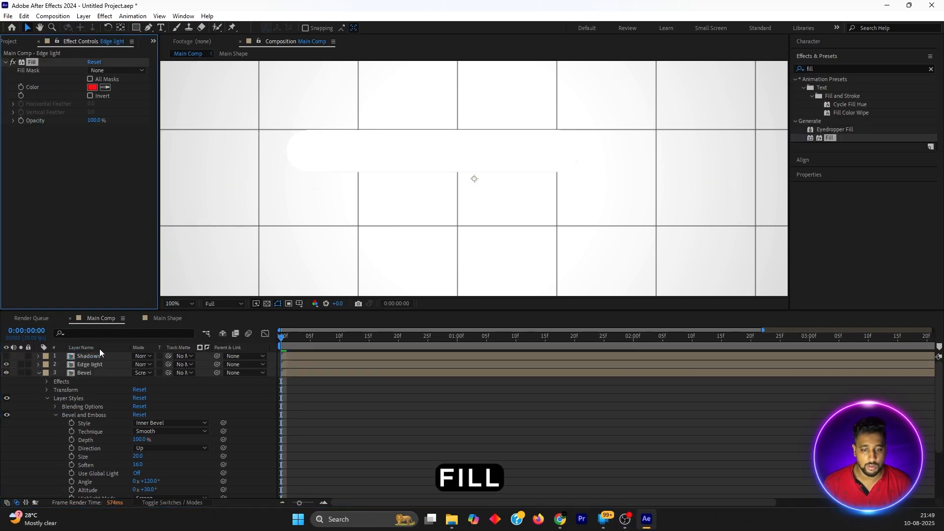
pyautogui.click(93, 87)
pyautogui.click(370, 284)
pyautogui.moveTo(370, 283); pyautogui.dragTo(368, 346)
pyautogui.click(446, 213)
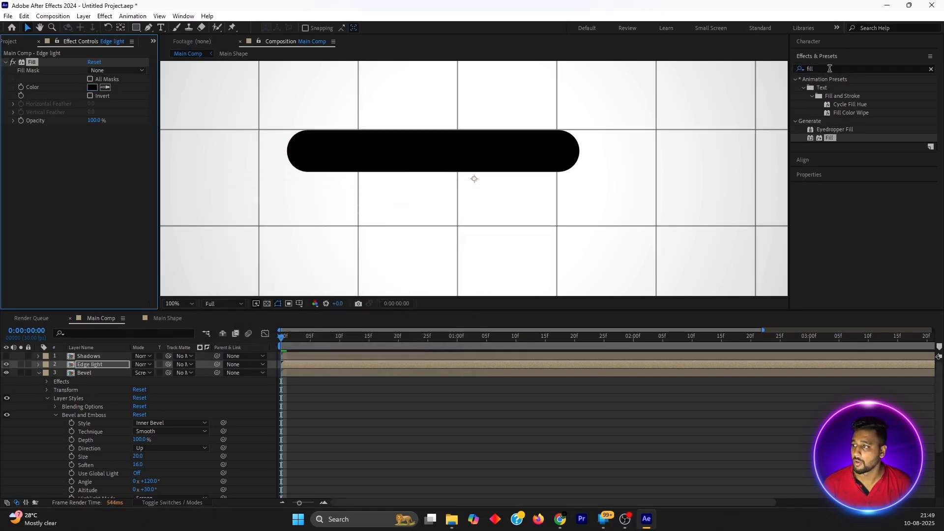
# Apply the CC Light Sweep effect to the Edge light layer
pyautogui.moveTo(829, 68); pyautogui.dragTo(728, 68)
pyautogui.write('cc')
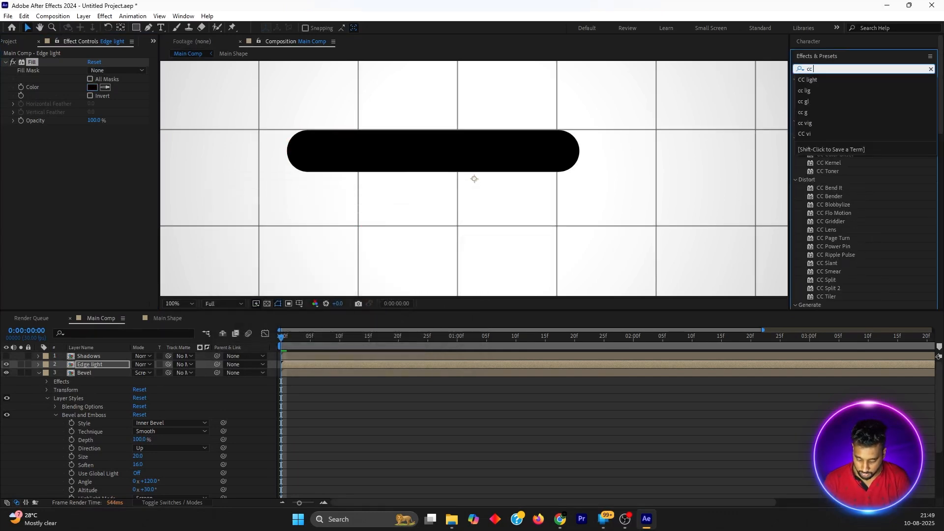
pyautogui.write(' li')
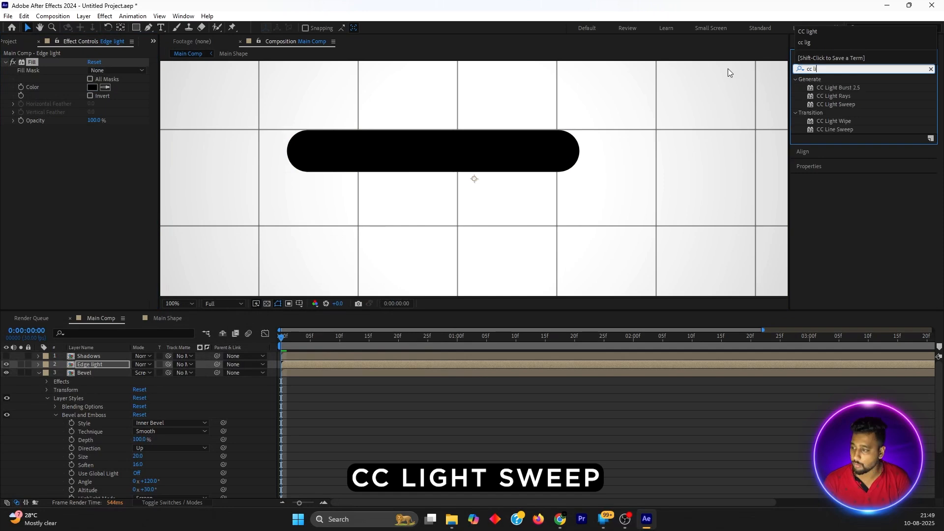
pyautogui.moveTo(836, 104)
pyautogui.moveTo(836, 104); pyautogui.dragTo(82, 369)
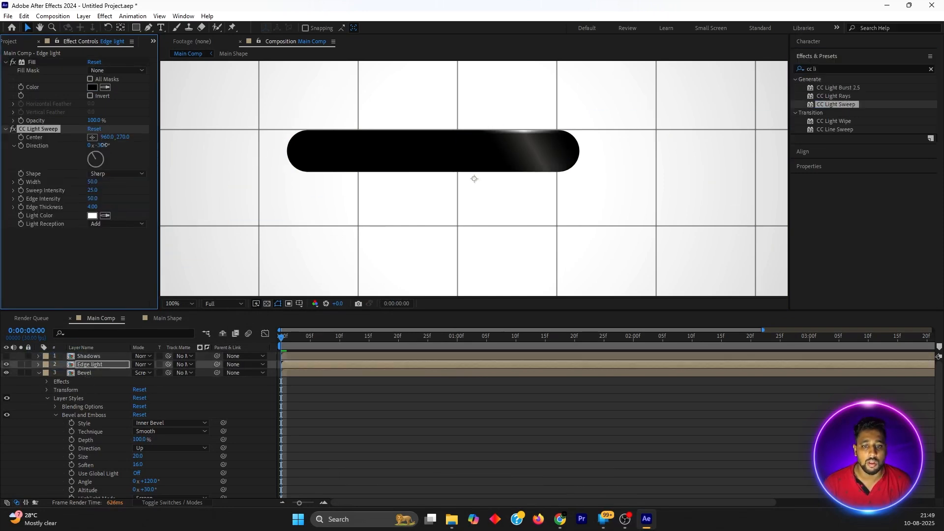
# Set the CC Light Sweep direction to 0° and its width to 200 on the Edge light layer
pyautogui.click(105, 145)
pyautogui.write('0')
pyautogui.press('Return')
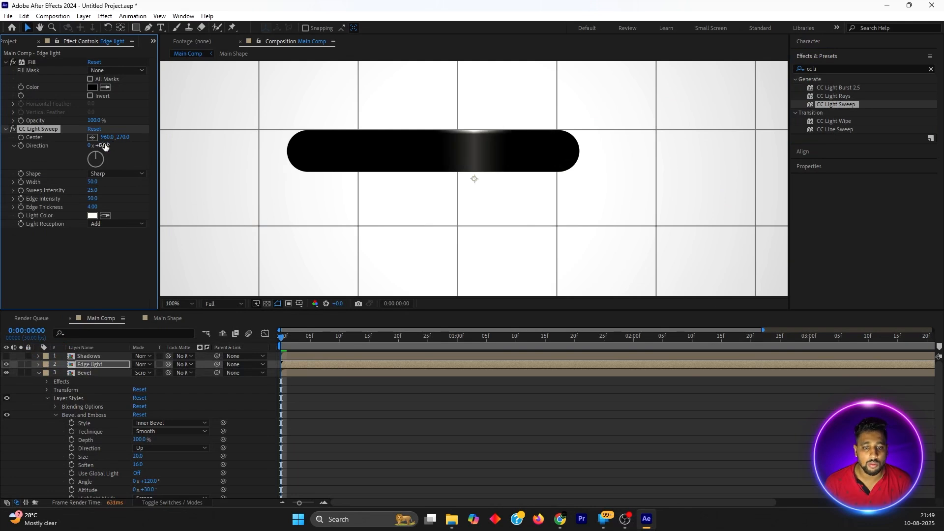
pyautogui.click(94, 183)
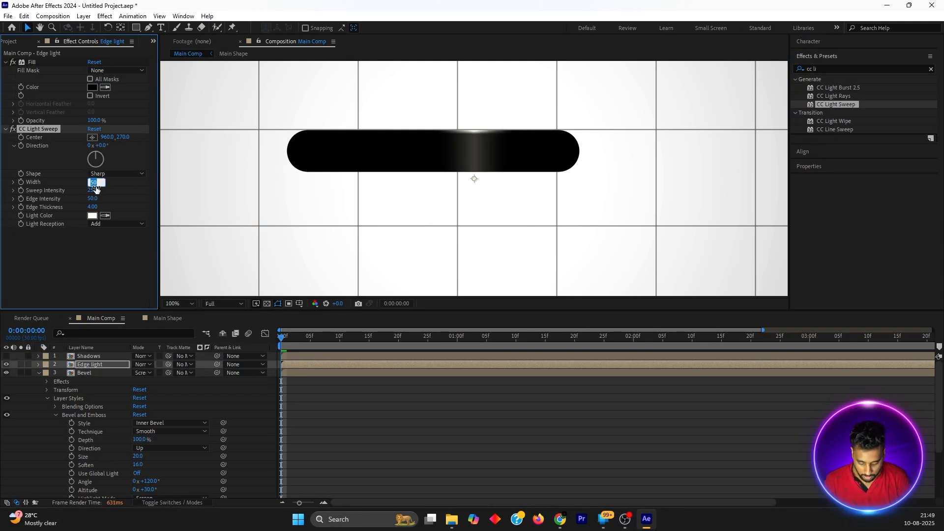
pyautogui.write('200')
pyautogui.press('Return')
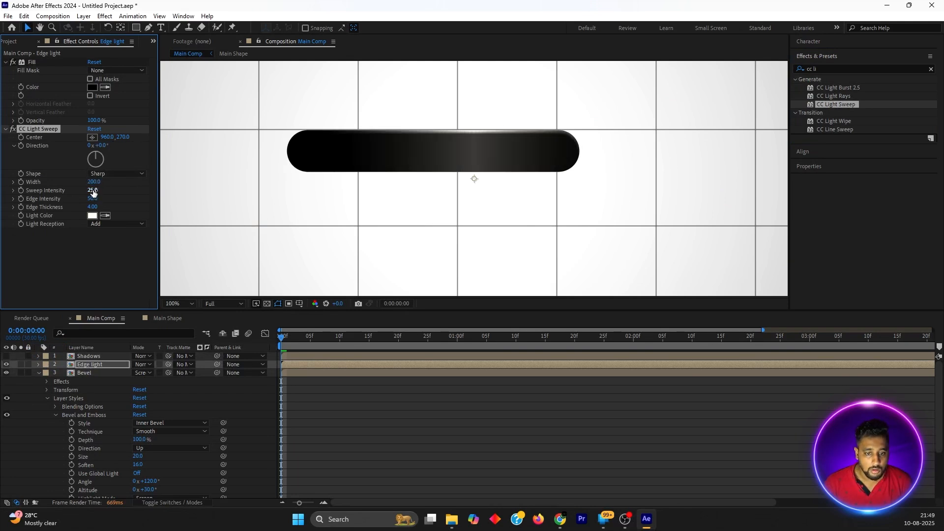
# Set the CC Light Sweep's sweep intensity to 2 and its edge intensity to 90
pyautogui.click(92, 191)
pyautogui.write('2')
pyautogui.press('Return')
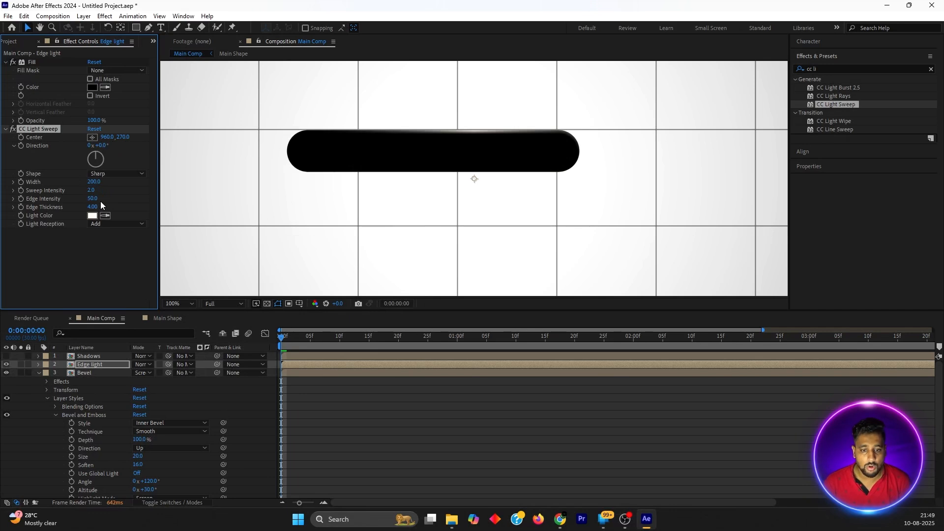
pyautogui.click(93, 199)
pyautogui.write('90')
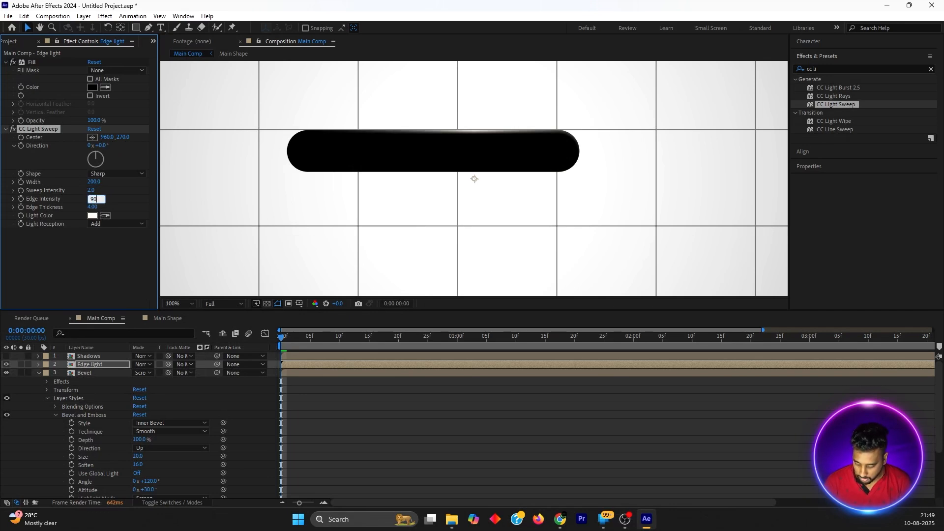
pyautogui.press('Return')
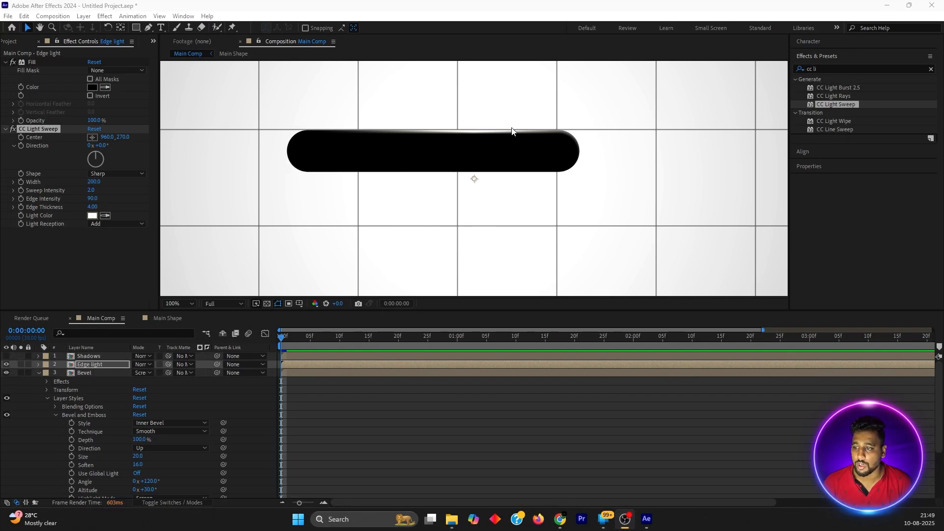
# Duplicate the CC Light Sweep effect on the Edge light layer
pyautogui.click(52, 131)
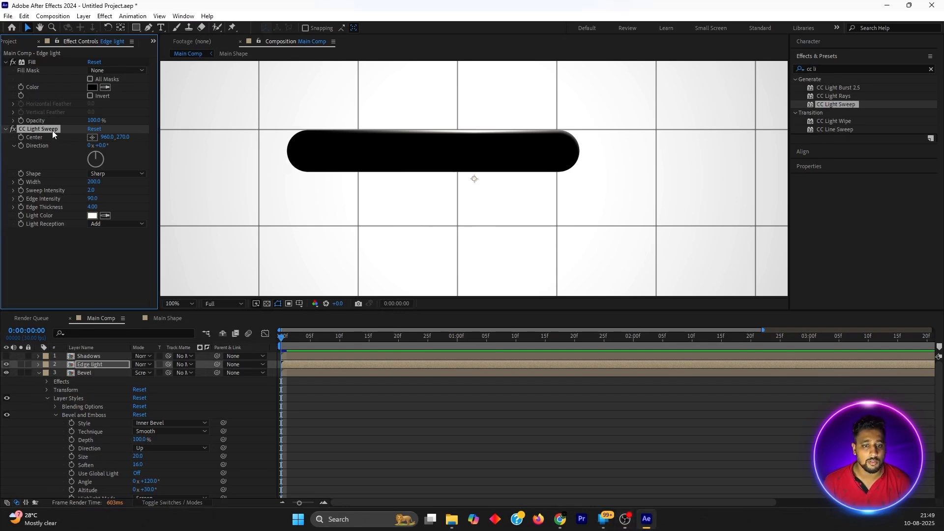
pyautogui.hotkey('ctrl', 'd')
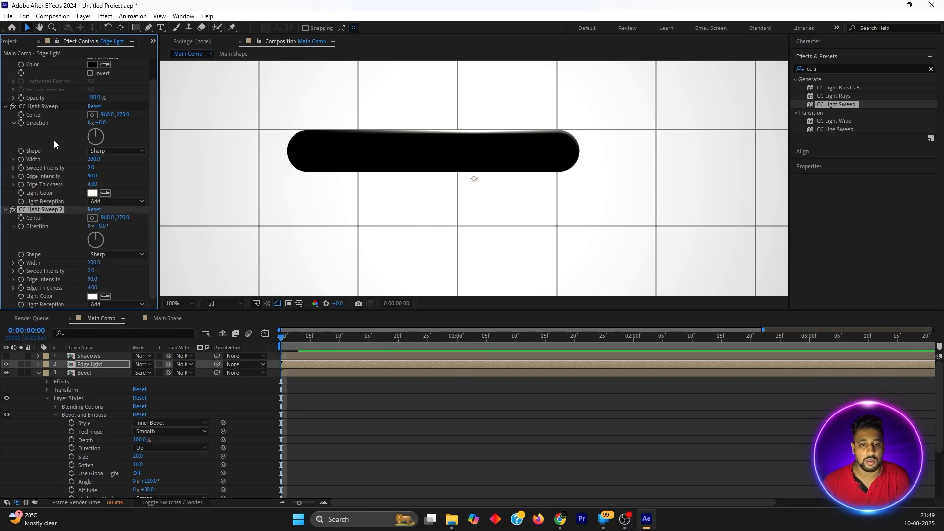
# Set the duplicated CC Light Sweep's direction to 180°, then rotate it on to 233°
pyautogui.click(103, 227)
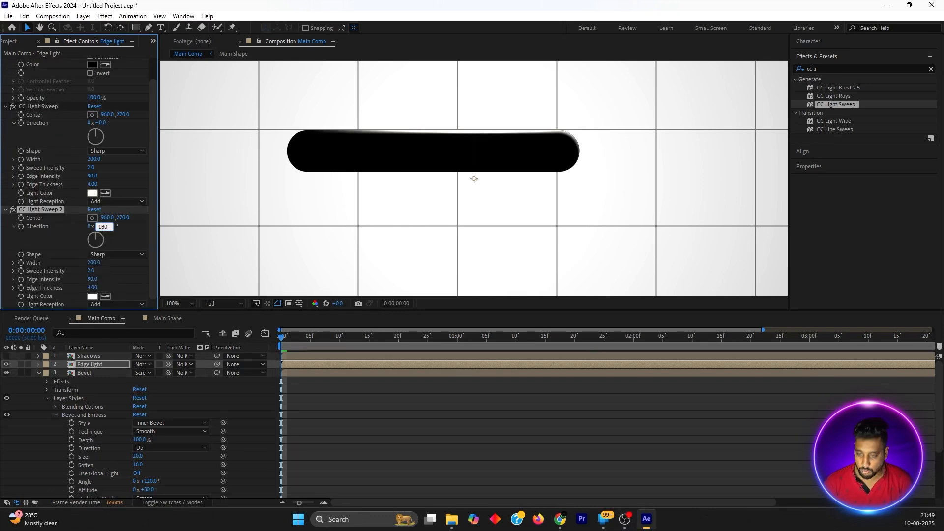
pyautogui.press('Return')
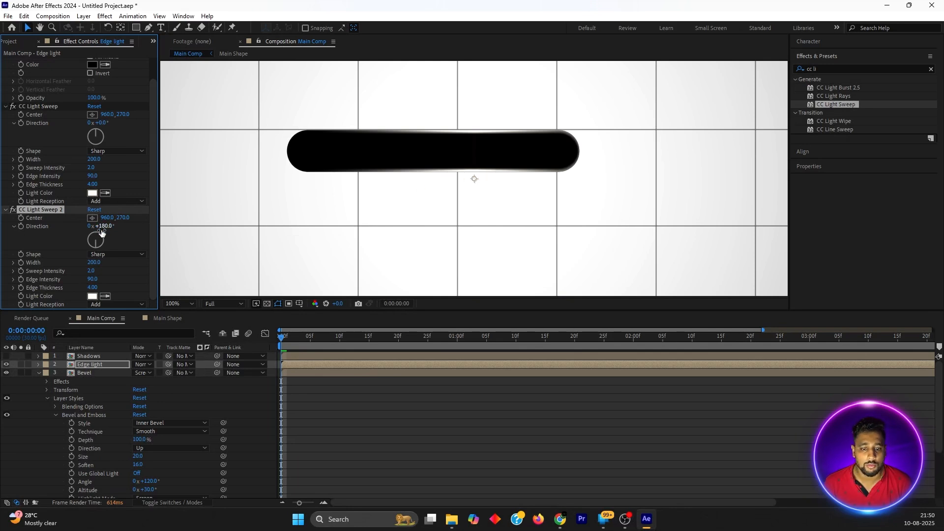
pyautogui.moveTo(104, 226); pyautogui.dragTo(152, 249)
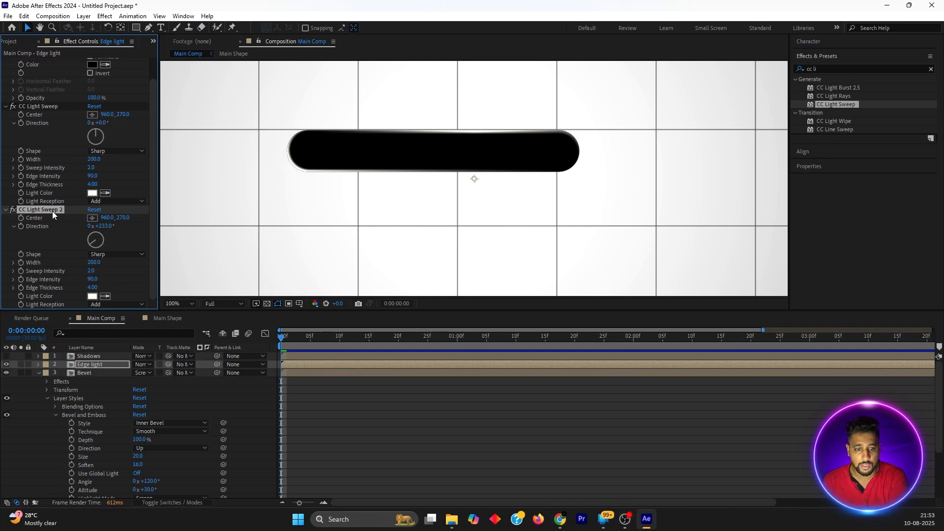
# Delete the duplicated CC Light Sweep and keyframe the remaining one's direction at 0° at the start of the composition, revealing the keyframe
pyautogui.press('Delete')
pyautogui.click(40, 128)
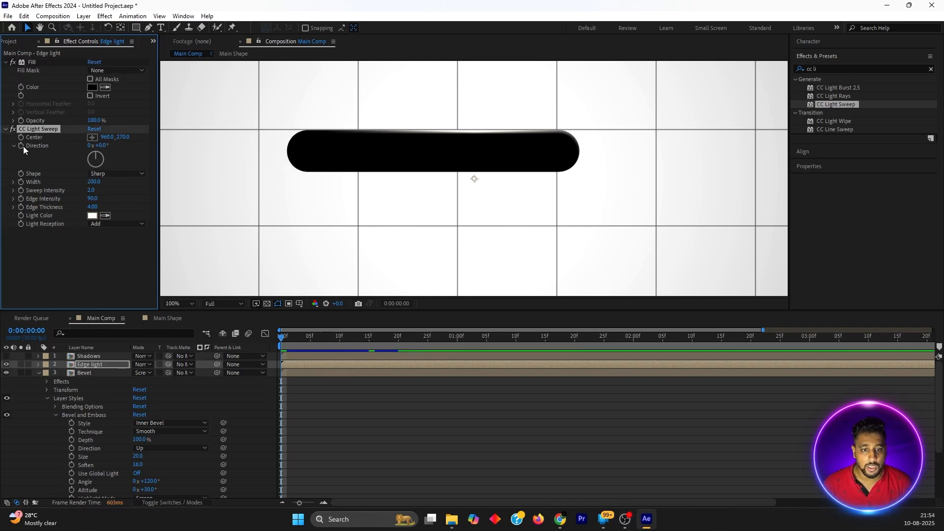
pyautogui.click(38, 373)
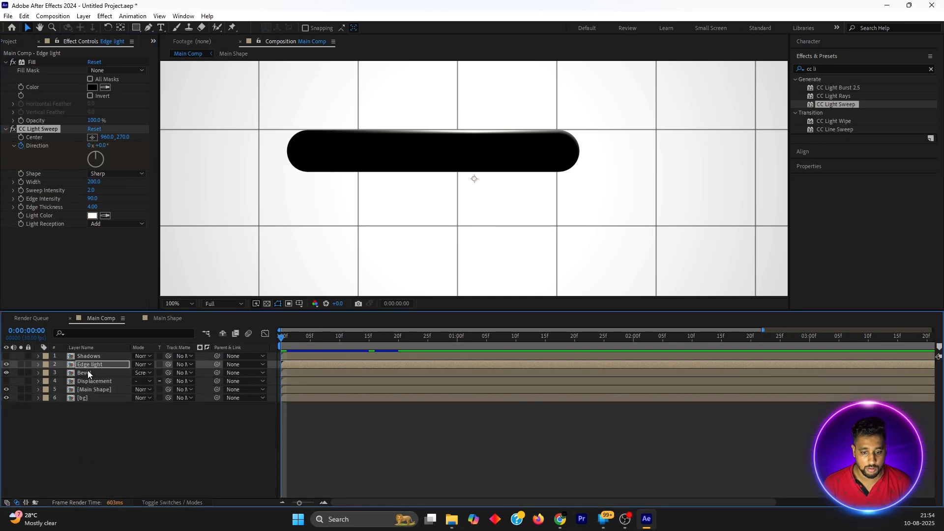
pyautogui.click(90, 366)
pyautogui.press('u')
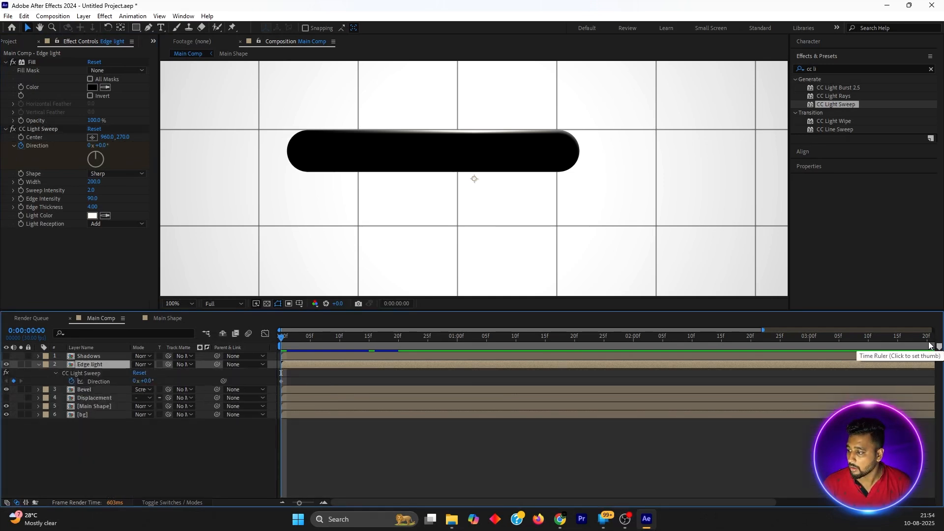
# Keyframe the CC Light Sweep direction at one full revolution at 0:00:03:20 and apply Easy Ease to both direction keyframes
pyautogui.click(928, 342)
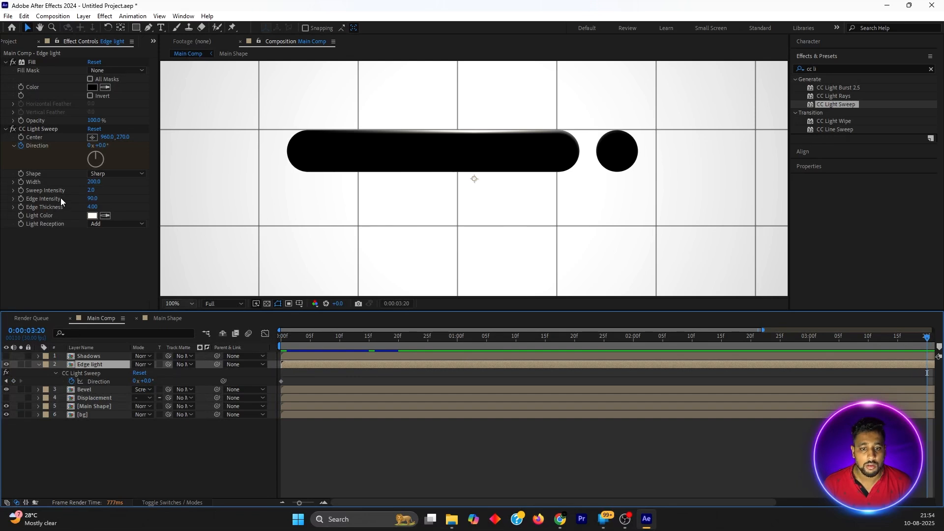
pyautogui.click(89, 146)
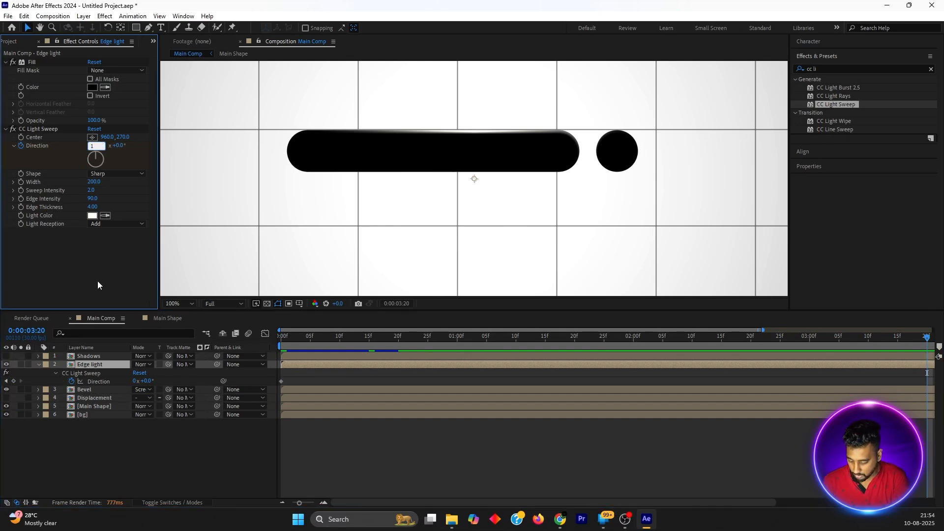
pyautogui.write('1')
pyautogui.press('Return')
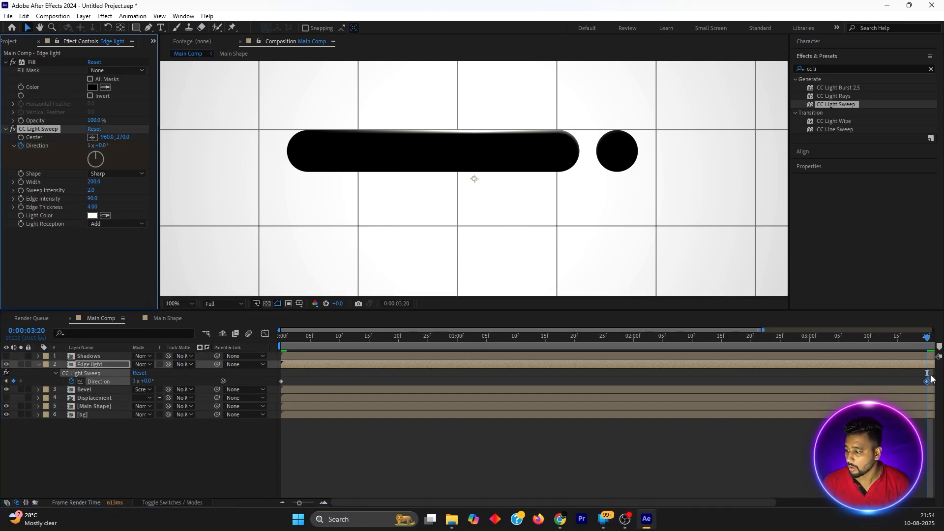
pyautogui.moveTo(932, 375); pyautogui.dragTo(266, 401)
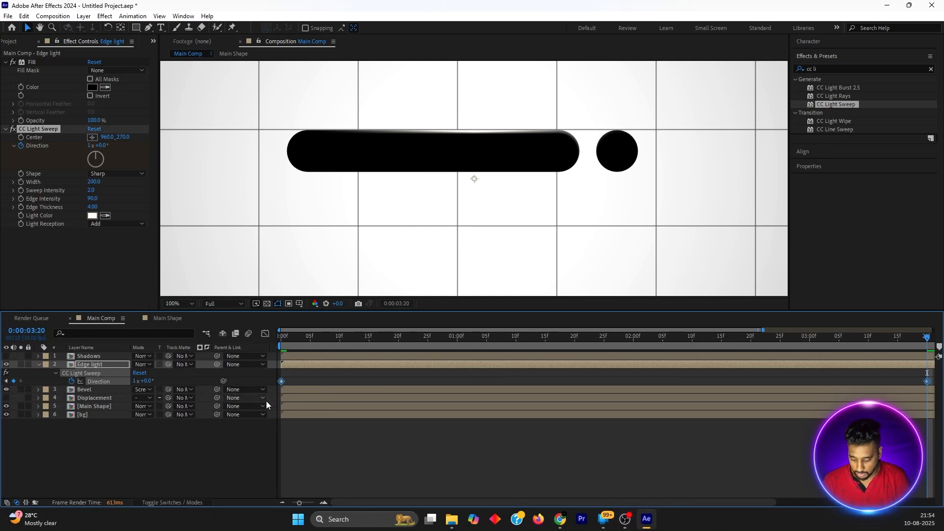
pyautogui.press('F9')
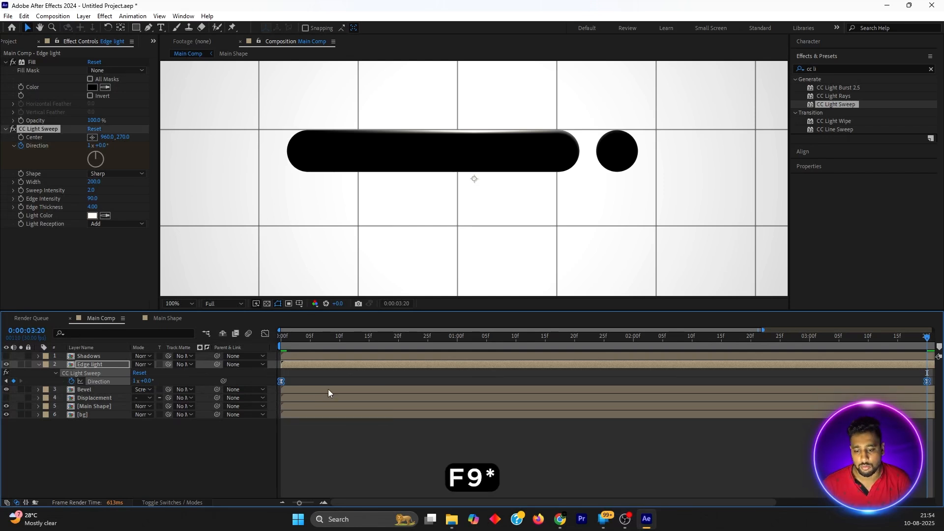
# Lower the preview resolution to Third and play the edge light animation from the first frame
pyautogui.click(228, 304)
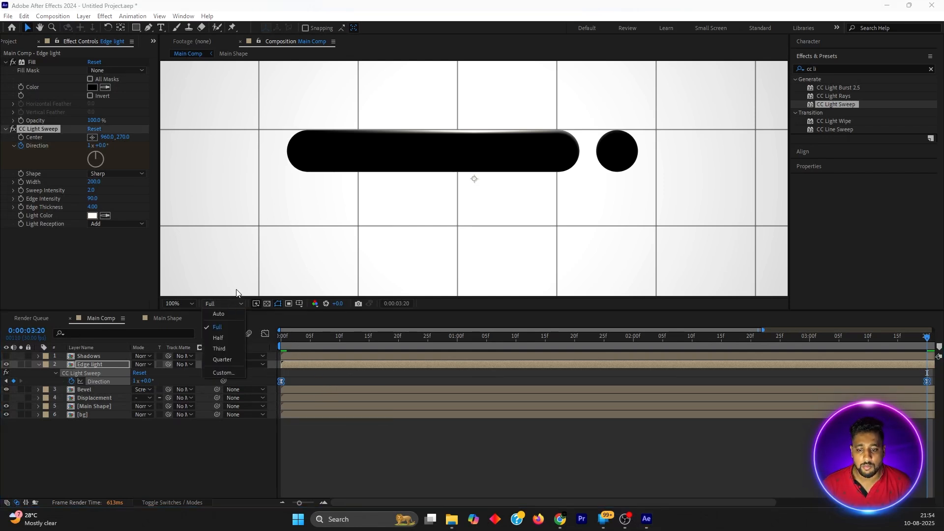
pyautogui.click(220, 352)
pyautogui.moveTo(288, 337); pyautogui.dragTo(262, 338)
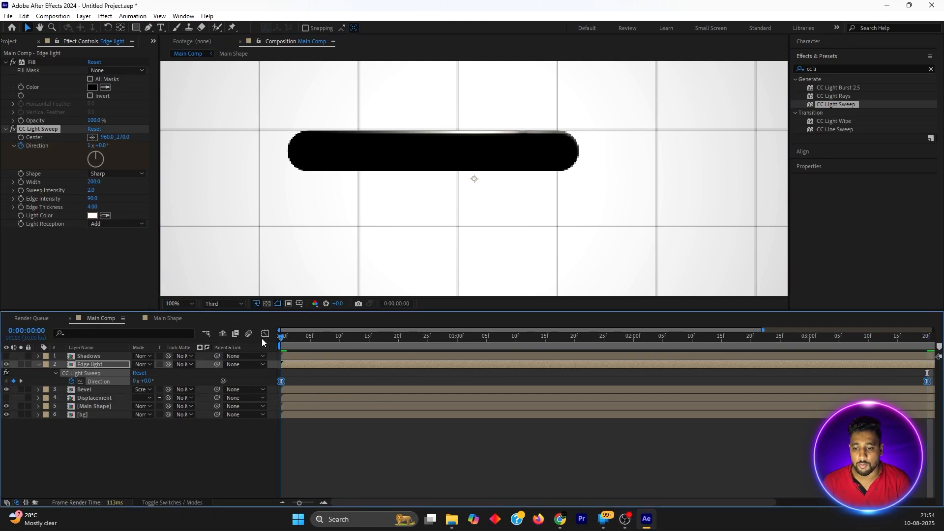
pyautogui.press('space')
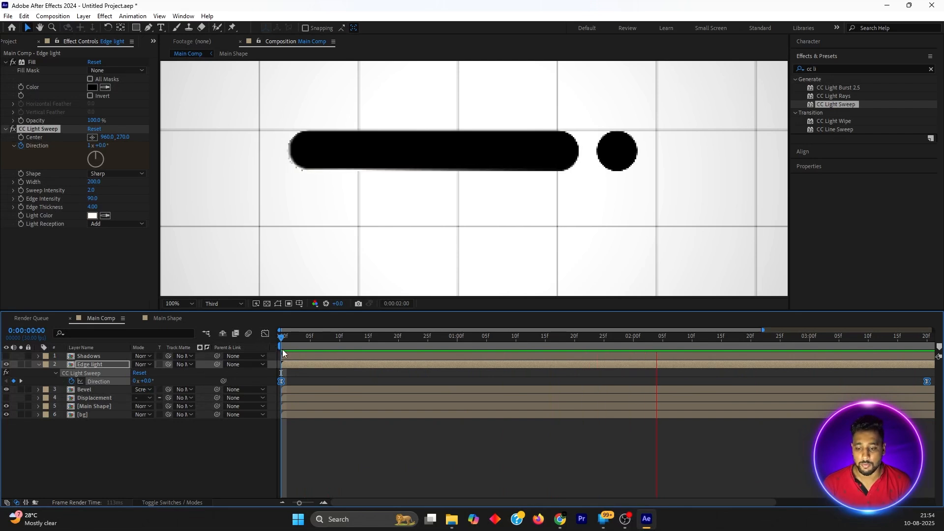
pyautogui.press('space')
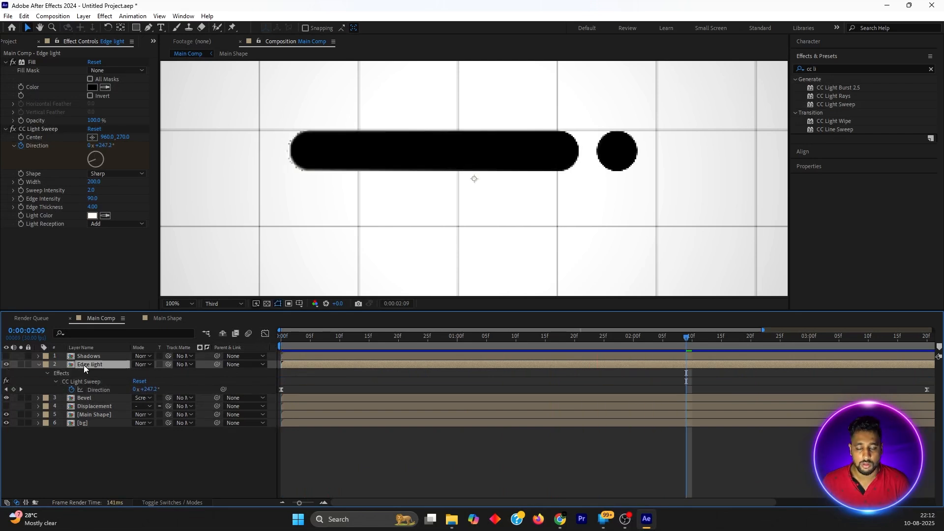
# Find the Glow effect and apply it to the Edge light layer
pyautogui.click(821, 67)
pyautogui.write('glow')
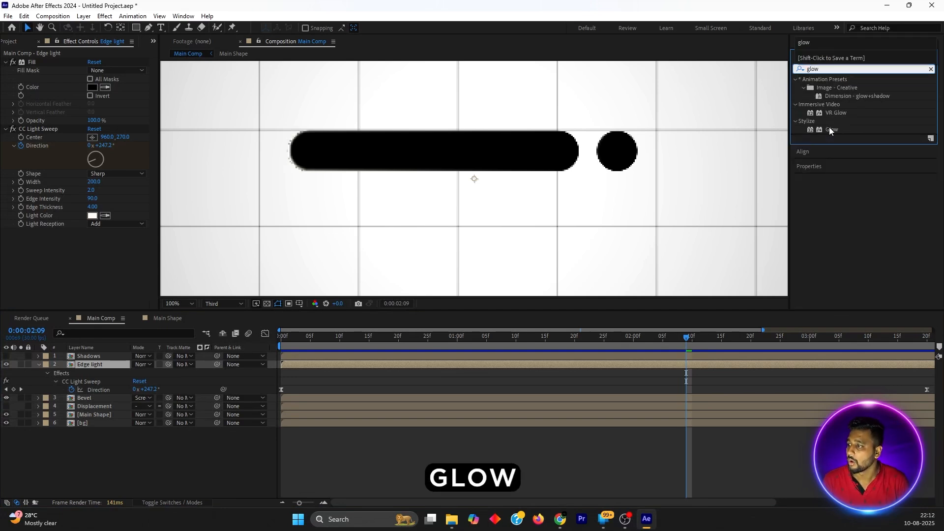
pyautogui.moveTo(829, 127); pyautogui.dragTo(533, 212)
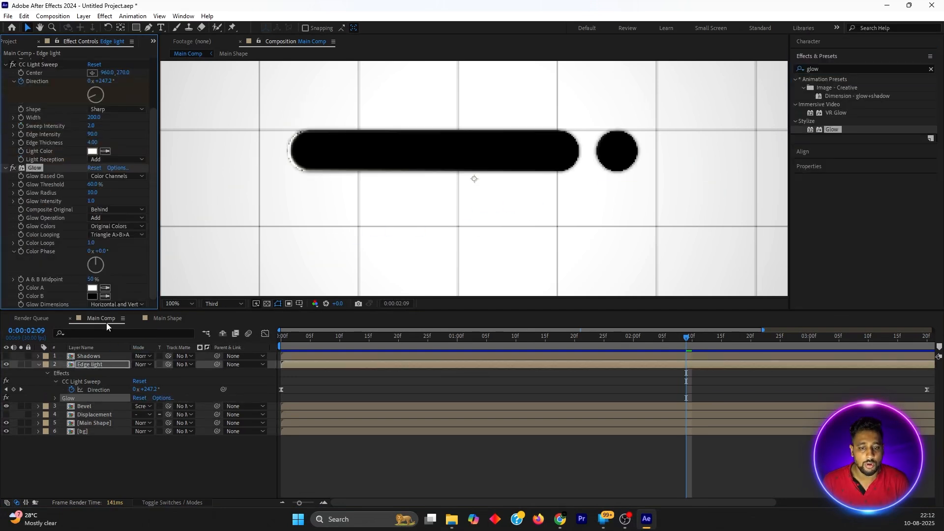
# Set the Edge light layer's Glow threshold to 20%, its radius to 50 and its intensity to 2
pyautogui.click(92, 184)
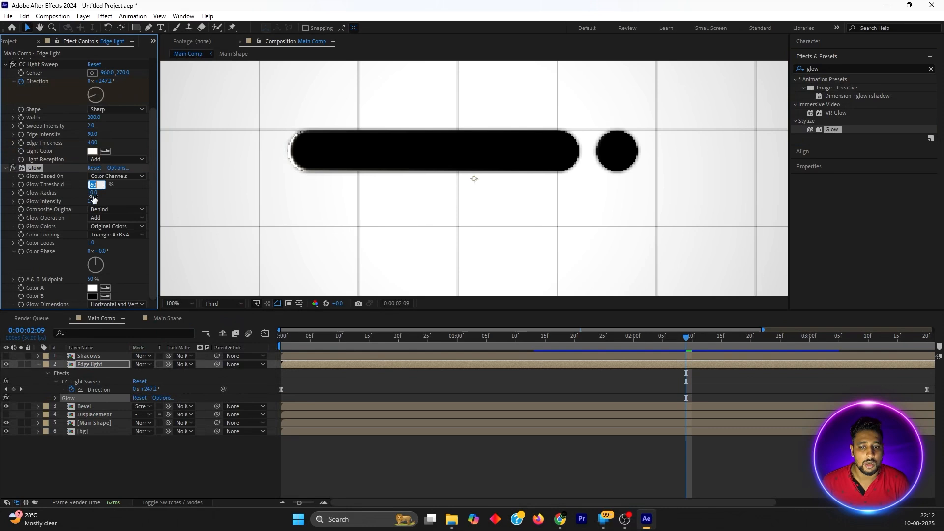
pyautogui.write('2')
pyautogui.click(92, 192)
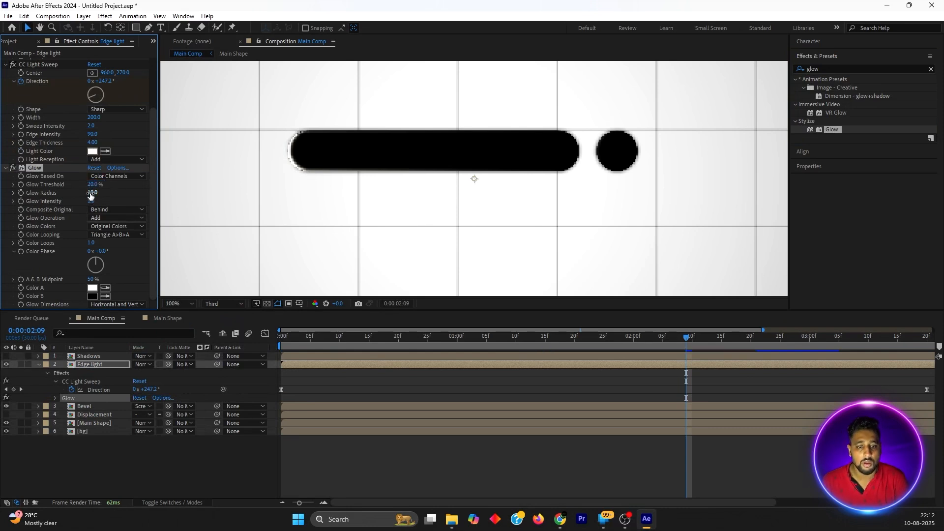
pyautogui.write('5')
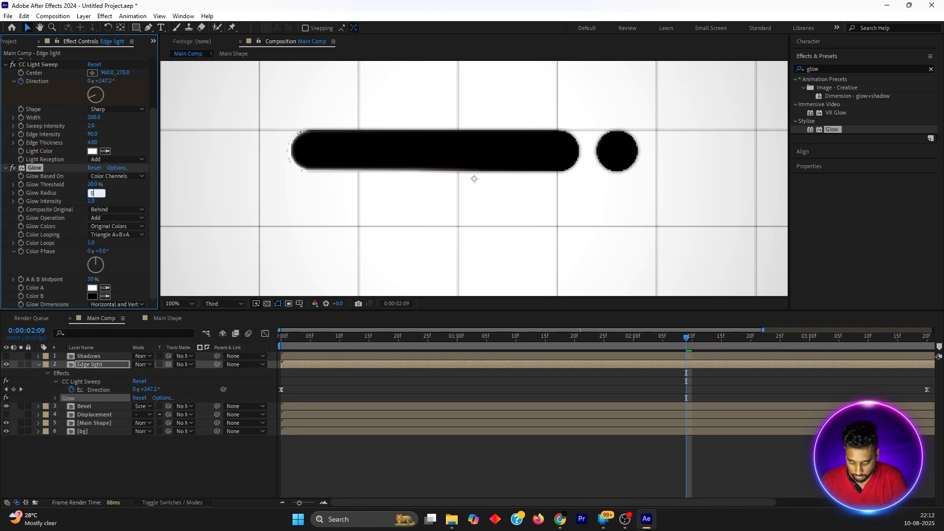
pyautogui.write('0')
pyautogui.press('Return')
pyautogui.click(91, 202)
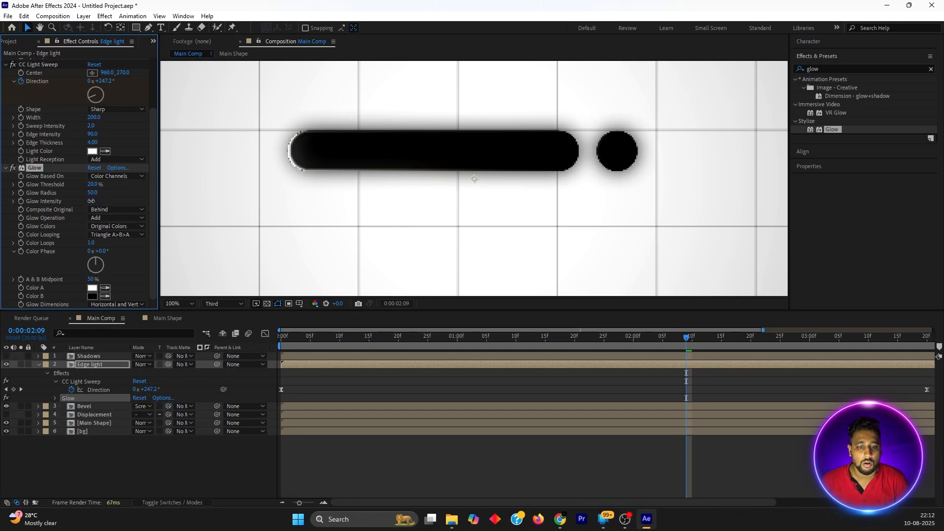
pyautogui.write('2')
pyautogui.press('Return')
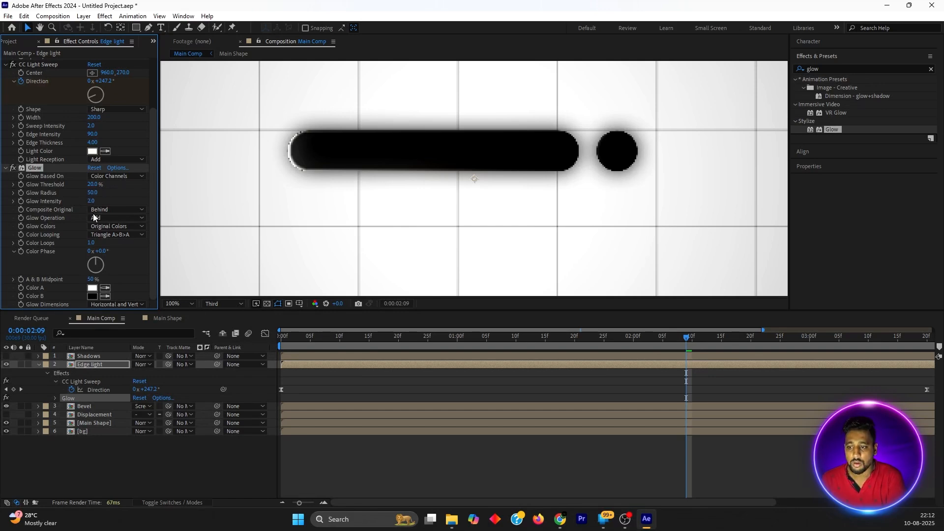
# Set the Edge light layer's blending mode to Screen and make the Shadows layer visible
pyautogui.click(143, 365)
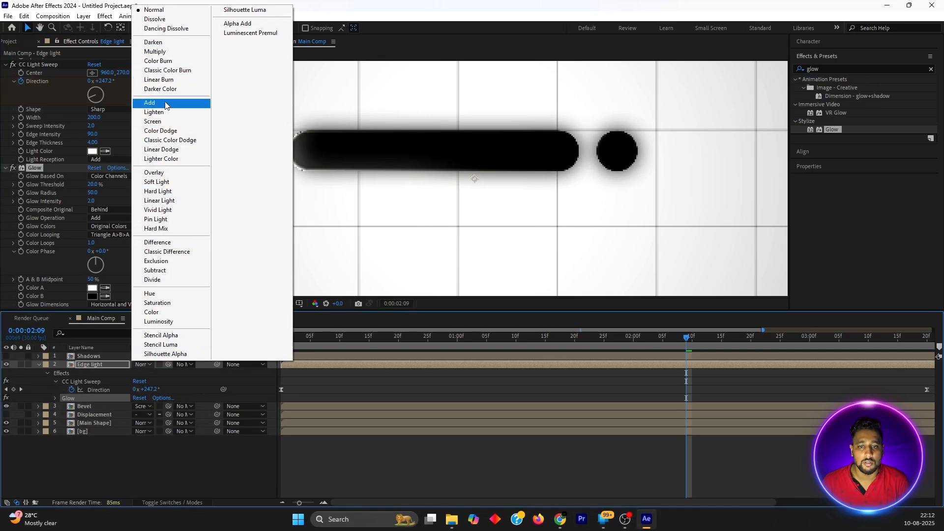
pyautogui.click(166, 121)
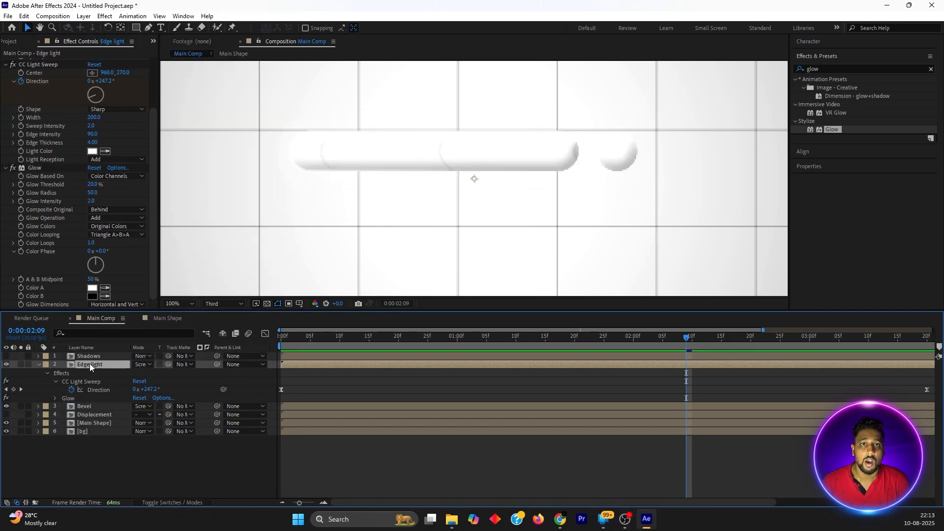
pyautogui.click(5, 358)
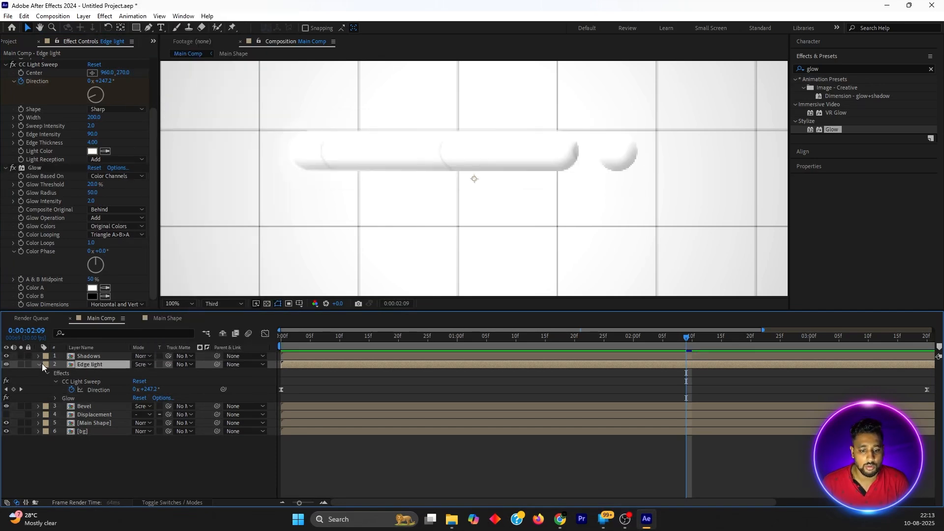
# Add an Inner Glow layer style to the Shadows layer
pyautogui.rightClick(89, 354)
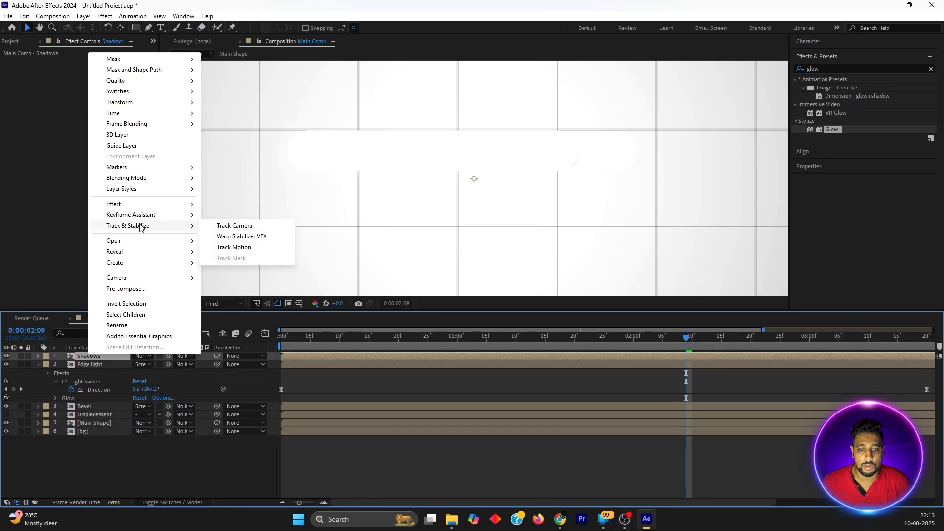
pyautogui.moveTo(199, 189)
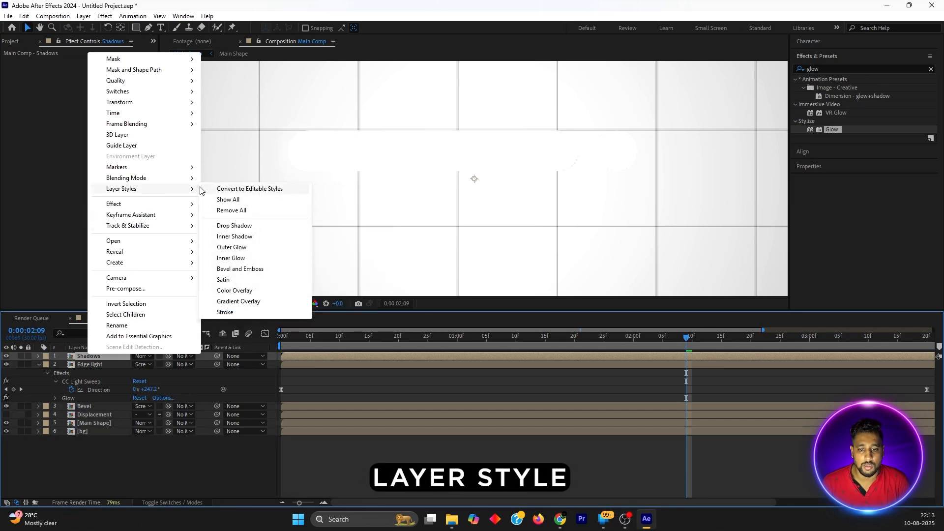
pyautogui.click(231, 258)
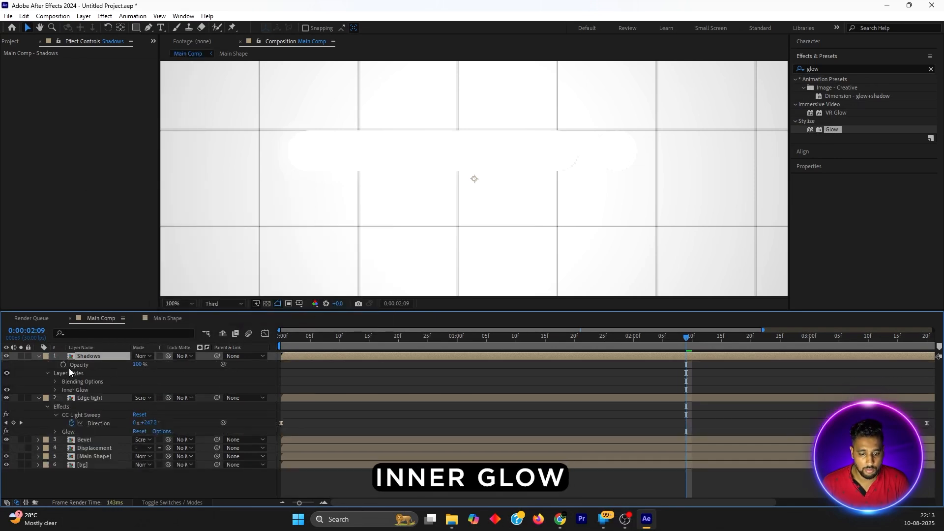
# Change the Shadows layer's Inner Glow color to black and its blend mode to Normal
pyautogui.click(55, 390)
pyautogui.scroll(-2, 103, 406)
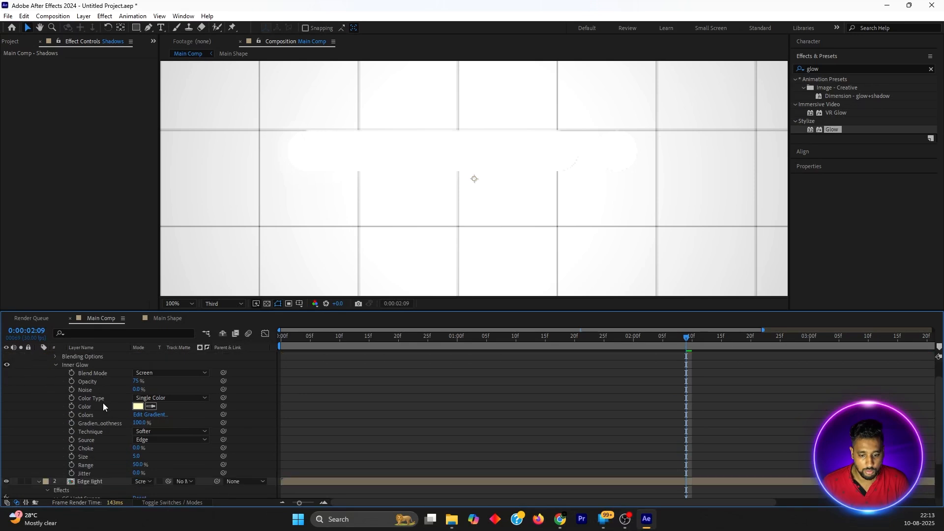
pyautogui.click(138, 407)
pyautogui.moveTo(369, 277); pyautogui.dragTo(375, 344)
pyautogui.click(446, 213)
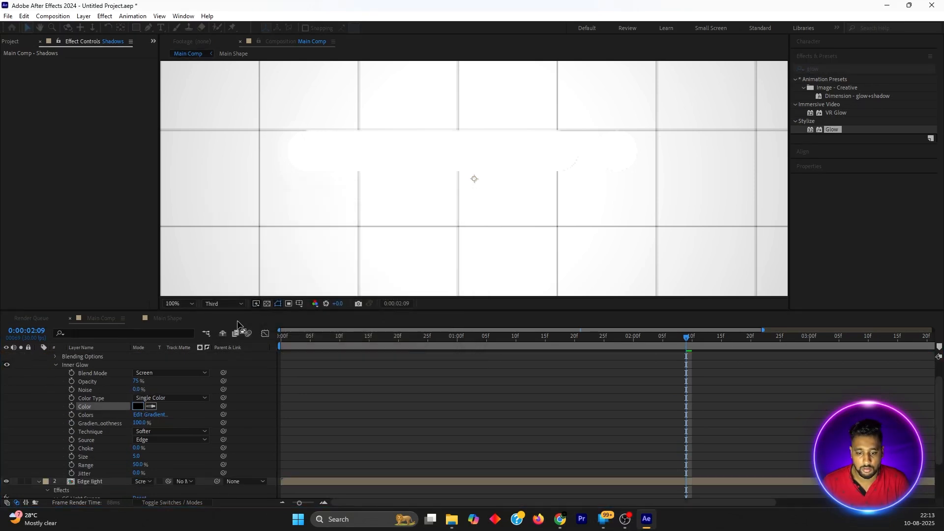
pyautogui.click(173, 373)
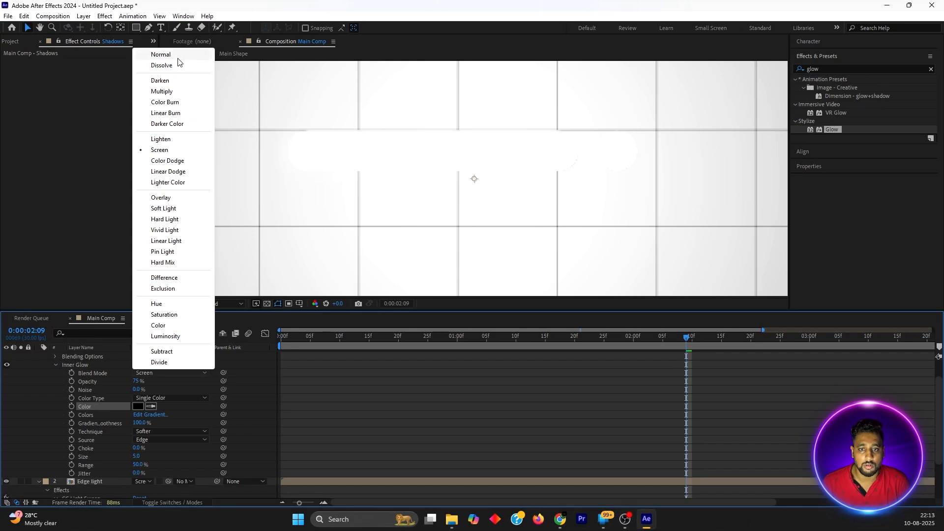
pyautogui.click(168, 55)
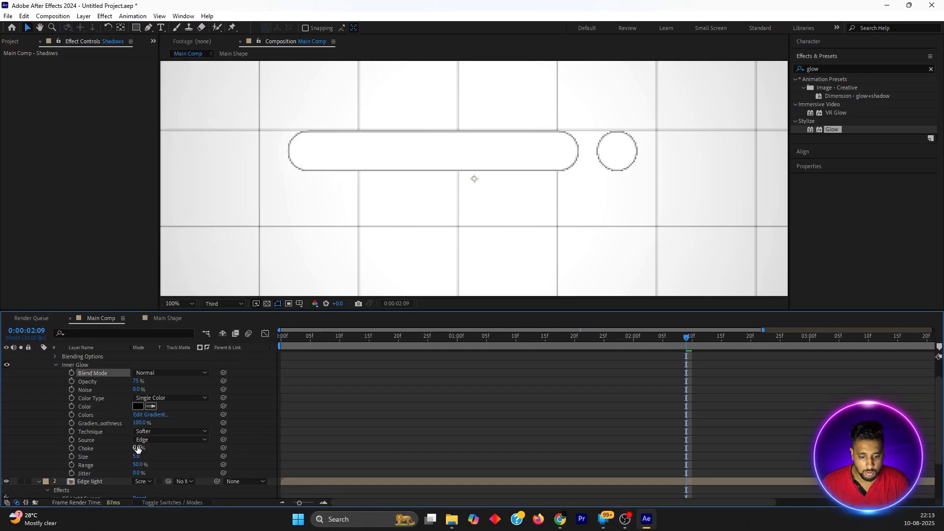
# Set the Shadows layer's Inner Glow size to 150 and its range to 75%
pyautogui.click(136, 456)
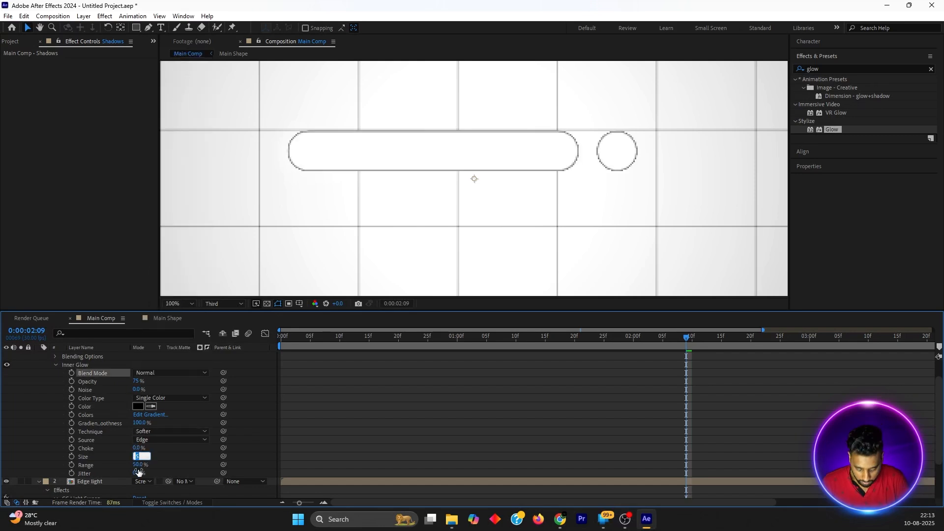
pyautogui.write('150')
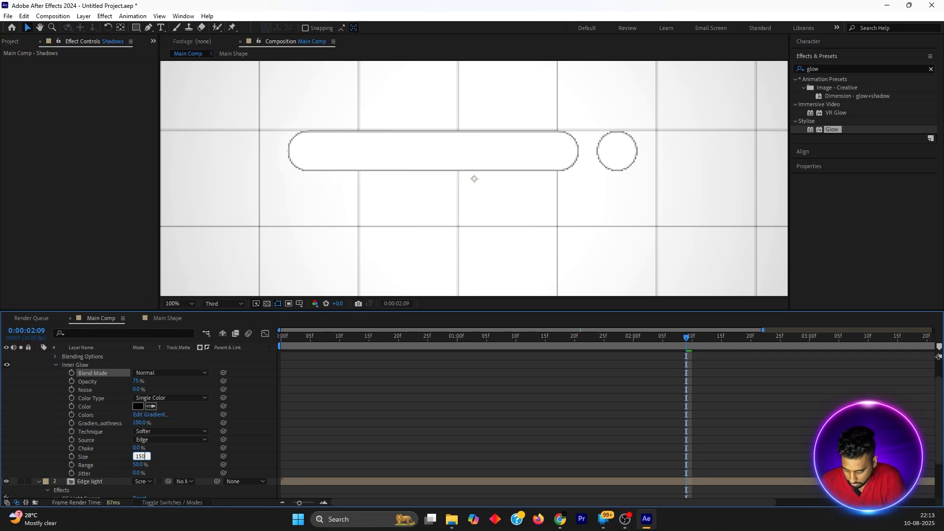
pyautogui.press('Return')
pyautogui.click(140, 465)
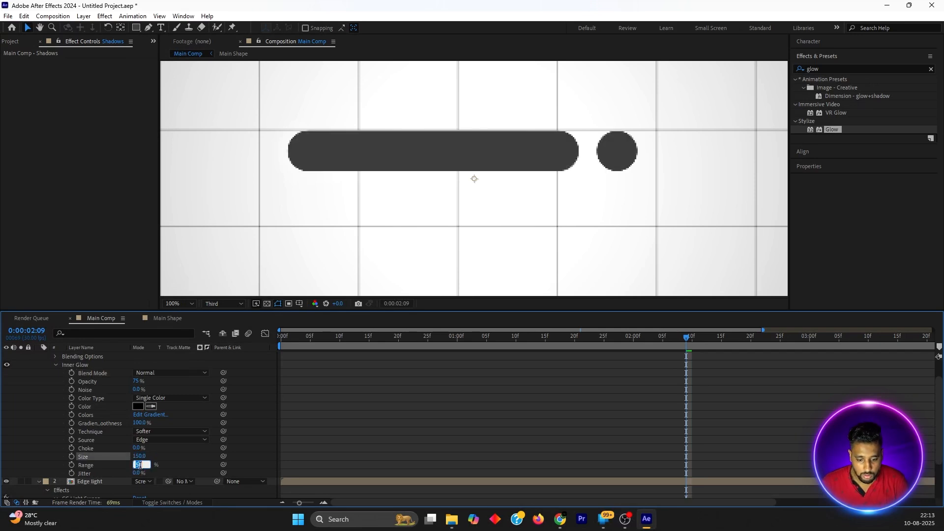
pyautogui.write('7')
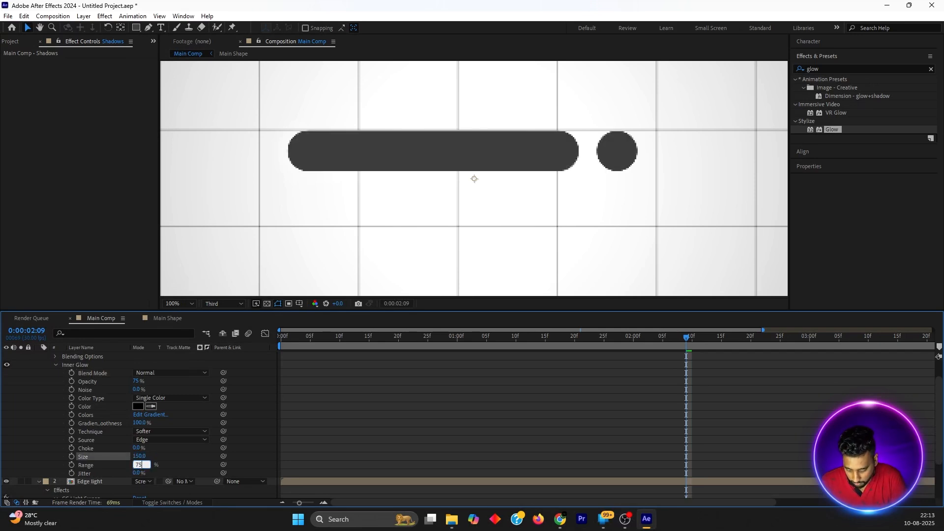
pyautogui.write('5')
pyautogui.press('Return')
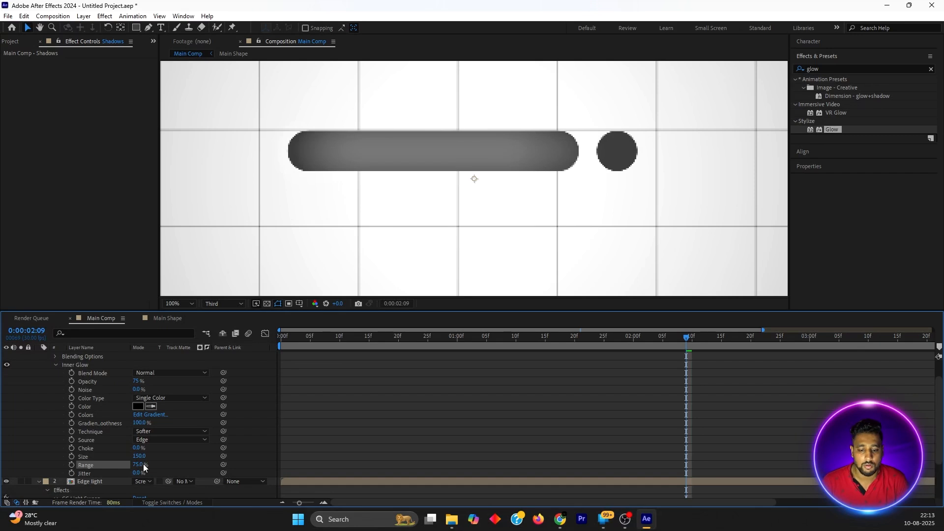
# Set the Shadows layer's blending mode to Multiply
pyautogui.scroll(2, 148, 448)
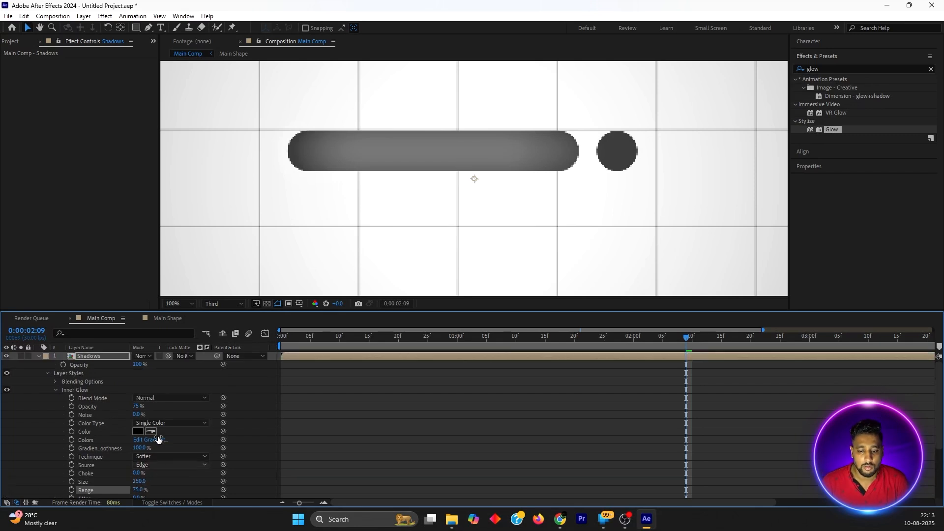
pyautogui.click(142, 356)
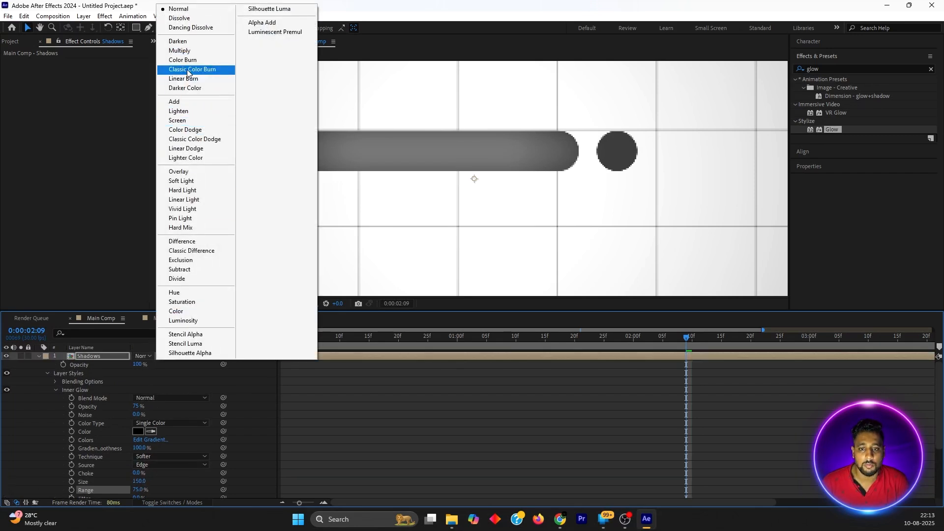
pyautogui.click(180, 51)
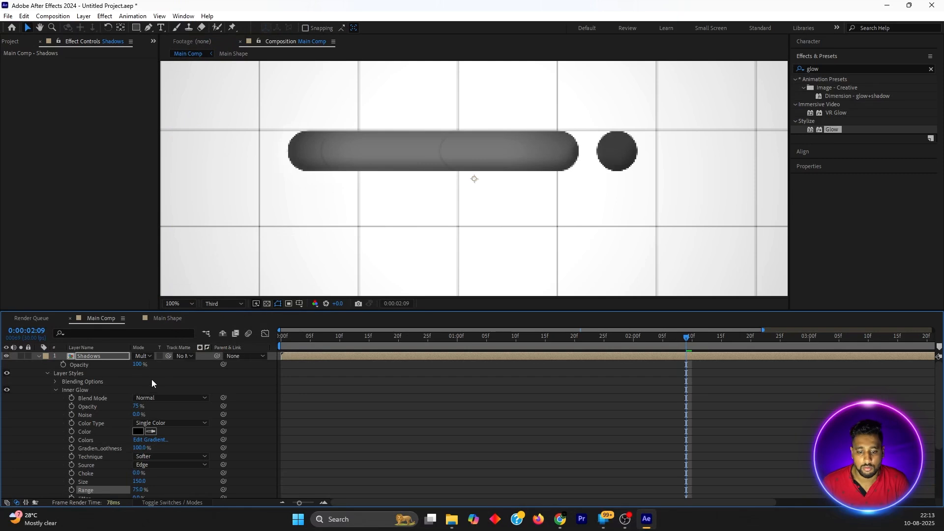
# Set the Shadows layer's Inner Glow size to 120 and its range to 65%
pyautogui.scroll(-2, 196, 428)
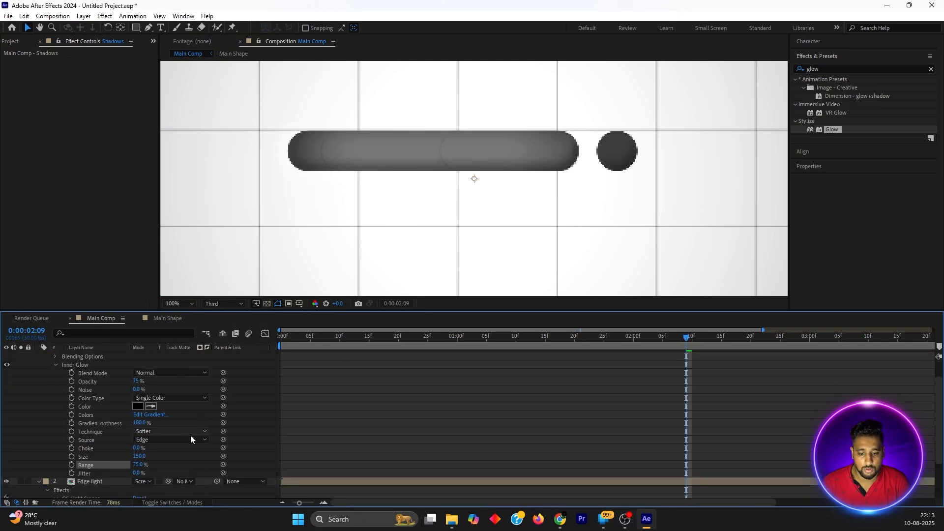
pyautogui.click(138, 456)
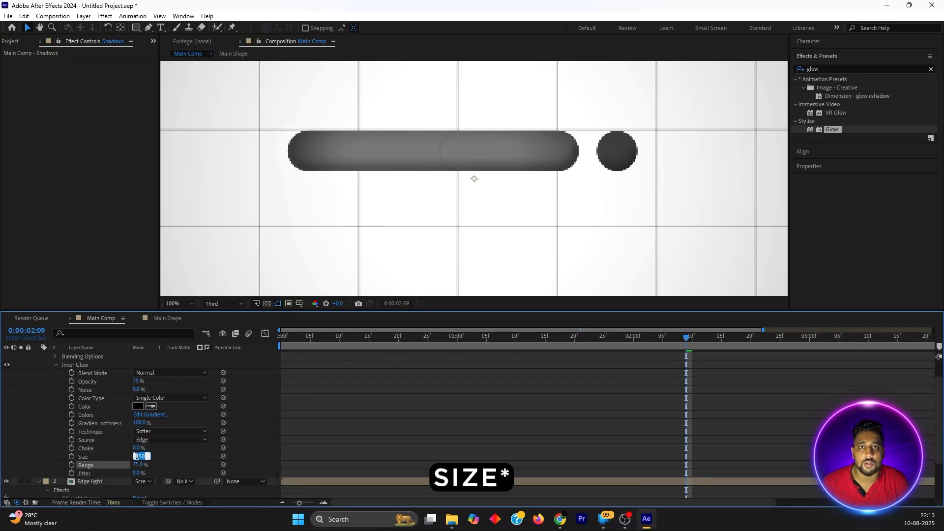
pyautogui.write('12')
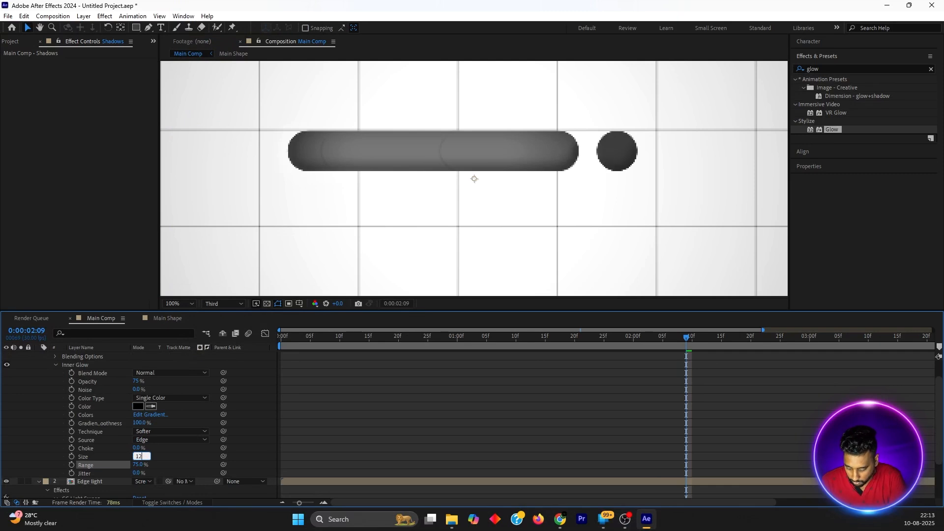
pyautogui.write('0')
pyautogui.press('Return')
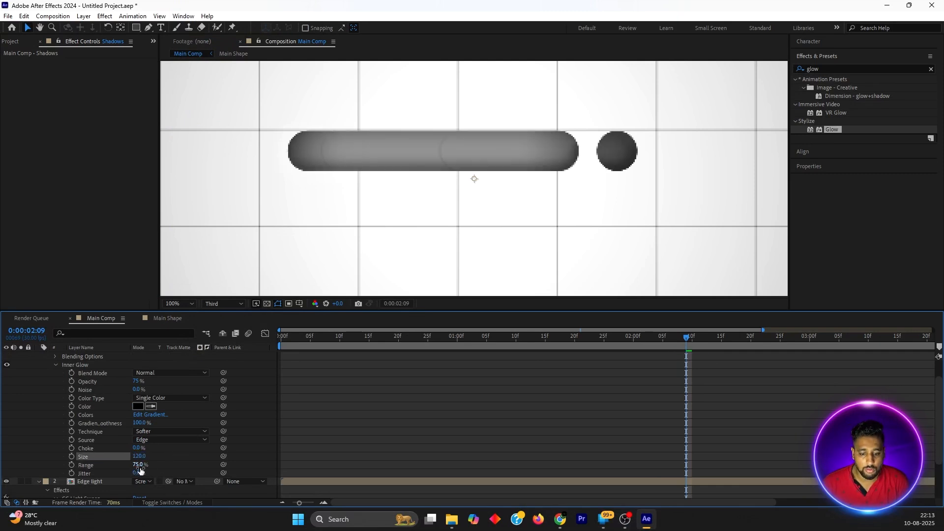
pyautogui.click(140, 469)
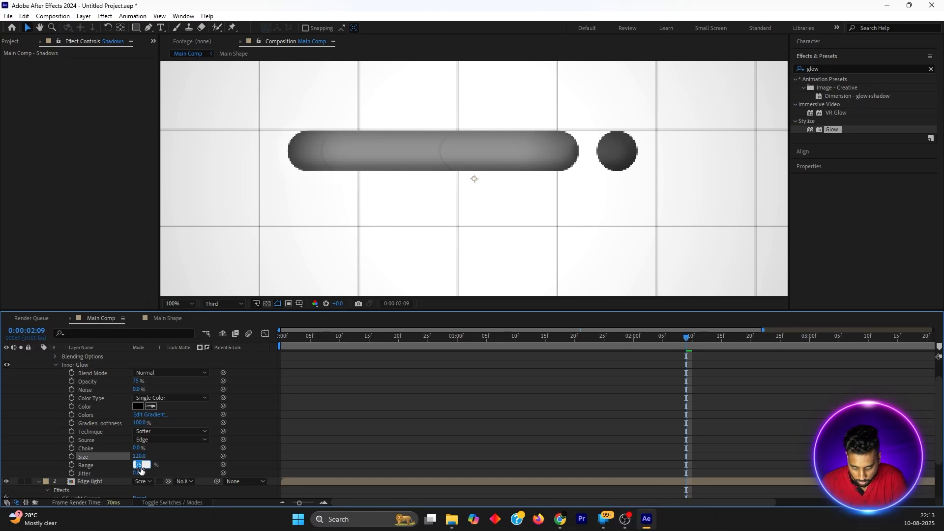
pyautogui.write('65')
pyautogui.press('Return')
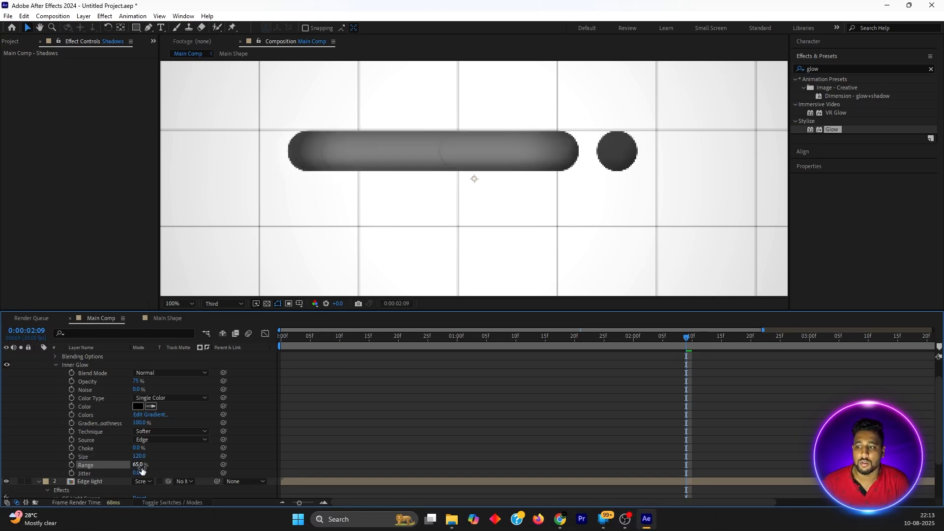
# Collapse the Shadows layer and move it between the Displacement and Main Shape layers
pyautogui.scroll(2, 77, 406)
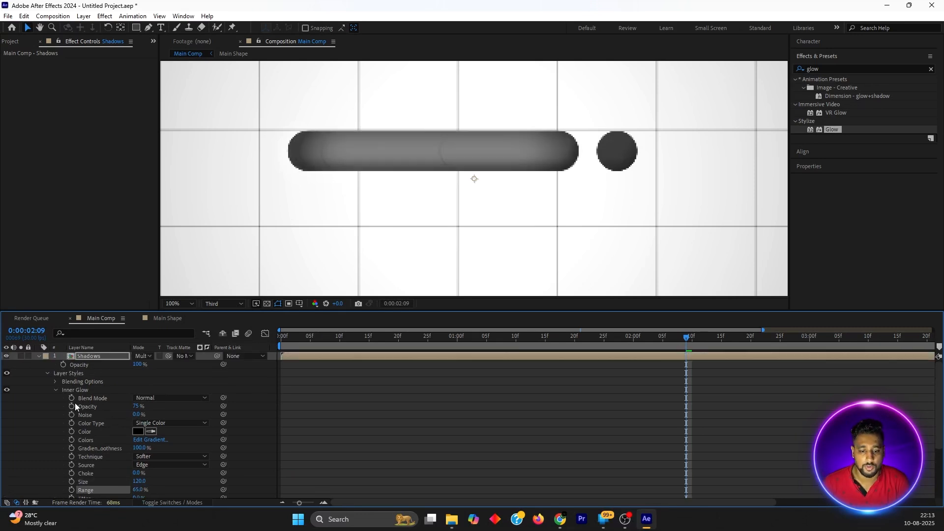
pyautogui.click(38, 357)
pyautogui.moveTo(90, 360); pyautogui.dragTo(91, 419)
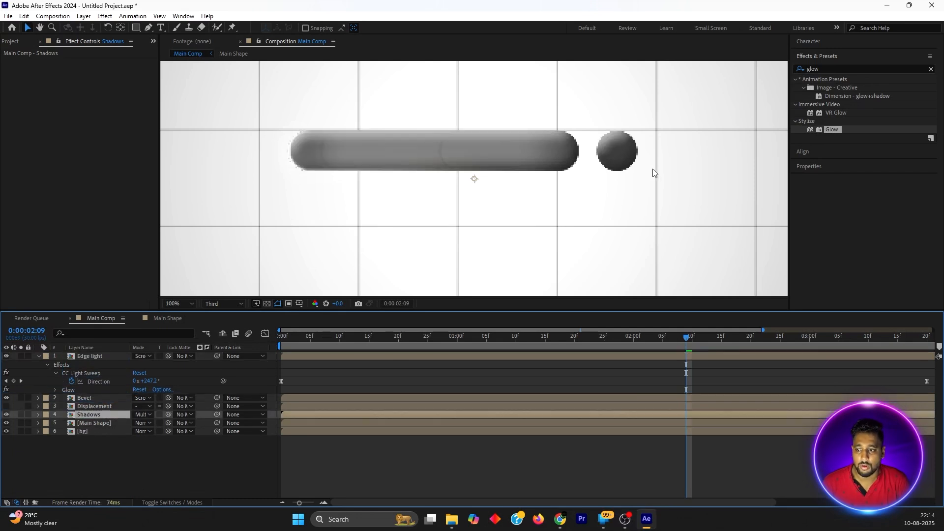
# Apply the Gaussian Blur effect to the Shadows layer and set its blurriness to 55
pyautogui.click(824, 68)
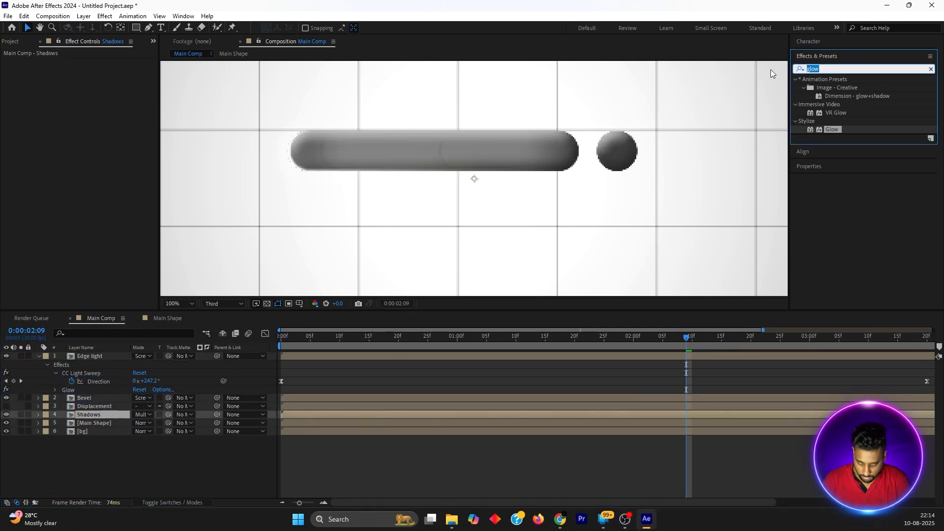
pyautogui.write('gaussi')
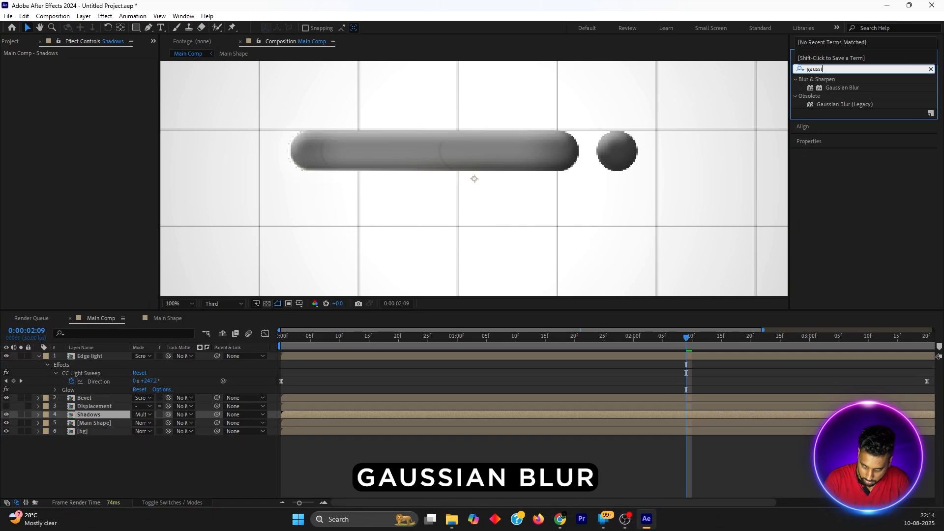
pyautogui.moveTo(858, 88); pyautogui.dragTo(90, 412)
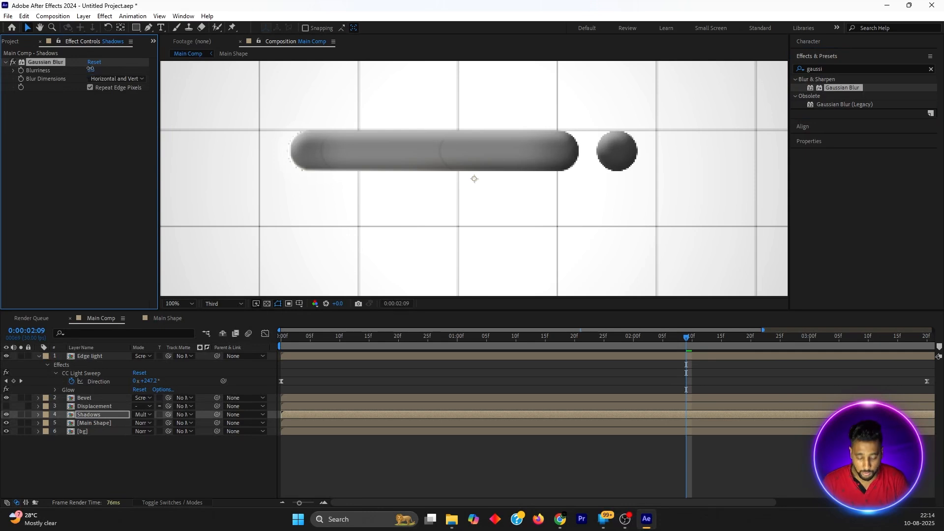
pyautogui.click(90, 69)
pyautogui.write('55')
pyautogui.press('Return')
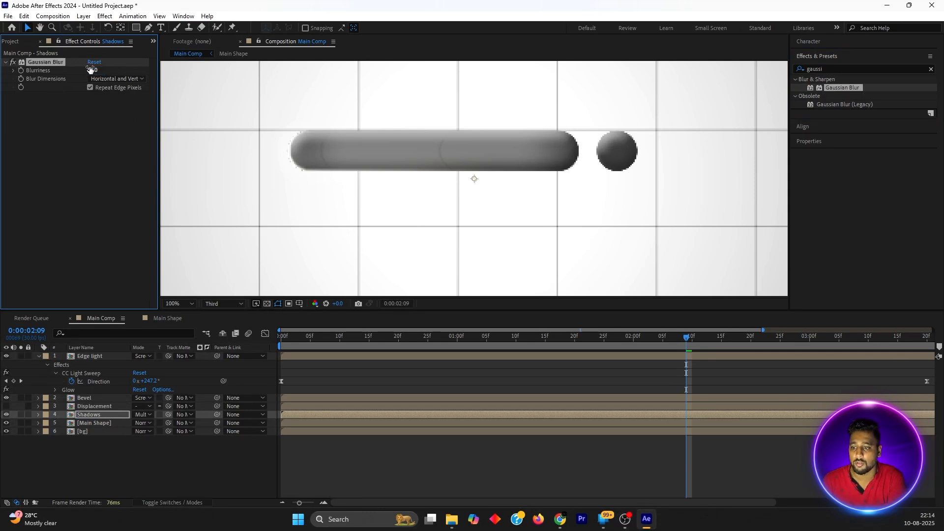
# Set the Shadows layer's opacity to 40% and nudge the layer slightly downward in the composition
pyautogui.click(105, 413)
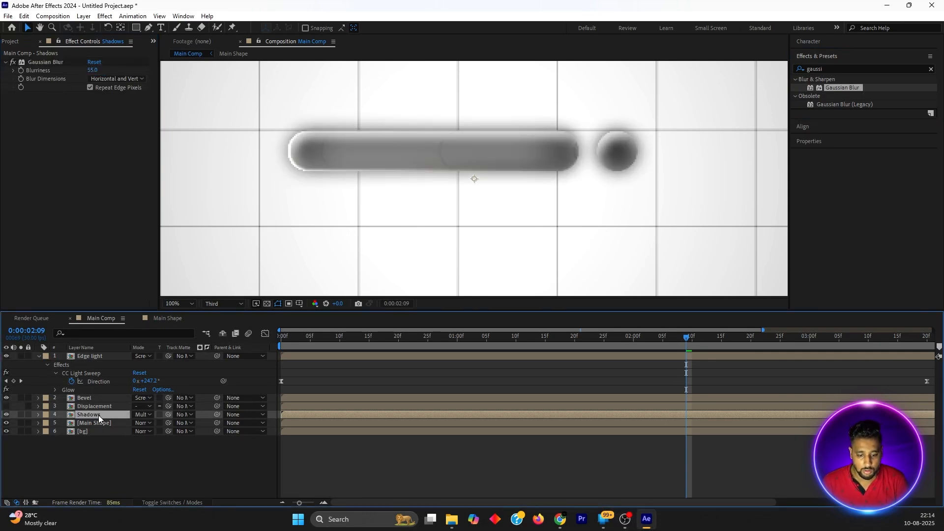
pyautogui.press('t')
pyautogui.click(138, 423)
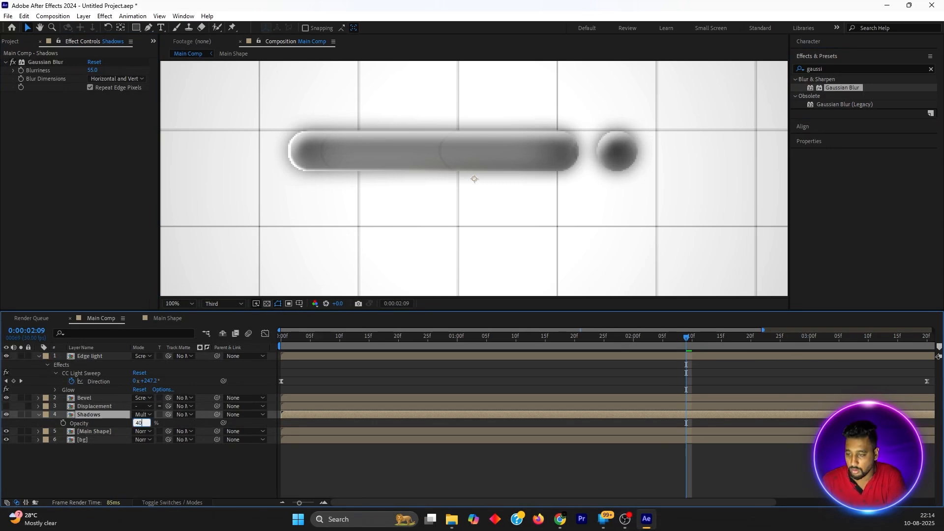
pyautogui.write('40')
pyautogui.press('Return')
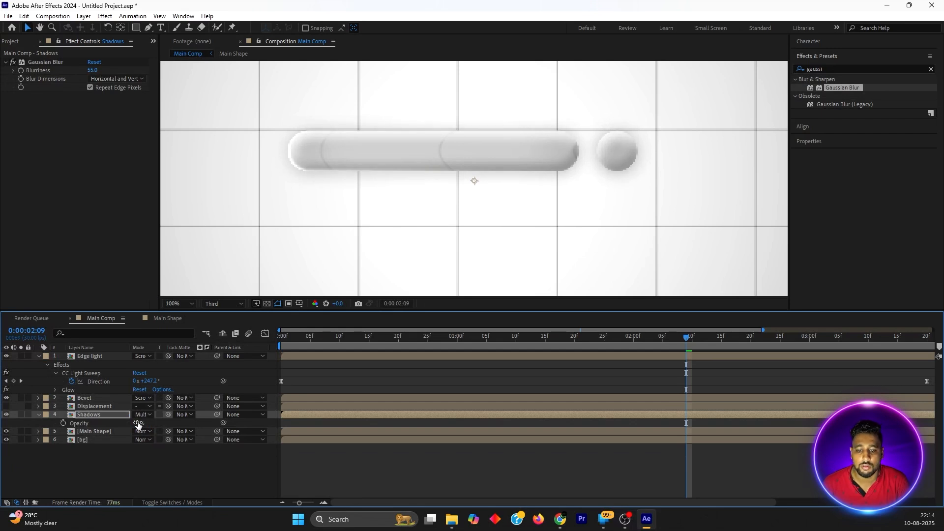
pyautogui.hotkey('shift', 'Down')
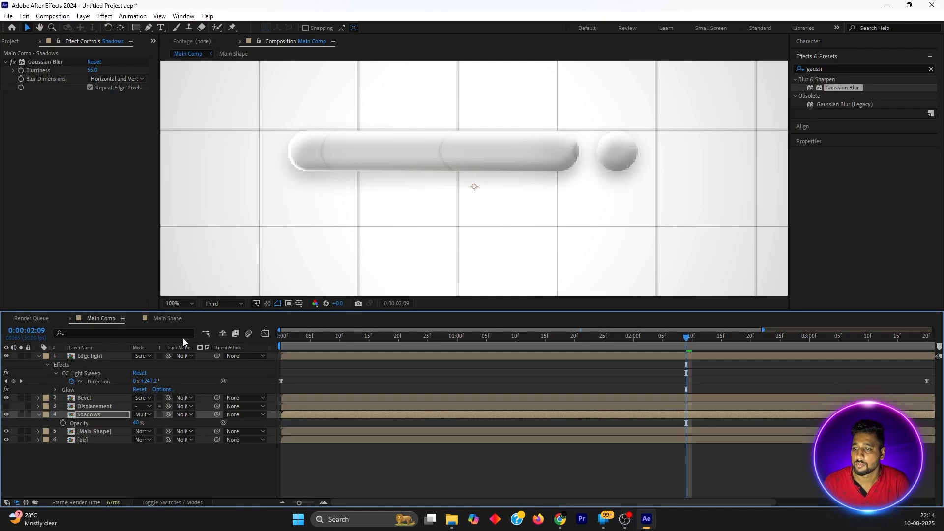
pyautogui.click(93, 414)
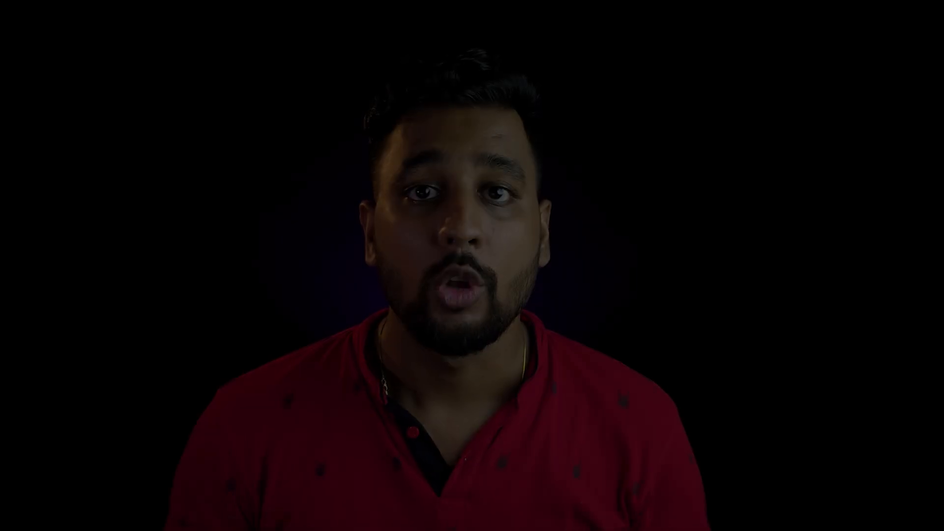